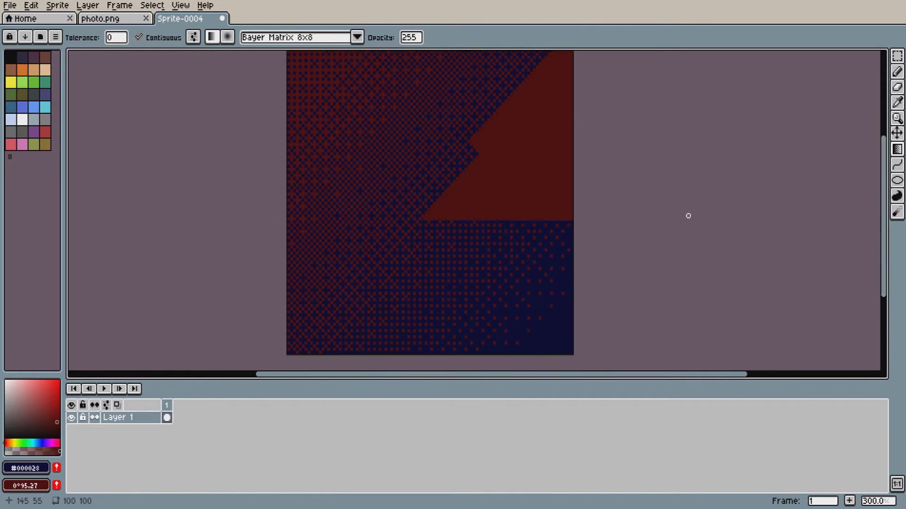
Add a layer to Sprite-0004, sample the doughnut's pale yellow from photo.png and choose the filled ellipse tool
click(176, 405)
click(94, 21)
click(897, 102)
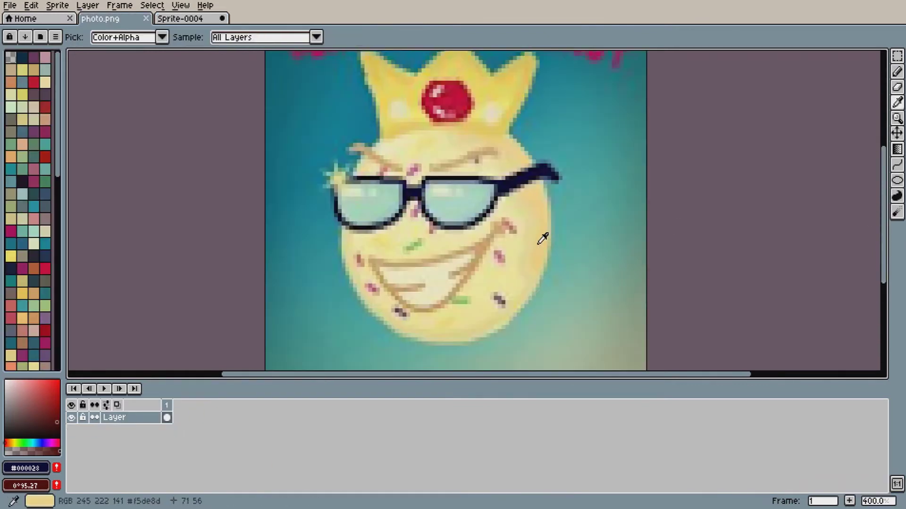
click(541, 241)
click(896, 180)
click(883, 180)
click(182, 20)
drag(884, 199, 884, 193)
scroll(359, 153, down, 1)
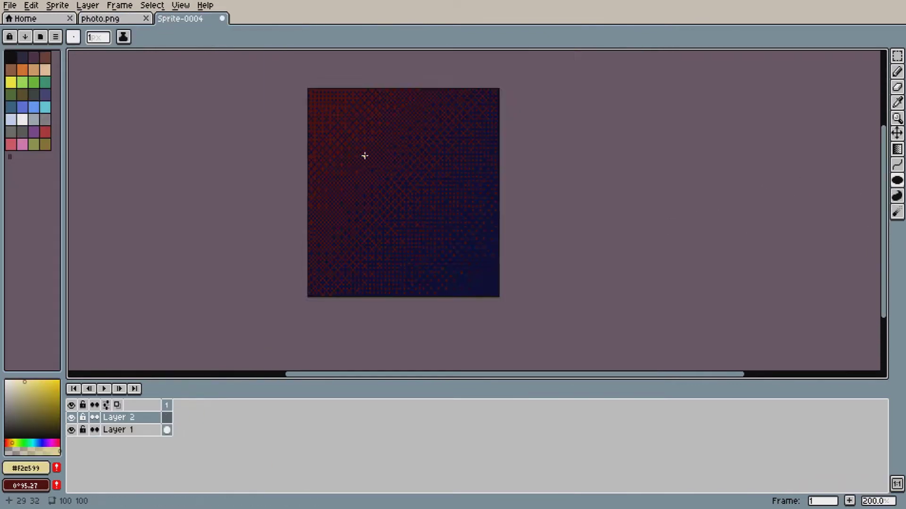
Copy the entire photo.png image and paste it onto Layer 2 of Sprite-0004 as a tracing reference
scroll(362, 154, up, 1)
click(101, 20)
key(m)
key(ctrl+a)
click(182, 19)
key(ctrl+v)
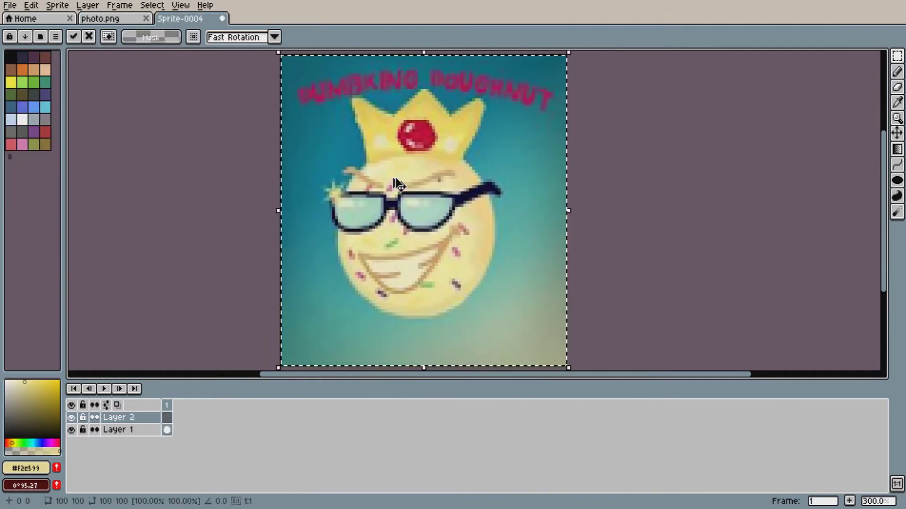
Lower the opacity of the pasted photo layer, Layer 2, to 51
right_click(130, 418)
click(181, 389)
click(604, 253)
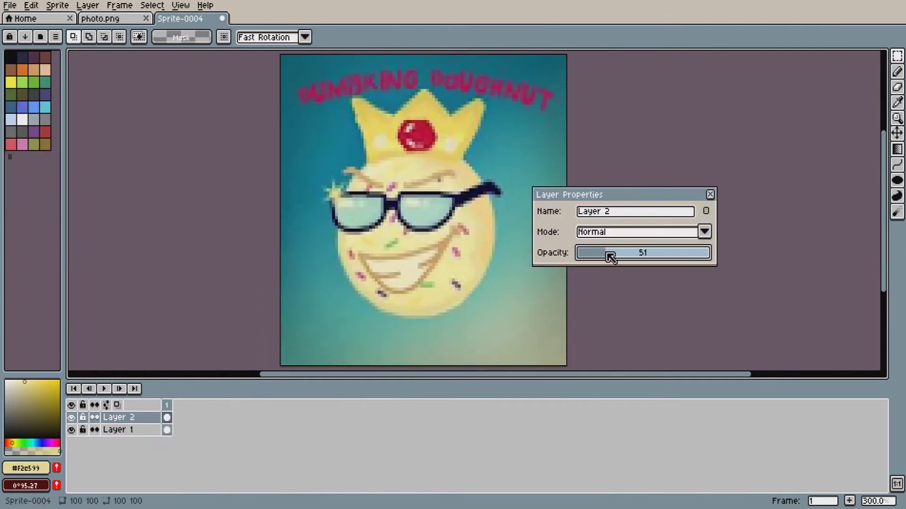
click(710, 194)
Add a layer between the gradient and the photo reference and draw a filled pale yellow ellipse over the doughnut's face
right_click(142, 430)
click(173, 404)
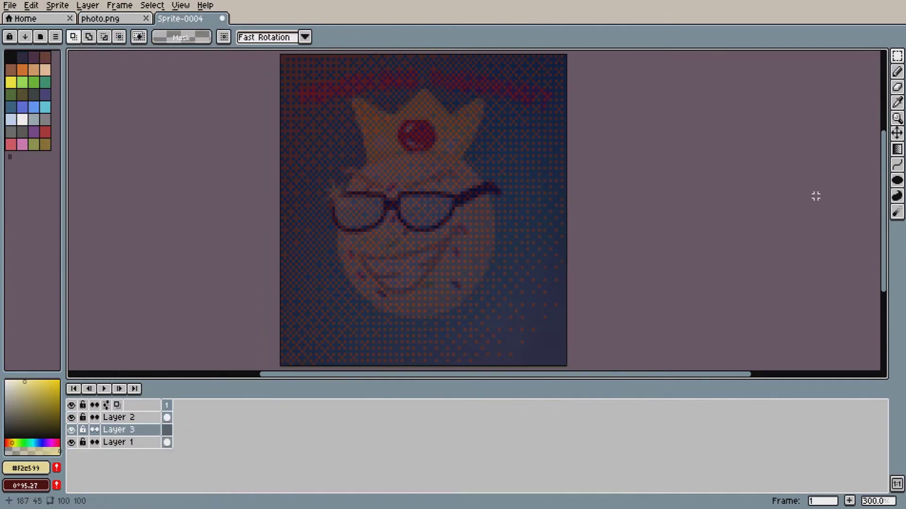
click(897, 180)
drag(356, 169, 492, 334)
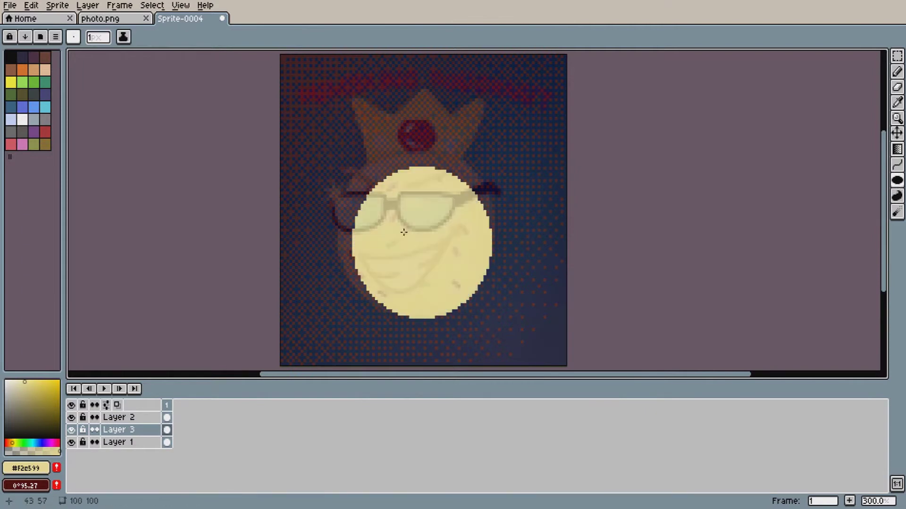
Move and enlarge the yellow ellipse so it covers the doughnut's face in the reference, then deselect it
key(v)
drag(412, 236, 395, 221)
key(ctrl+t)
drag(478, 305, 509, 329)
drag(434, 271, 431, 265)
scroll(477, 258, up, 1)
key(ctrl+d)
Add a layer above the yellow ellipse and sample the smile outline's brown #d4a470 from photo.png for the pencil
click(136, 432)
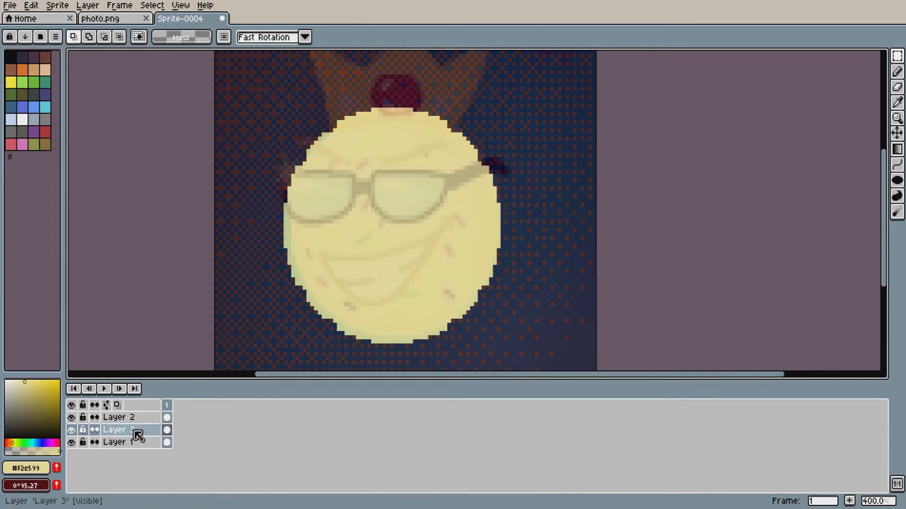
key(shift+n)
scroll(402, 250, up, 2)
click(101, 20)
key(b)
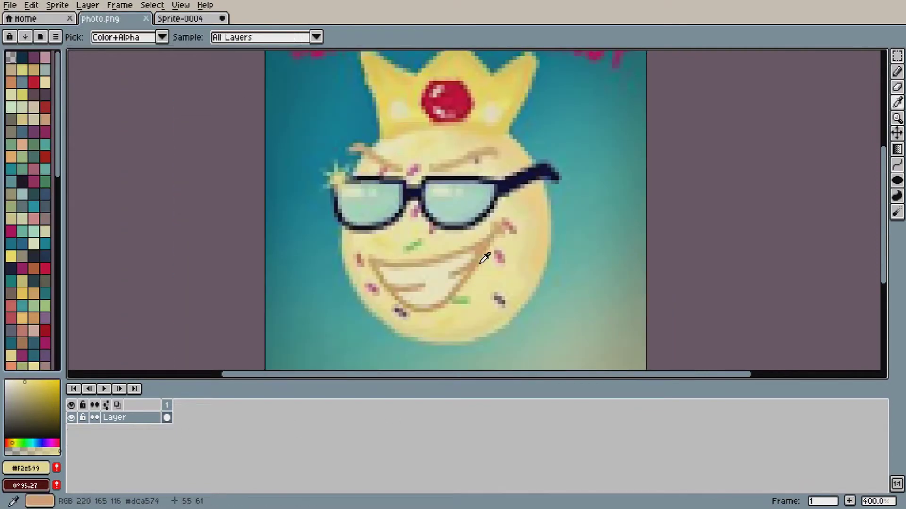
alt+click(481, 262)
alt+click(476, 267)
click(180, 20)
Trace the upper line of the smile in brown on Layer 4, checking its shape against photo.png
scroll(313, 264, up, 1)
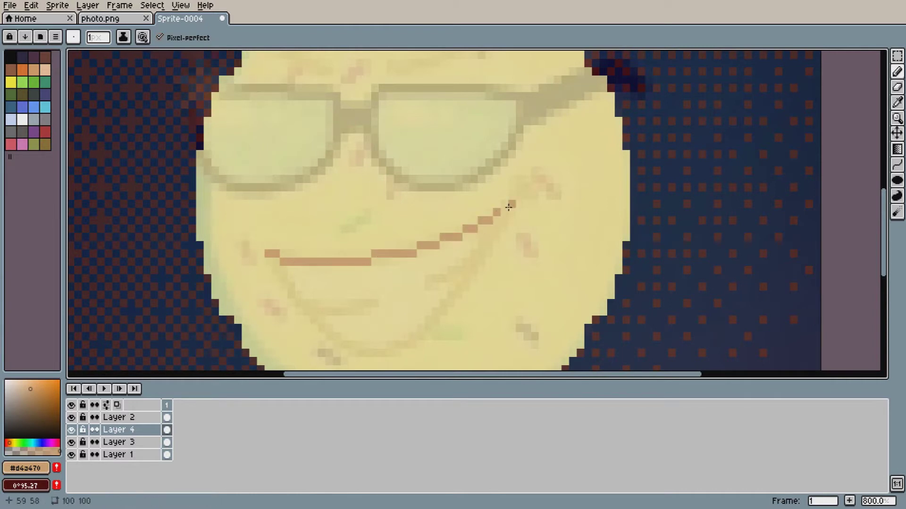
click(527, 180)
key(ctrl+z)
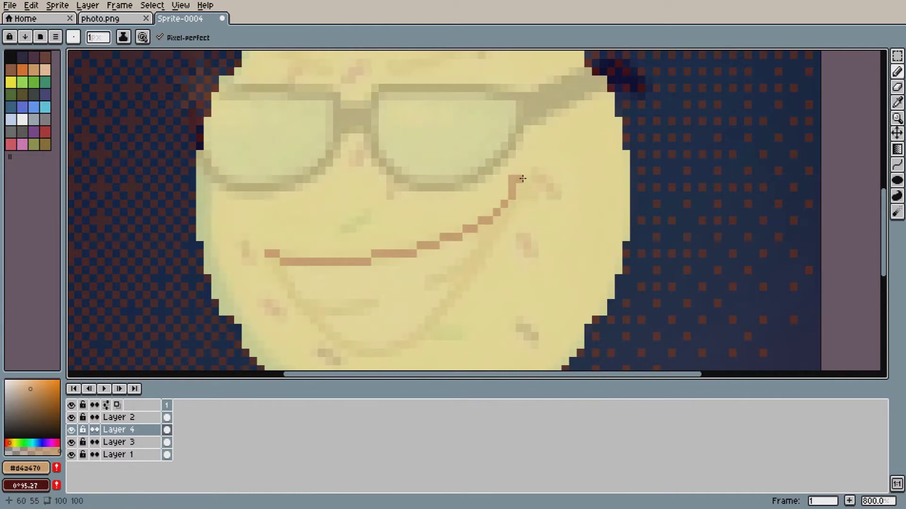
scroll(521, 179, down, 1)
scroll(547, 184, up, 2)
scroll(538, 186, down, 1)
click(118, 19)
click(176, 19)
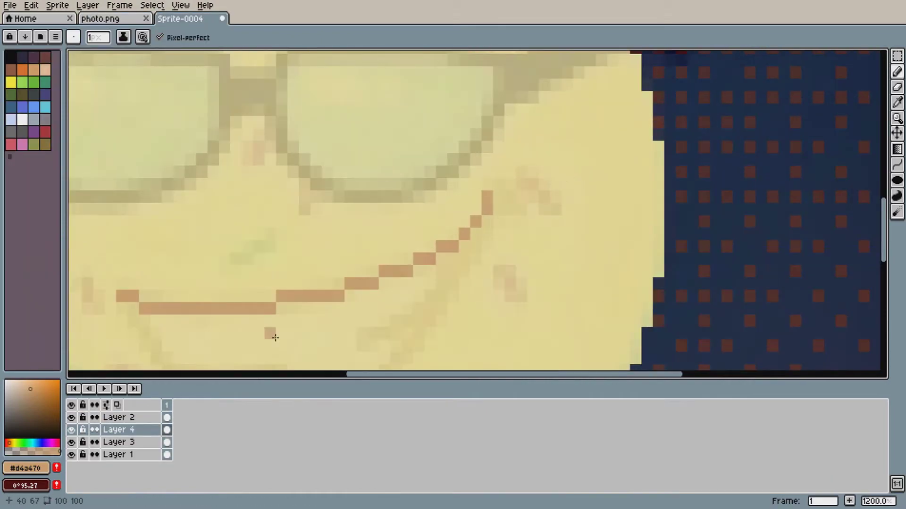
Raise the opacity of the photo reference layer, Layer 2, to make the facial features easier to trace
scroll(232, 303, down, 1)
right_click(135, 419)
click(167, 389)
mouse_move(621, 253)
mouse_down()
mouse_move(667, 254)
mouse_move(629, 259)
mouse_up()
click(710, 195)
scroll(315, 337, down, 1)
scroll(251, 351, up, 1)
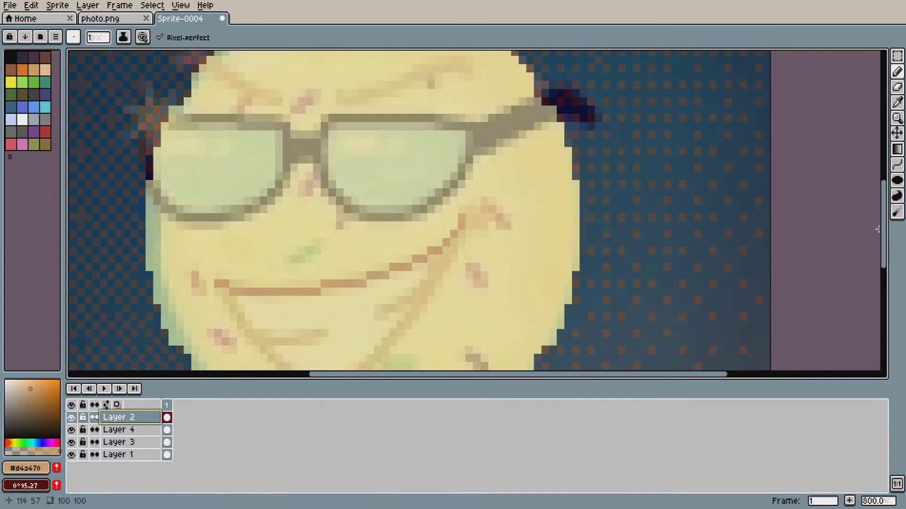
Trace the lower curve of the smile on Layer 4, redrawing its rise toward the face's right side
drag(883, 228, 882, 243)
click(133, 431)
drag(219, 236, 226, 246)
drag(250, 278, 272, 304)
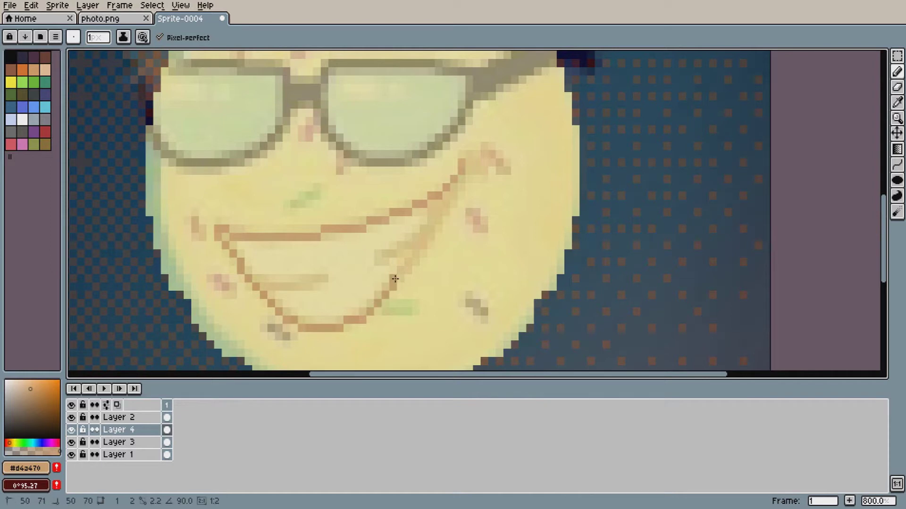
key(ctrl+z)
key(ctrl+z)
key(ctrl+z)
drag(355, 319, 466, 189)
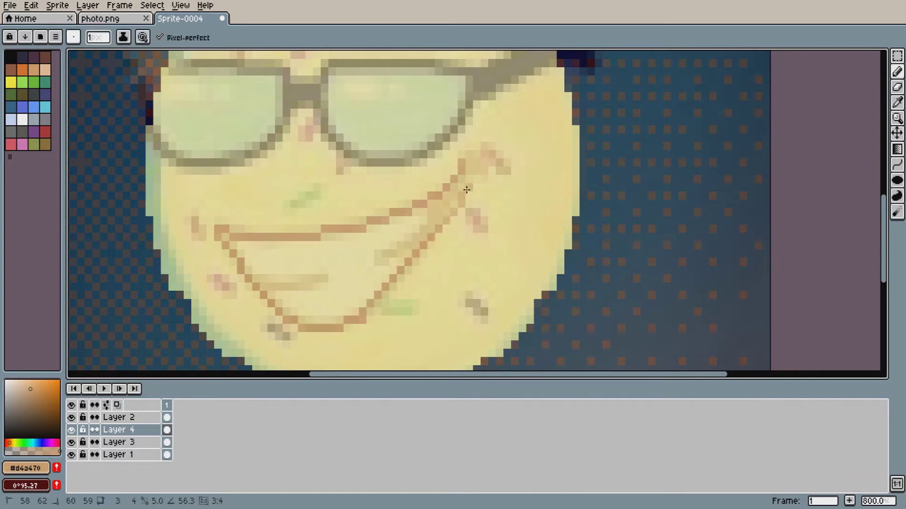
Erase the stray pixels at the smile's right corner and draw a short diagonal cheek crease across it
key(e)
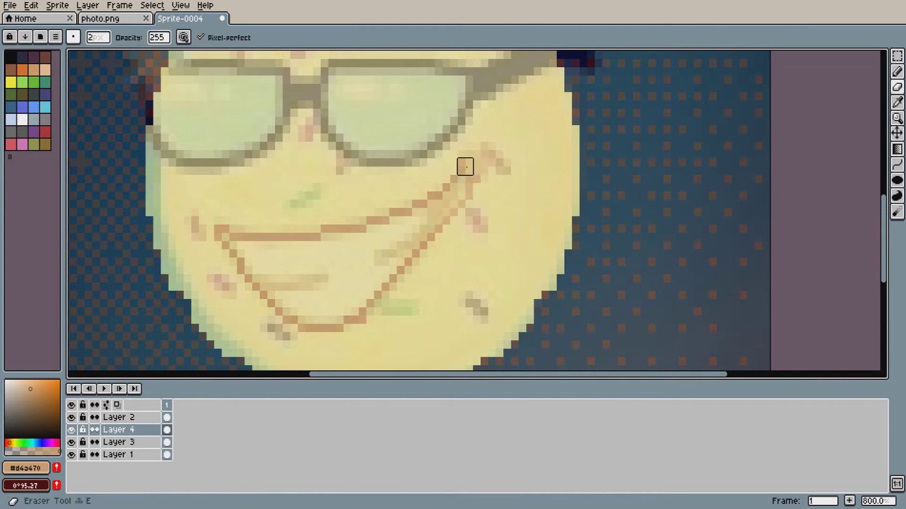
key(b)
click(467, 172)
key(ctrl+z)
key(e)
click(480, 175)
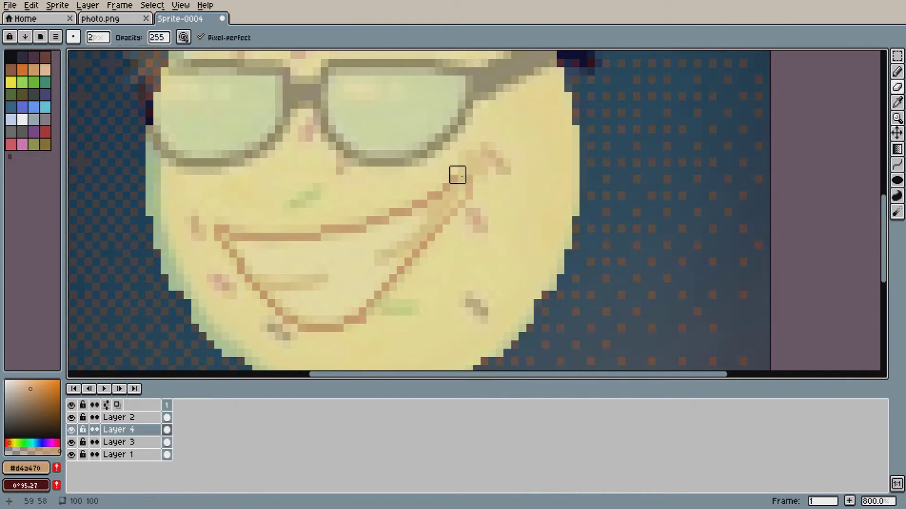
key(b)
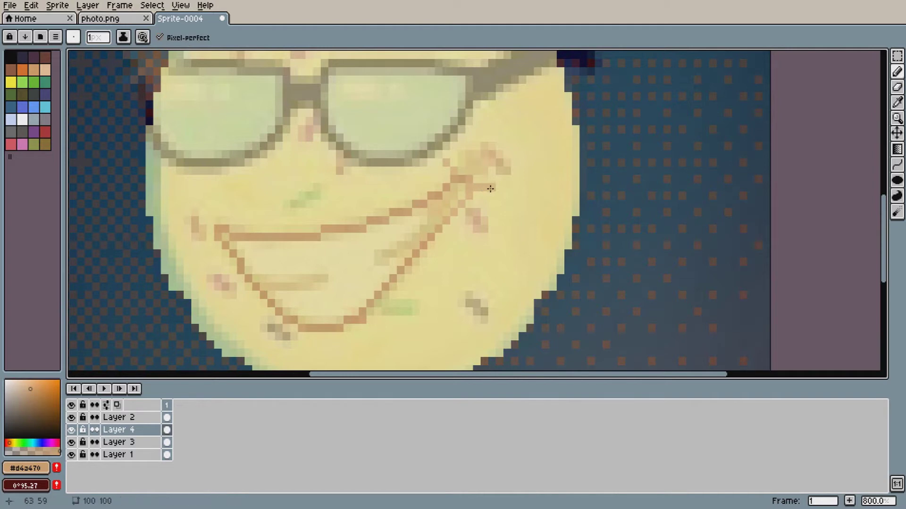
Hide the photo reference layer and fill in the gap at the smile's right corner with brown
click(71, 419)
key(e)
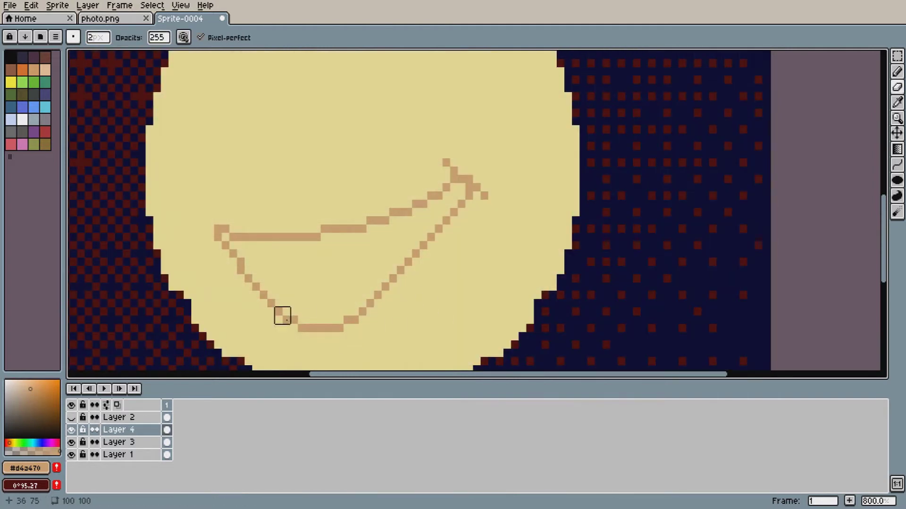
key(b)
drag(455, 186, 462, 193)
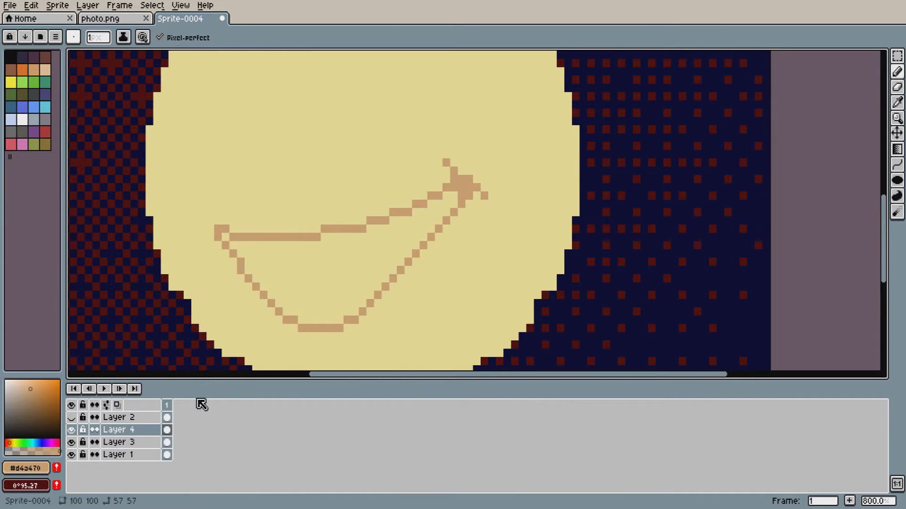
Compare the smile with photo.png, then erase and reshape its right corner on Layer 4 with the reference hidden
click(72, 418)
click(125, 19)
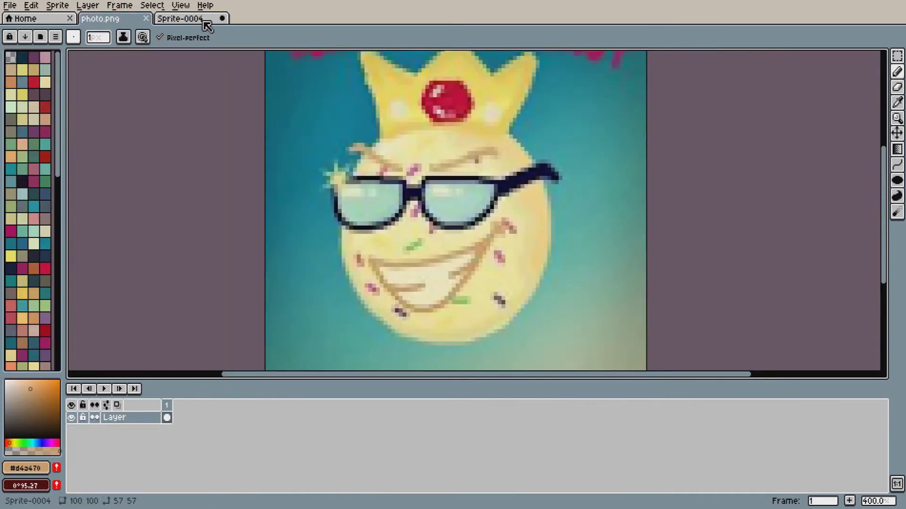
click(204, 22)
click(121, 429)
click(72, 418)
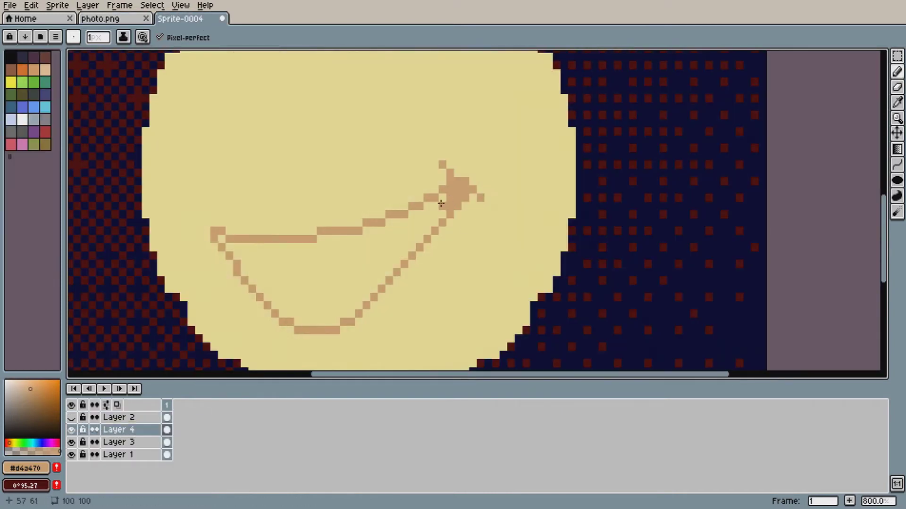
key(e)
drag(449, 173, 480, 191)
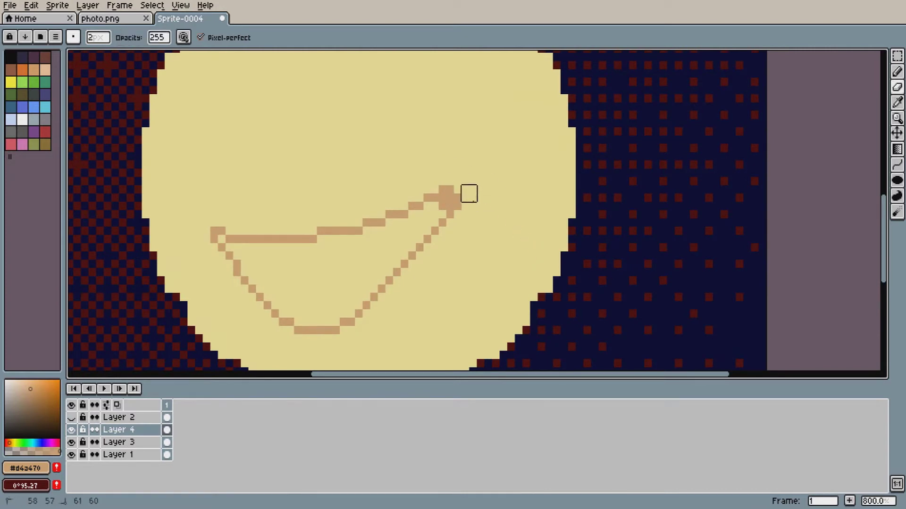
key(b)
Move the whole mouth slightly right and down on the face
key(v)
drag(359, 316, 377, 325)
key(b)
Draw the short brown tooth lines inside the mouth, following photo.png
click(120, 20)
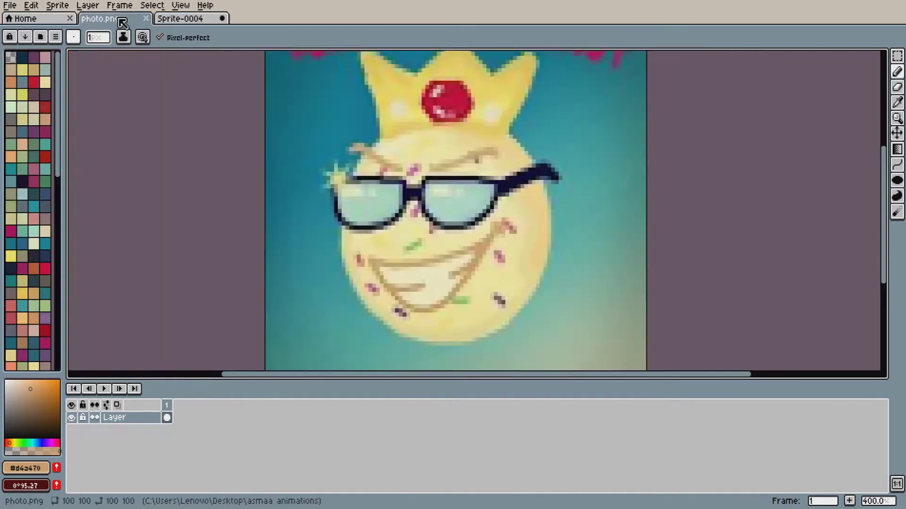
click(197, 21)
drag(438, 260, 375, 285)
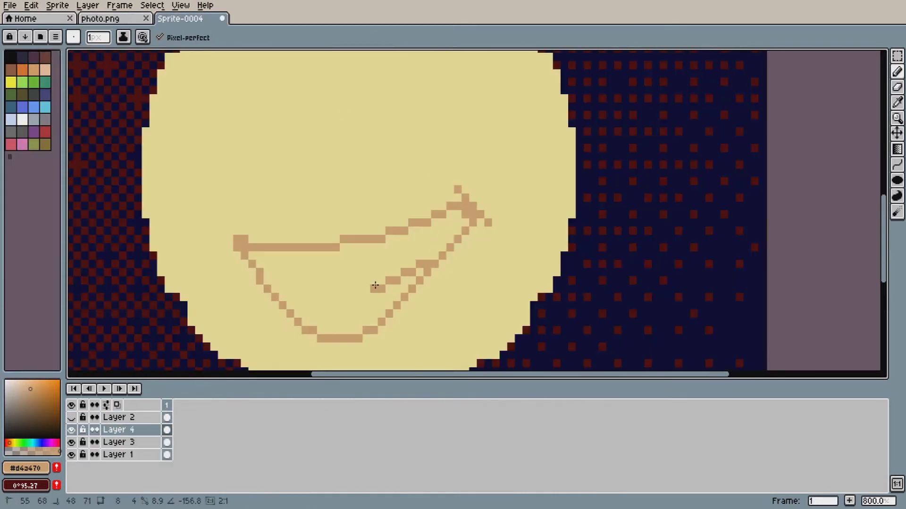
click(131, 19)
click(212, 20)
Fill the inside of the mouth with white using the Paint Bucket
key(g)
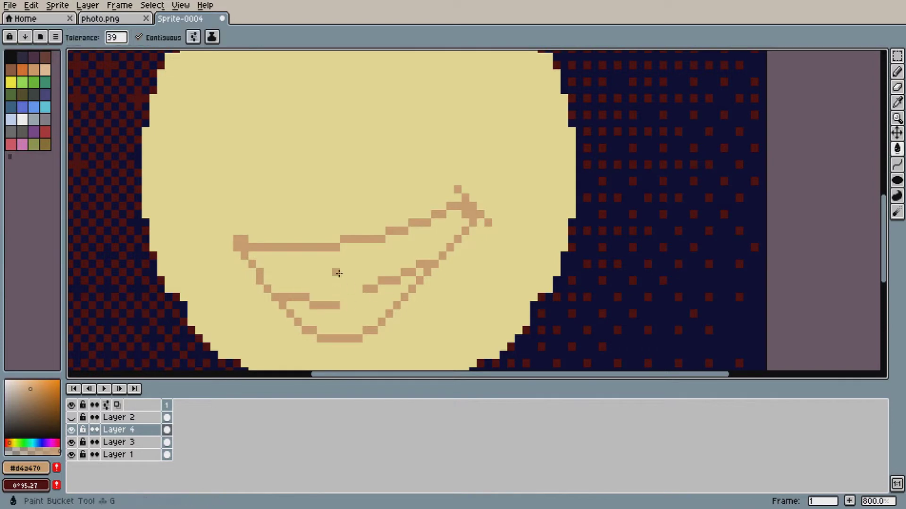
click(334, 265)
key(b)
scroll(523, 208, down, 2)
scroll(472, 170, up, 2)
Paint over the mouth's right-hand tooth line in white and redraw it in the brown #d4a470
click(132, 20)
click(207, 22)
scroll(387, 317, up, 1)
drag(424, 313, 482, 285)
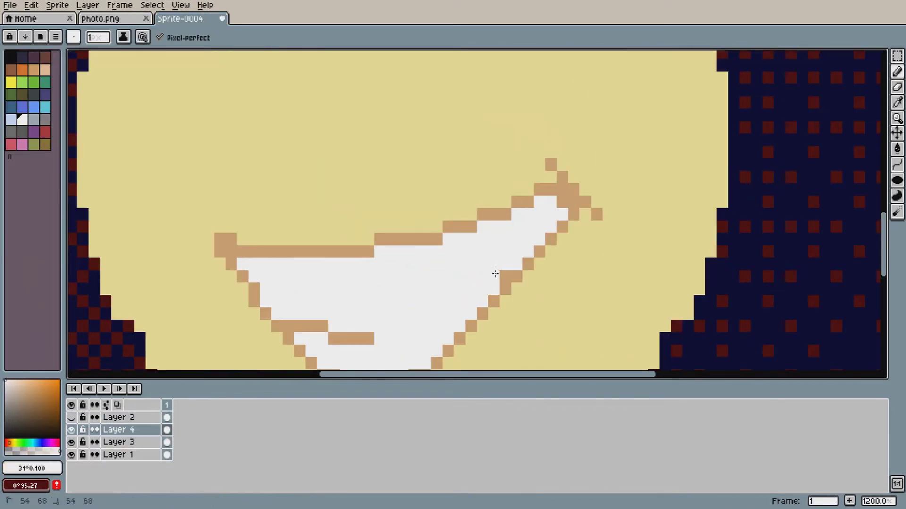
alt+click(527, 265)
click(528, 265)
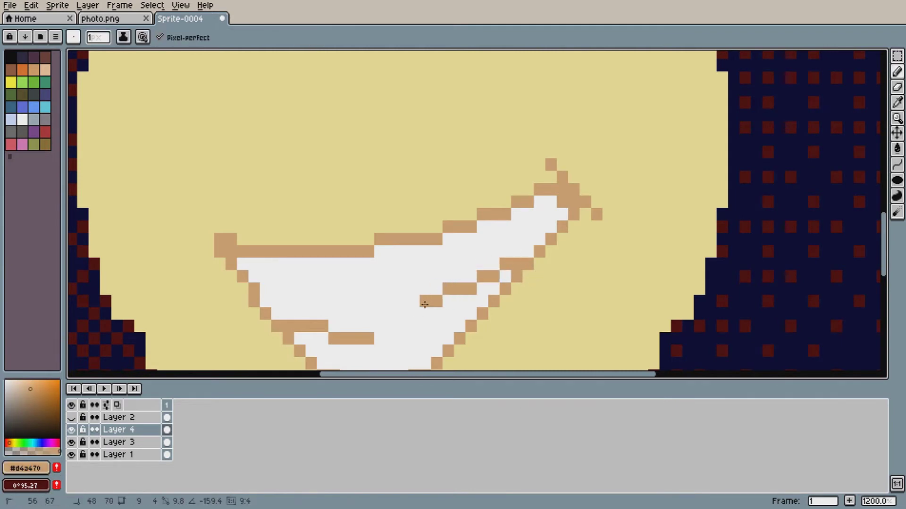
shift+click(423, 303)
Sample the teeth's white and paint the inner pixel at the smile's left corner
scroll(495, 248, down, 1)
scroll(494, 249, down, 2)
scroll(364, 259, up, 3)
alt+click(384, 259)
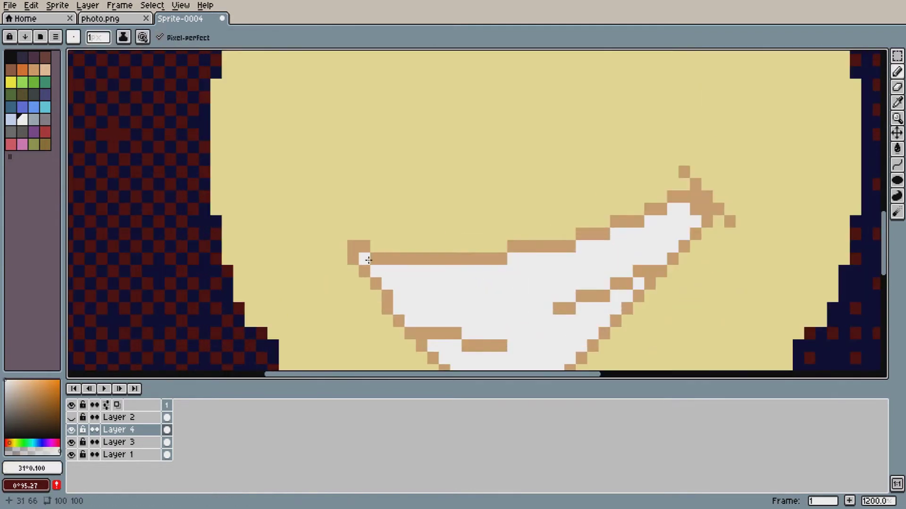
scroll(384, 258, down, 2)
scroll(787, 254, down, 2)
drag(493, 374, 622, 374)
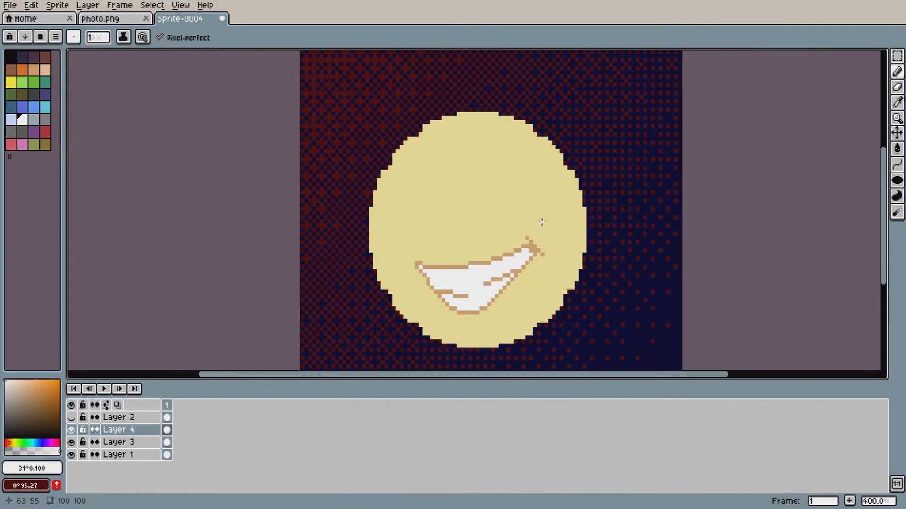
Sample the glasses' dark navy #0c003a from photo.png, show the reference layer and add a layer above the smile
scroll(539, 252, up, 2)
click(111, 19)
alt+click(407, 203)
click(184, 19)
click(72, 418)
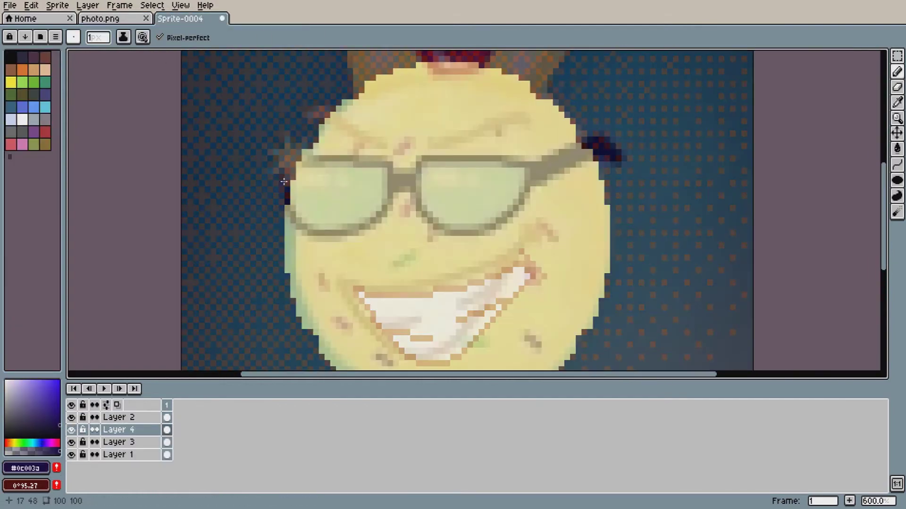
scroll(282, 177, up, 1)
key(shift+n)
Trace the outlines of both glasses lenses in dark navy on Layer 5, using straight segments for the flat edges
drag(426, 159, 426, 203)
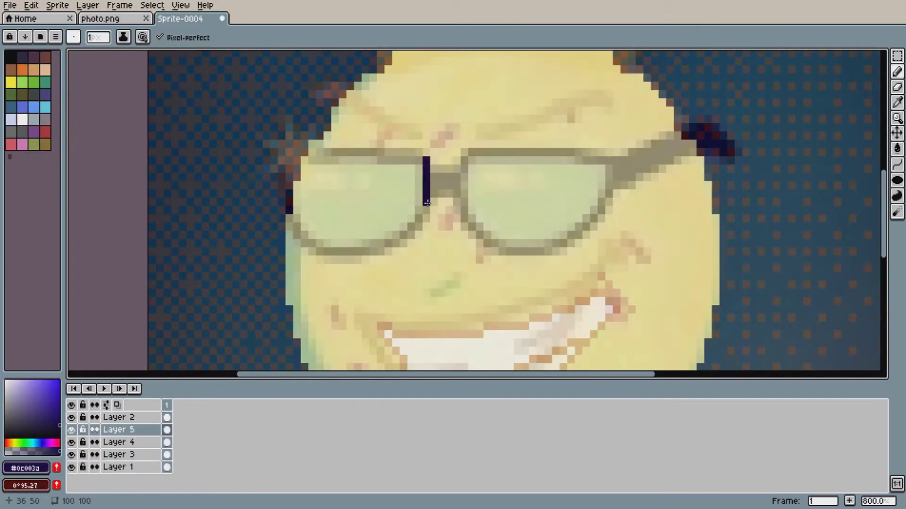
key(ctrl+z)
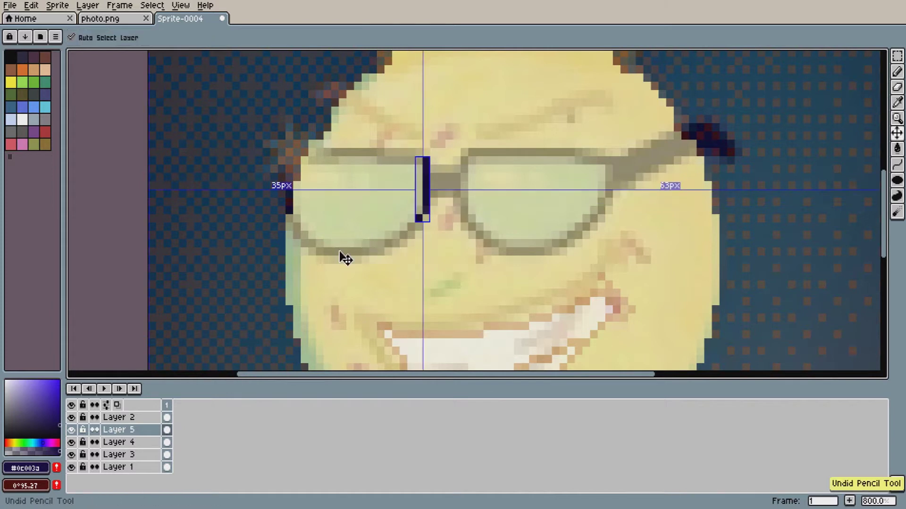
shift+click(389, 252)
shift+click(322, 251)
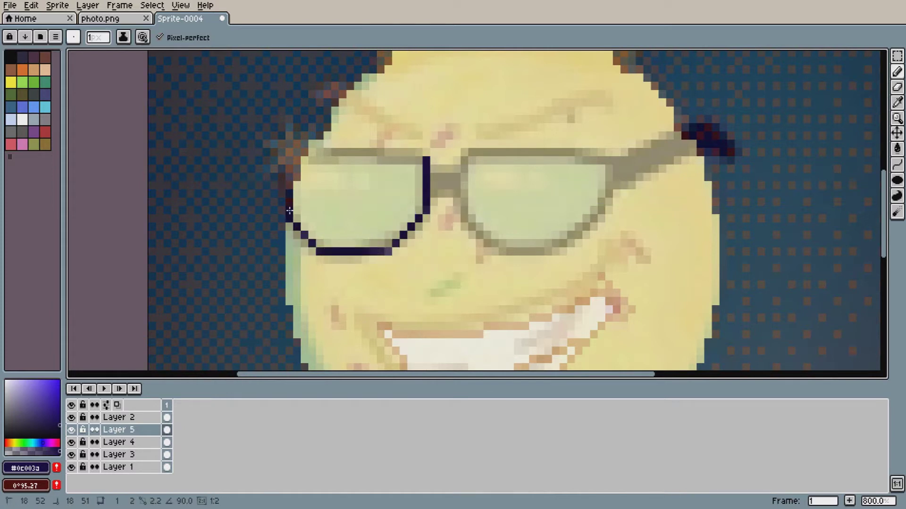
shift+click(417, 150)
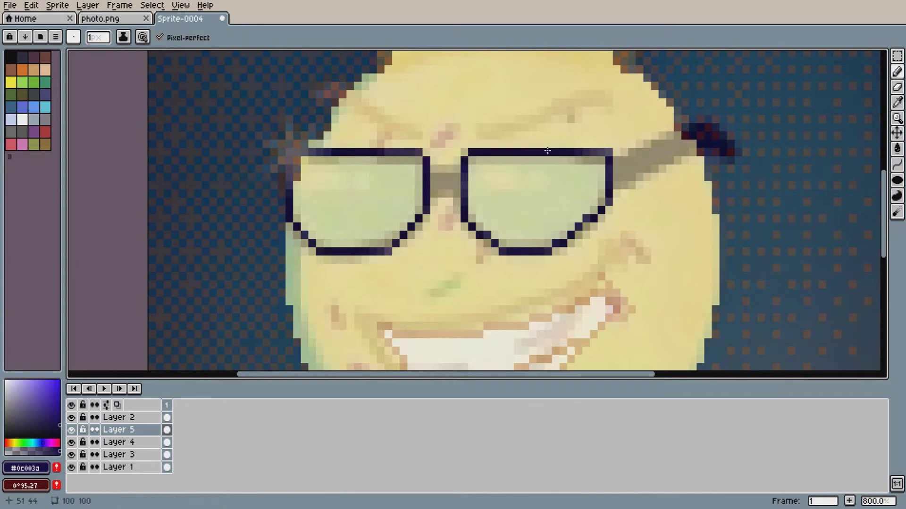
Erase the outer upper corner pixel of the right lens to round the glasses frame
key(e)
click(613, 148)
scroll(589, 181, up, 1)
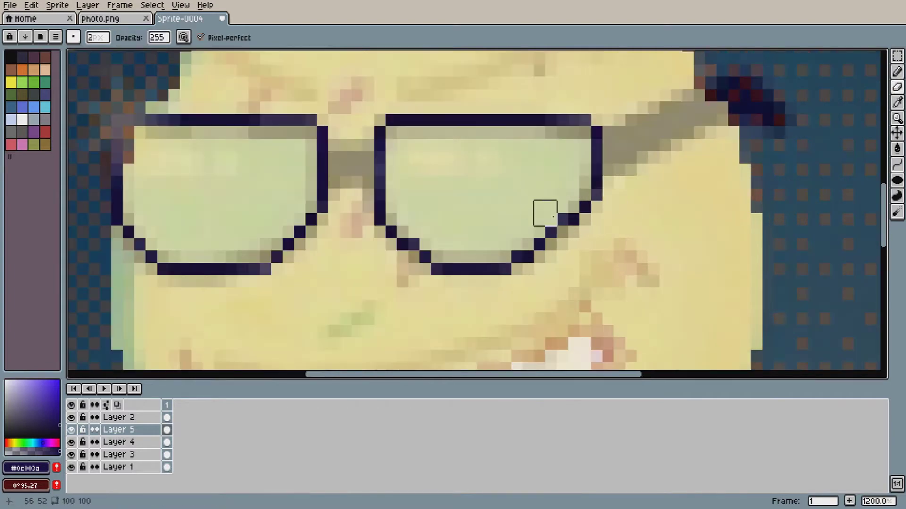
Hide the reference and background layers and outline the glasses' arm with its hooked end using 1 px navy lines
key(b)
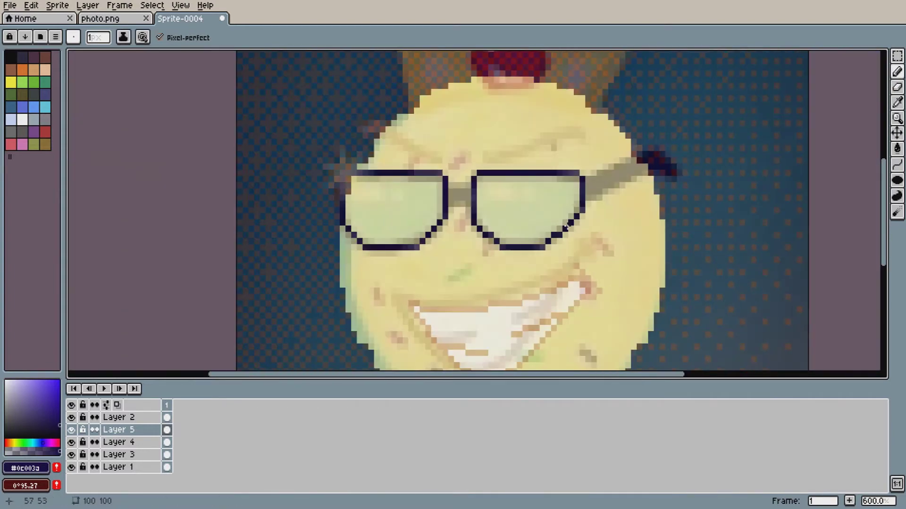
scroll(522, 250, down, 3)
scroll(656, 142, up, 1)
click(72, 417)
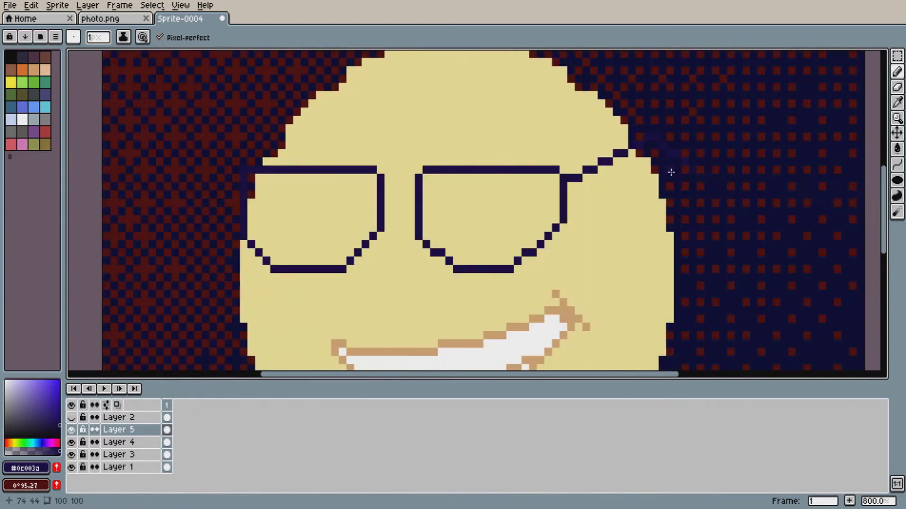
click(72, 467)
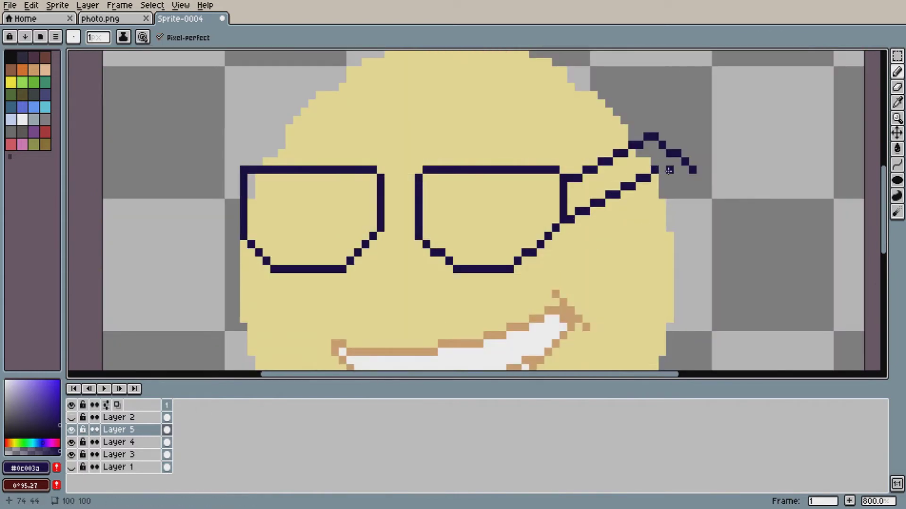
Fill the glasses' arm with dark navy and paint the bridge between the two lenses
key(g)
click(602, 183)
scroll(602, 183, down, 1)
scroll(471, 200, up, 1)
key(b)
click(96, 38)
click(93, 53)
click(446, 202)
scroll(229, 166, up, 2)
scroll(239, 143, down, 1)
Sample the lens teal #49ada5 from photo.png and fill both glasses lenses with it
click(116, 19)
click(186, 21)
scroll(288, 142, down, 3)
scroll(288, 142, up, 1)
click(107, 20)
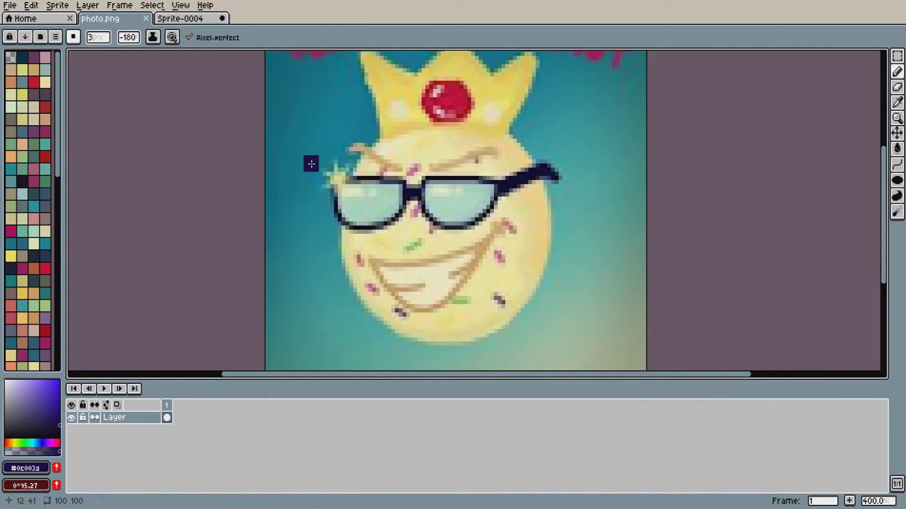
alt+click(374, 222)
click(545, 259)
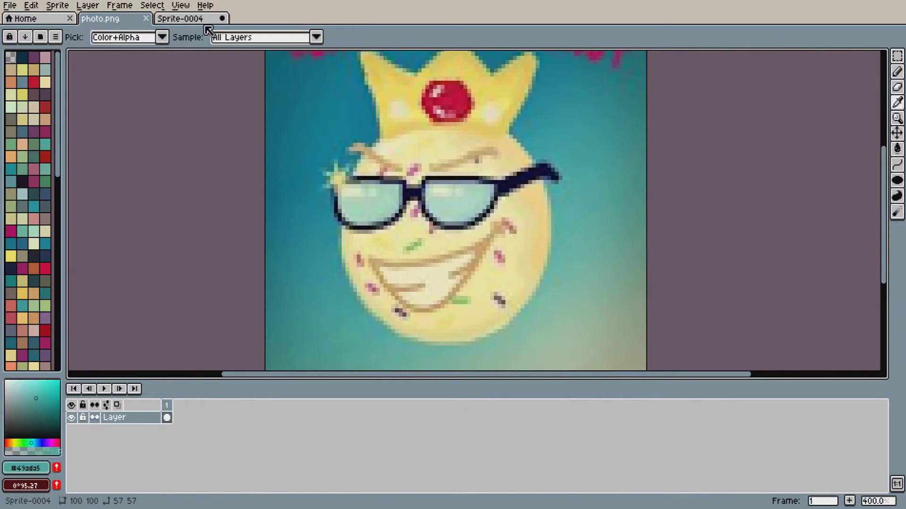
click(187, 19)
key(g)
click(459, 295)
click(581, 277)
Lighten the teal to HSV 175, 45, 89 and refill both lenses with it
scroll(580, 277, up, 1)
click(29, 386)
click(316, 271)
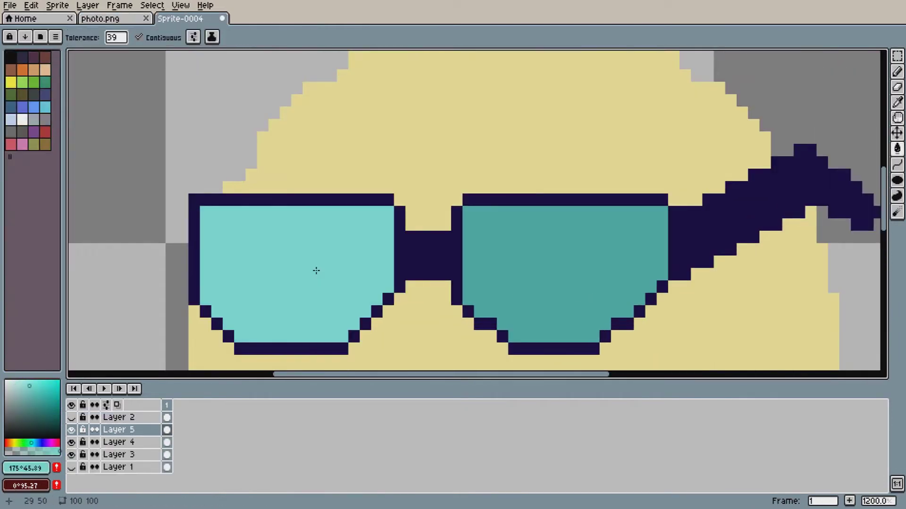
click(566, 262)
Compare the sunglasses with photo.png and shift them one pixel to the left on the face
scroll(674, 246, down, 2)
drag(883, 239, 881, 251)
scroll(667, 208, up, 1)
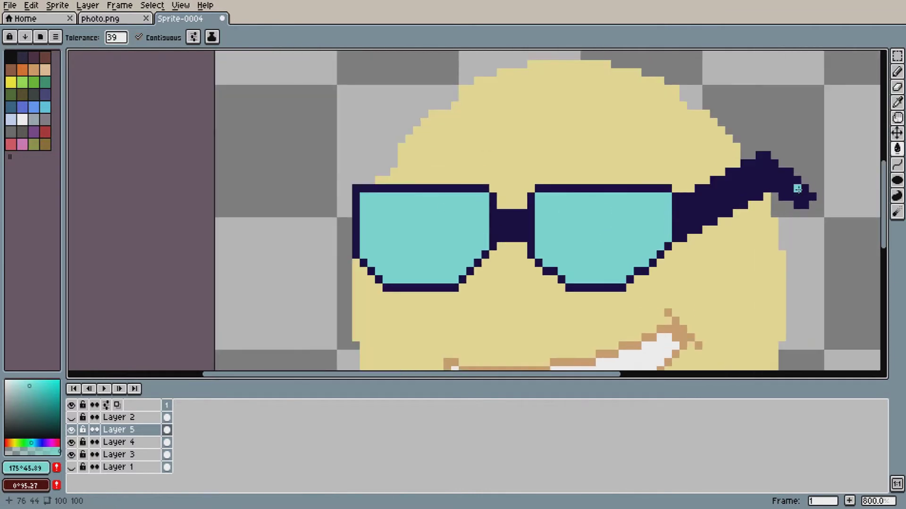
drag(883, 210, 883, 225)
click(124, 19)
click(171, 20)
scroll(474, 203, down, 2)
scroll(483, 213, up, 1)
key(v)
drag(501, 208, 461, 195)
scroll(819, 196, up, 1)
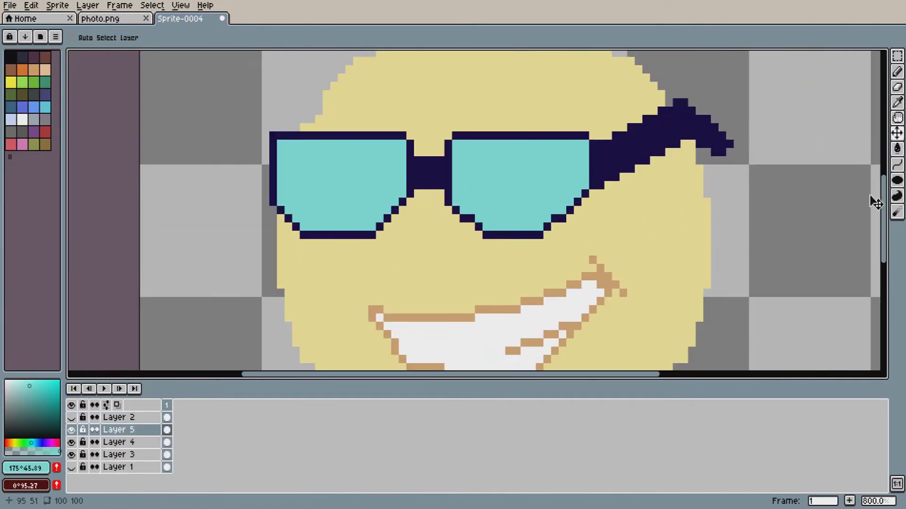
Sample the smile outline's tan #d4a470 and draw two slanted 1 px eyebrows above the glasses
scroll(620, 139, down, 3)
click(119, 22)
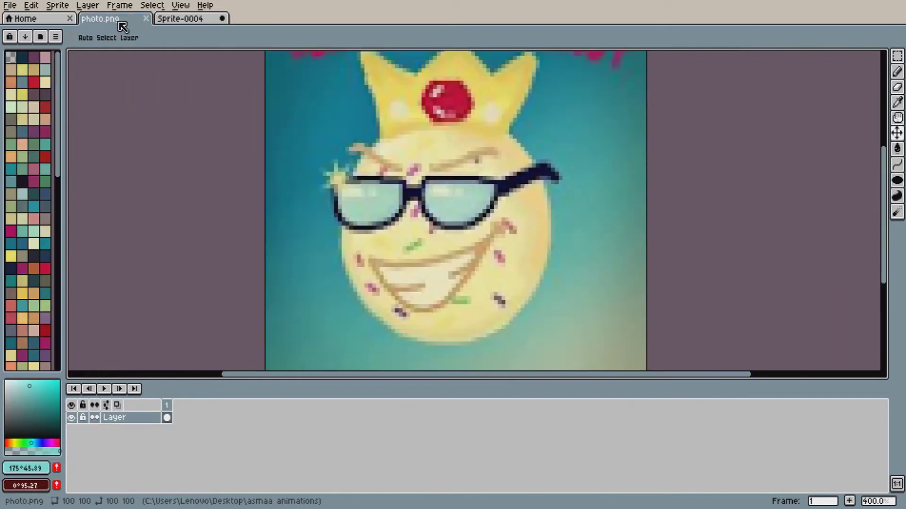
click(173, 22)
scroll(575, 298, up, 1)
key(b)
alt+click(530, 347)
drag(98, 37, 88, 46)
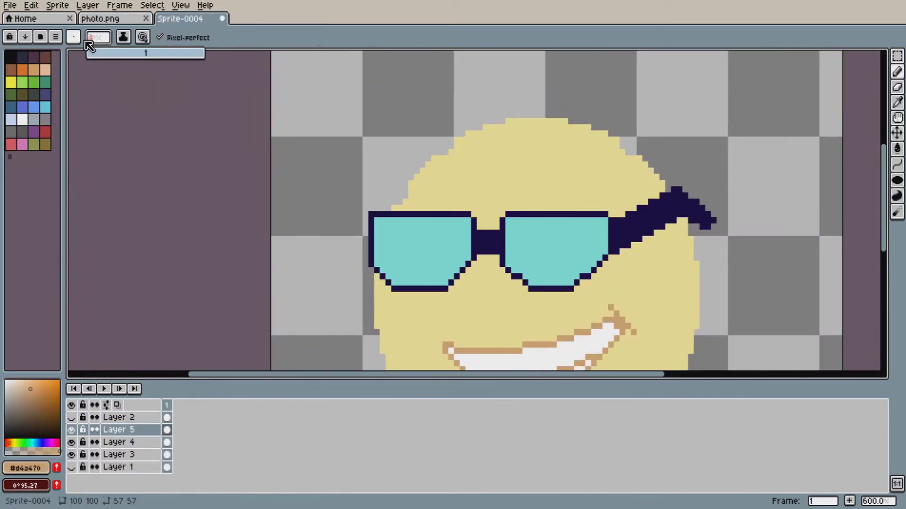
drag(370, 178, 456, 201)
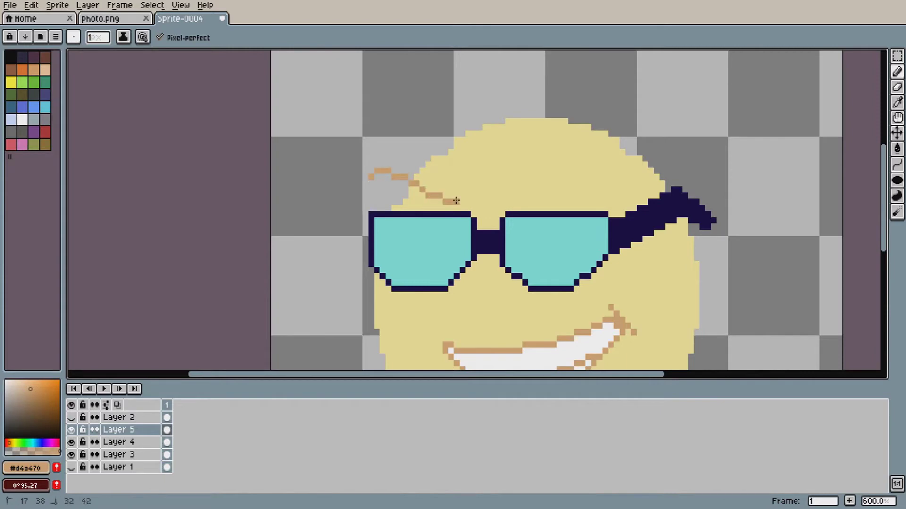
key(ctrl+z)
drag(635, 170, 614, 165)
scroll(742, 183, up, 3)
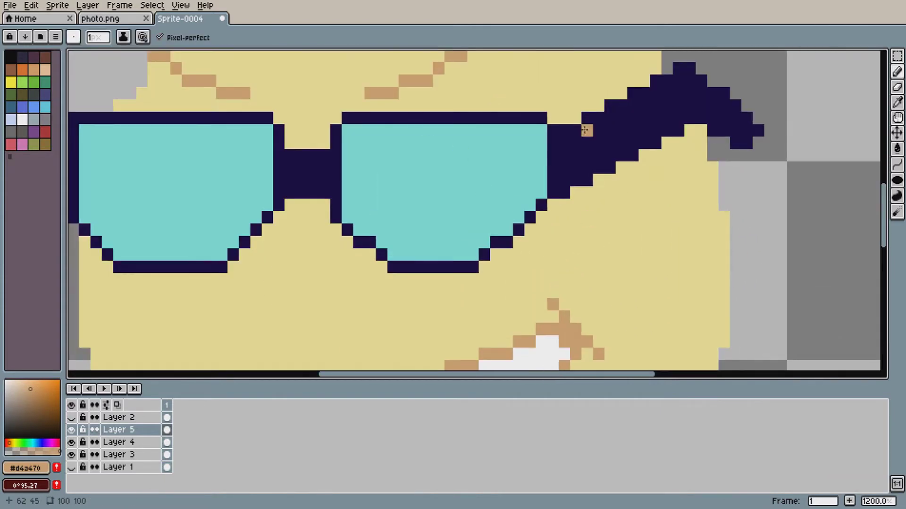
Paint a white highlight strip in the upper left corner of the left lens with a 2 px pencil
drag(884, 207, 884, 200)
click(122, 20)
click(184, 20)
click(6, 381)
click(124, 20)
click(161, 21)
drag(90, 184, 165, 187)
scroll(406, 227, down, 4)
scroll(450, 257, up, 3)
scroll(355, 195, up, 1)
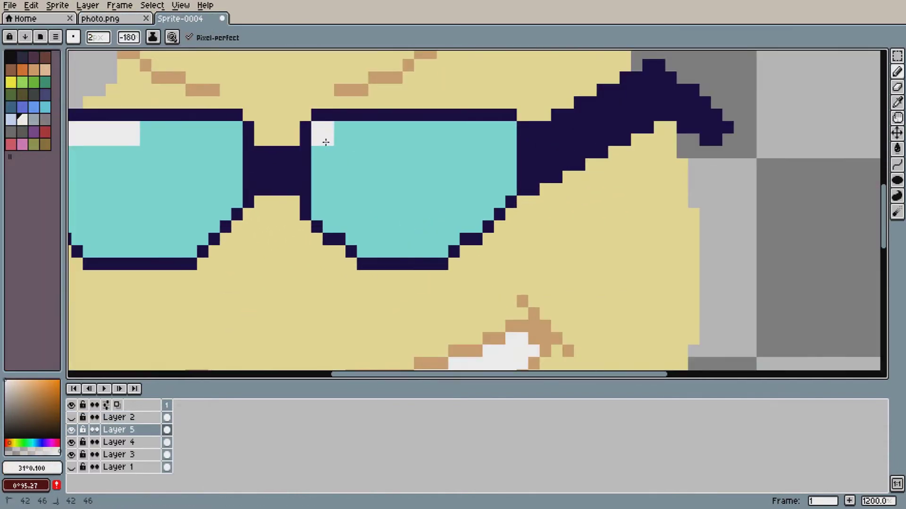
Paint a matching white highlight strip in the upper left corner of the right lens
drag(326, 142, 387, 143)
scroll(784, 235, down, 3)
drag(885, 225, 887, 199)
scroll(604, 132, up, 3)
scroll(453, 146, down, 2)
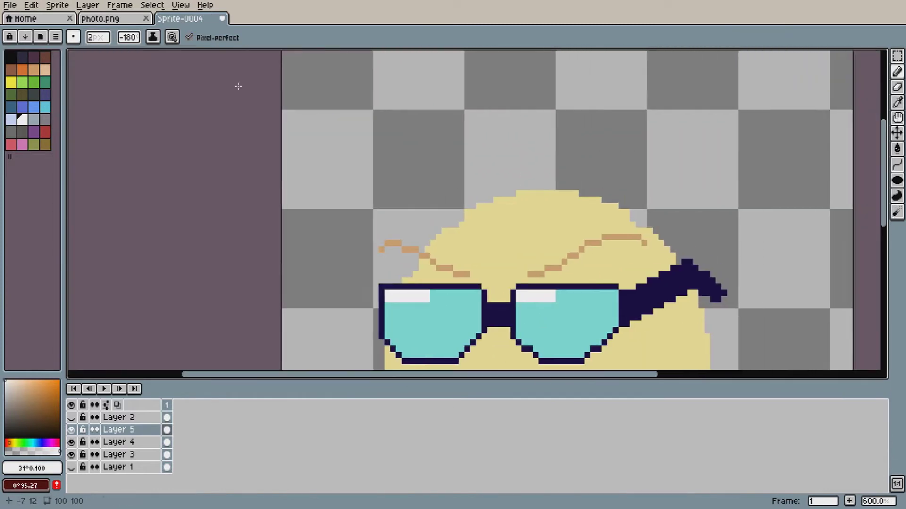
click(130, 20)
alt+click(377, 85)
click(203, 19)
drag(884, 182, 888, 187)
scroll(569, 198, down, 1)
click(897, 165)
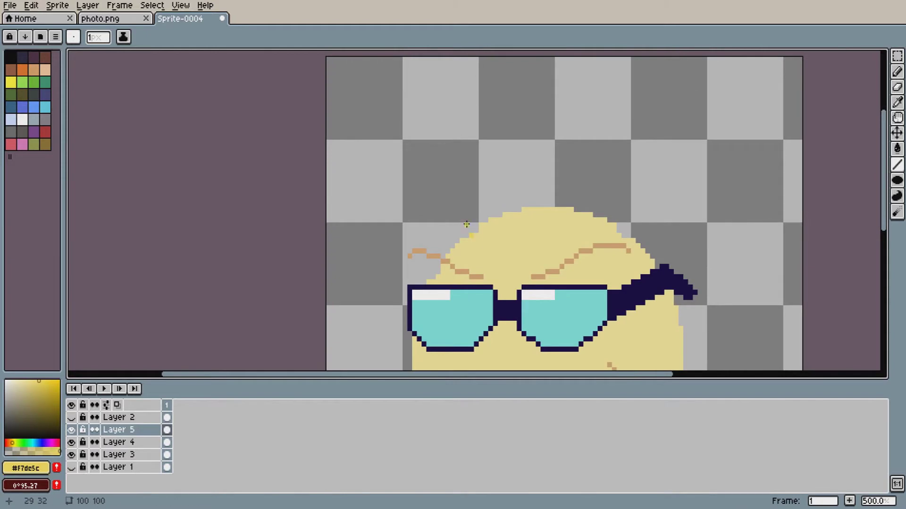
key(ctrl+z)
mouse_move(425, 149)
mouse_down()
mouse_move(457, 215)
mouse_move(400, 109)
mouse_up()
key(ctrl+z)
click(129, 20)
click(216, 14)
scroll(471, 232, up, 1)
alt+click(471, 233)
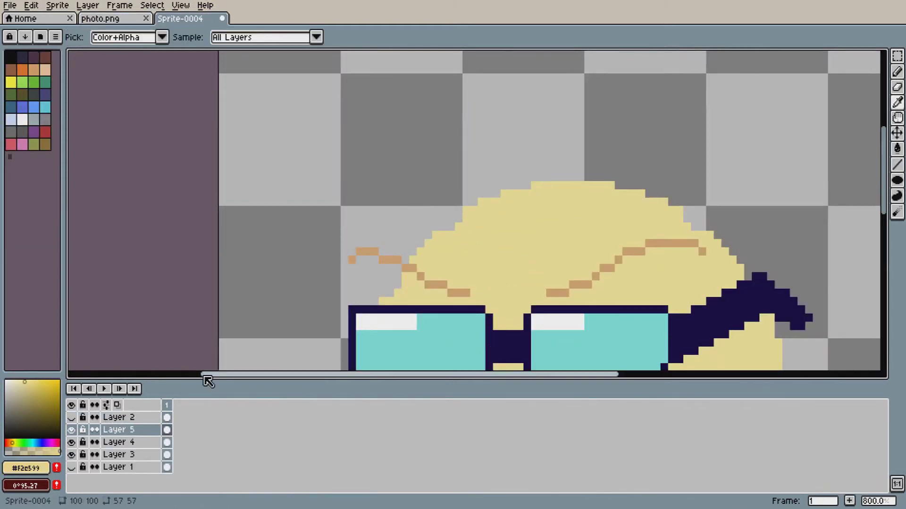
Add a layer above the glasses and sample the crown's yellow #eed55f from photo.png
key(shift+n)
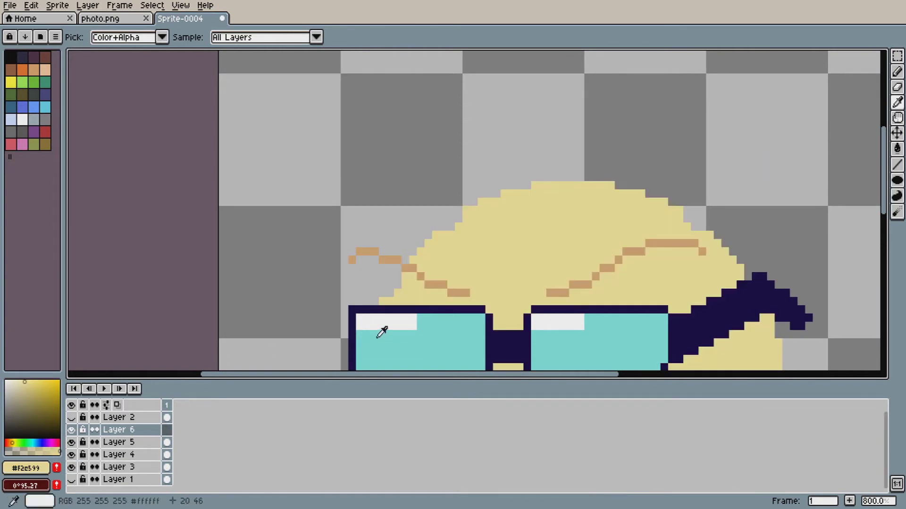
key(b)
click(462, 211)
scroll(451, 226, down, 1)
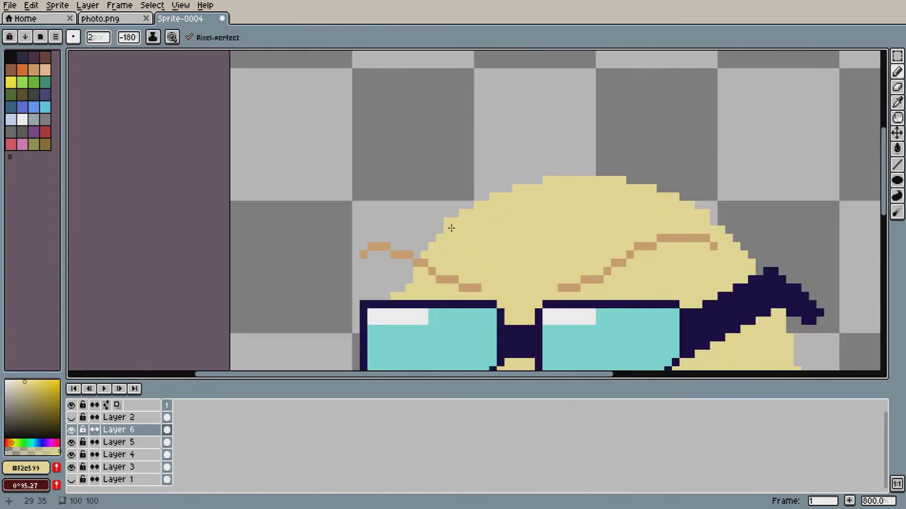
click(117, 20)
alt+click(421, 130)
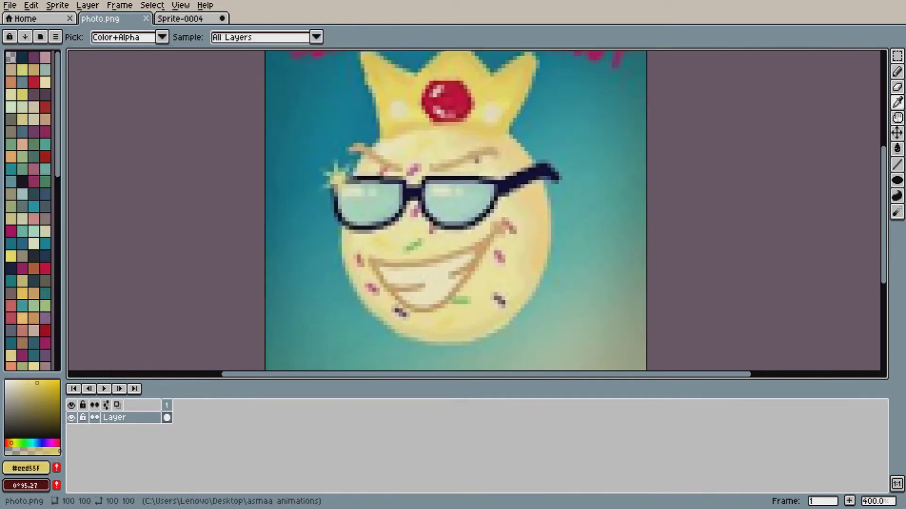
click(185, 19)
key(b)
drag(453, 223, 368, 84)
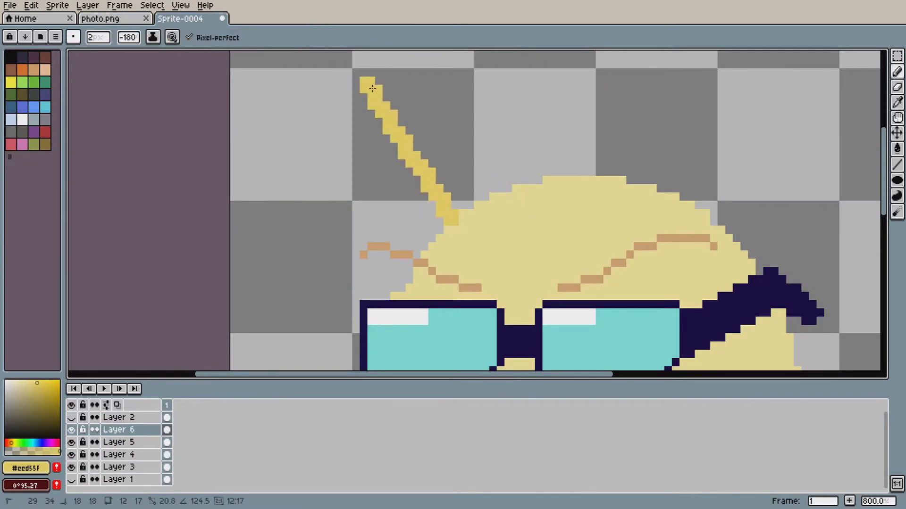
key(ctrl+z)
Outline a three-pointed crown above the head on Layer 6 with straight 2 px yellow lines
scroll(376, 91, down, 4)
click(897, 165)
scroll(467, 148, up, 2)
scroll(467, 148, up, 2)
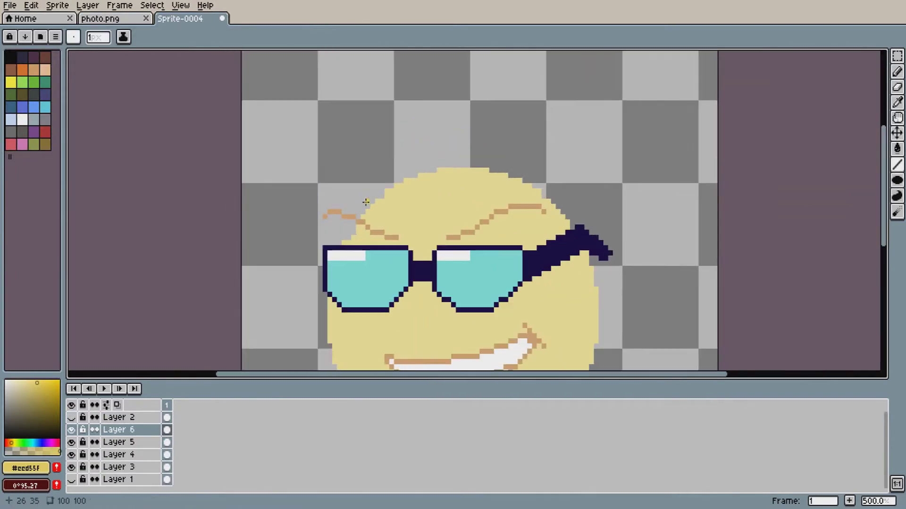
click(91, 37)
click(376, 191)
key(ctrl+z)
drag(91, 37, 91, 55)
mouse_move(384, 198)
mouse_down()
mouse_move(299, 66)
mouse_move(398, 142)
mouse_move(413, 133)
mouse_up()
click(103, 21)
click(178, 20)
drag(884, 216, 885, 192)
key(ctrl+z)
drag(303, 126, 408, 170)
drag(409, 169, 595, 99)
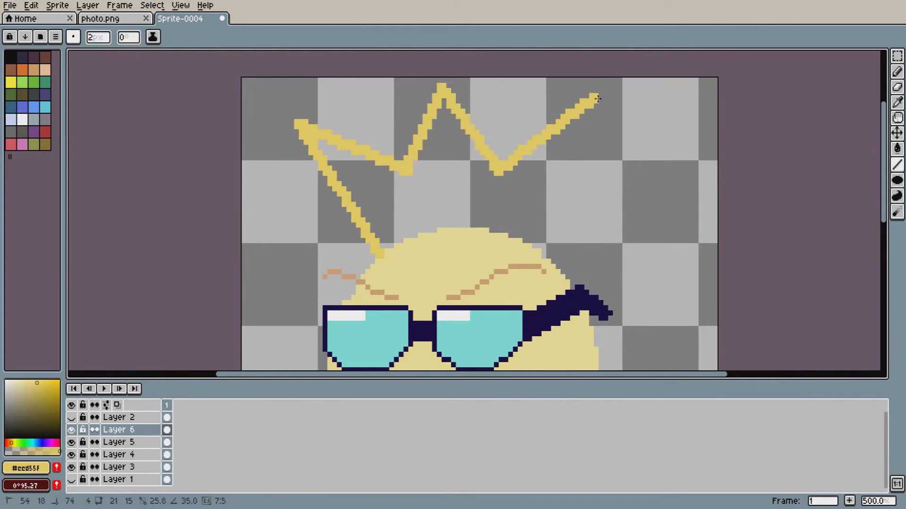
drag(551, 255, 604, 96)
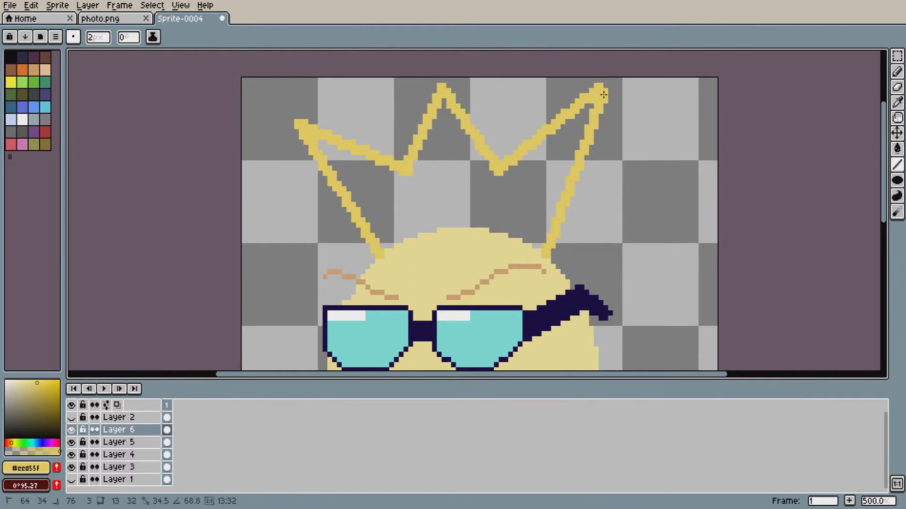
key(g)
click(437, 188)
key(ctrl+z)
scroll(429, 208, up, 2)
click(601, 267)
key(ctrl+z)
Paint the inside of the crown solid yellow down to the top of the head with a 4 px pencil
scroll(594, 217, down, 1)
key(b)
mouse_move(577, 183)
mouse_down()
mouse_move(518, 183)
mouse_move(475, 140)
mouse_move(438, 195)
mouse_up()
drag(97, 38, 96, 52)
mouse_move(347, 131)
mouse_down()
mouse_move(346, 144)
mouse_move(387, 174)
mouse_move(424, 240)
mouse_up()
click(114, 19)
click(187, 20)
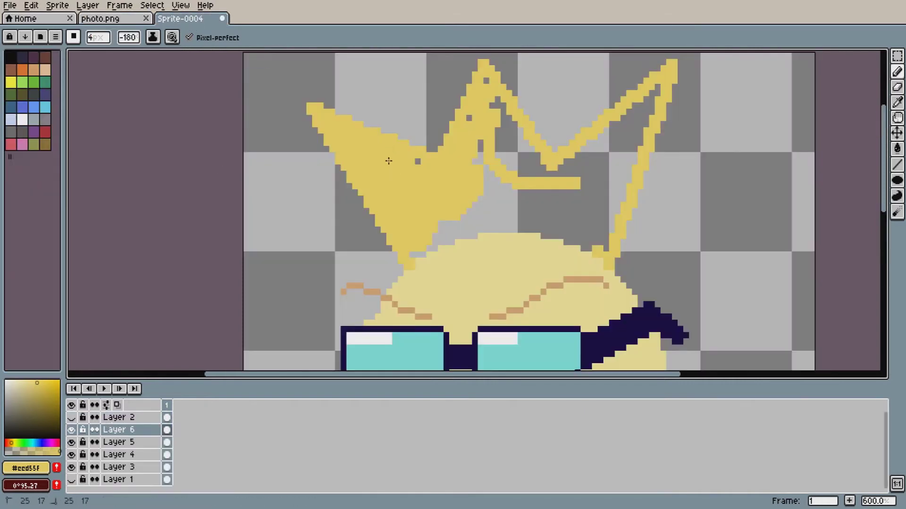
mouse_move(489, 100)
mouse_down()
mouse_move(488, 132)
mouse_move(433, 227)
mouse_move(468, 233)
mouse_move(443, 235)
mouse_move(503, 217)
mouse_move(411, 247)
mouse_move(496, 220)
mouse_move(593, 242)
mouse_move(652, 106)
mouse_move(589, 186)
mouse_move(627, 131)
mouse_move(491, 205)
mouse_move(576, 195)
mouse_move(526, 187)
mouse_move(498, 129)
mouse_move(524, 164)
mouse_up()
scroll(708, 271, down, 4)
scroll(670, 278, up, 5)
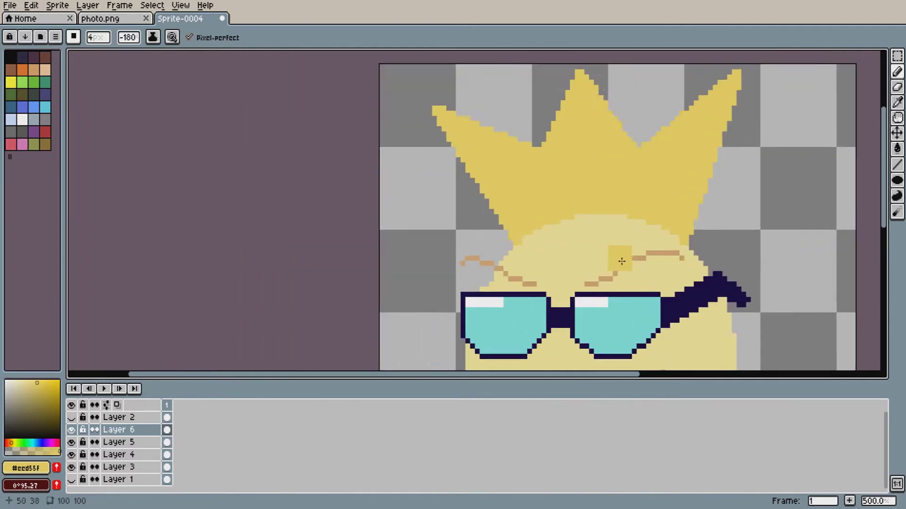
scroll(525, 233, down, 2)
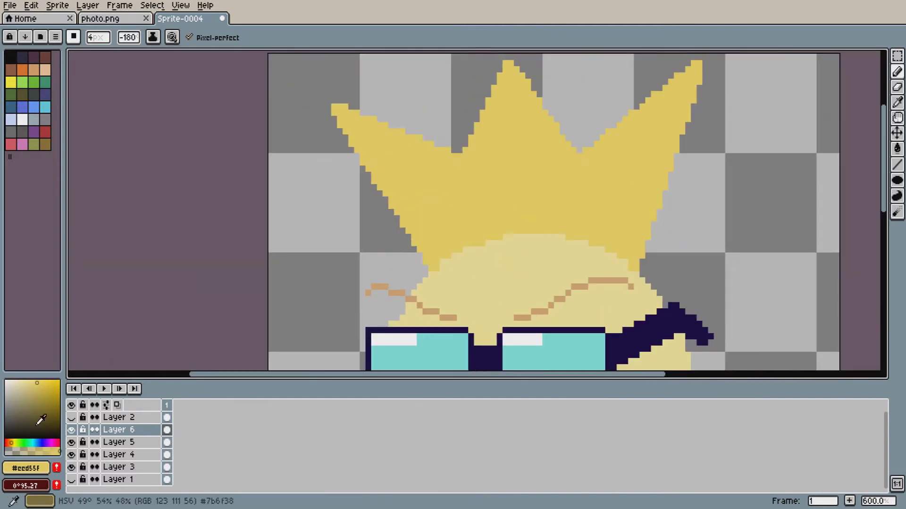
Darken the yellow to HSV 49, 80, 62 and trace the crown's sides and three points with a 1 px outline
click(48, 402)
scroll(442, 197, up, 1)
drag(101, 40, 89, 53)
mouse_move(427, 289)
mouse_down()
mouse_move(343, 132)
mouse_move(298, 76)
mouse_move(464, 141)
mouse_up()
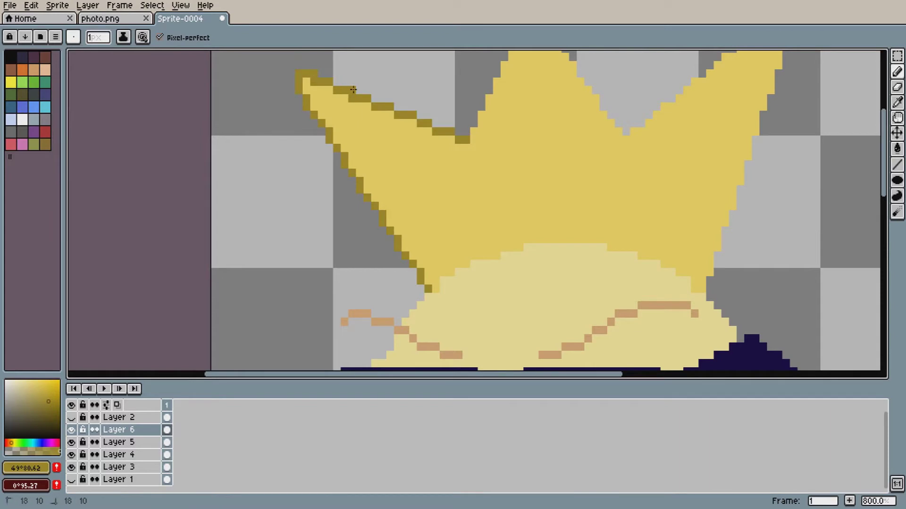
drag(884, 187, 884, 167)
click(474, 202)
shift+click(528, 86)
click(534, 87)
mouse_move(610, 193)
mouse_down()
mouse_move(629, 210)
mouse_move(768, 144)
mouse_move(781, 86)
mouse_up()
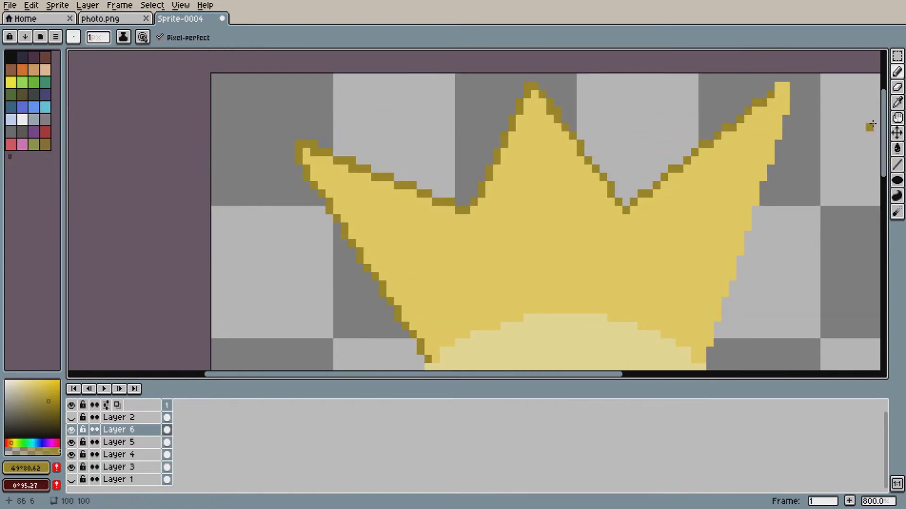
scroll(869, 126, up, 1)
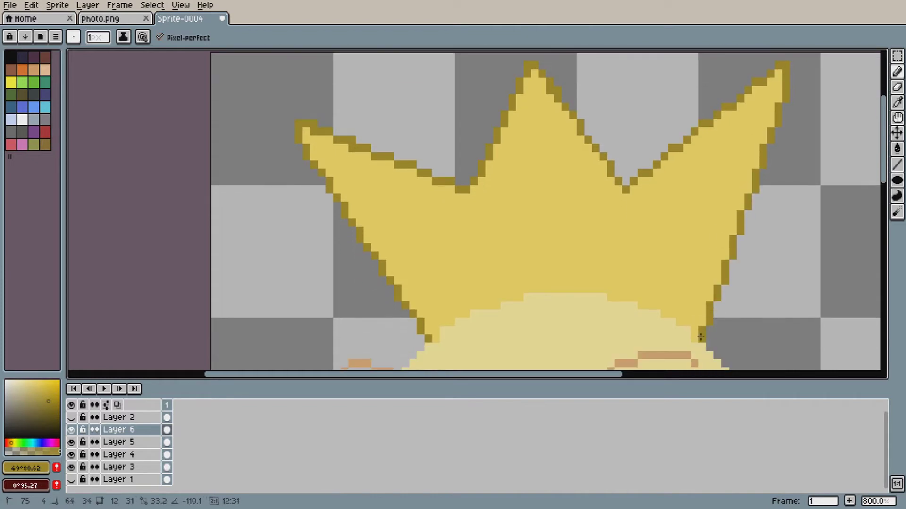
Trace the crown's curved lower edge along the head in dark yellow and tidy the pixels at its lower right corner
click(114, 19)
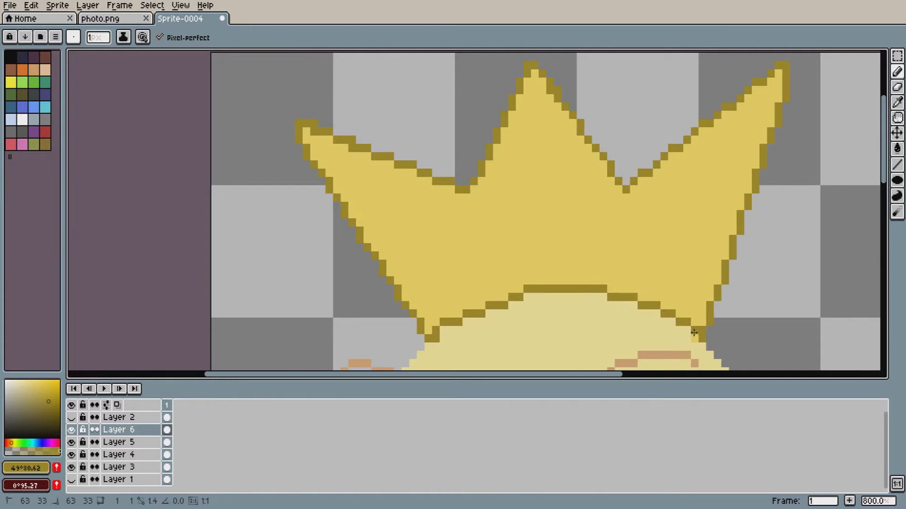
scroll(769, 336, up, 3)
alt+click(626, 293)
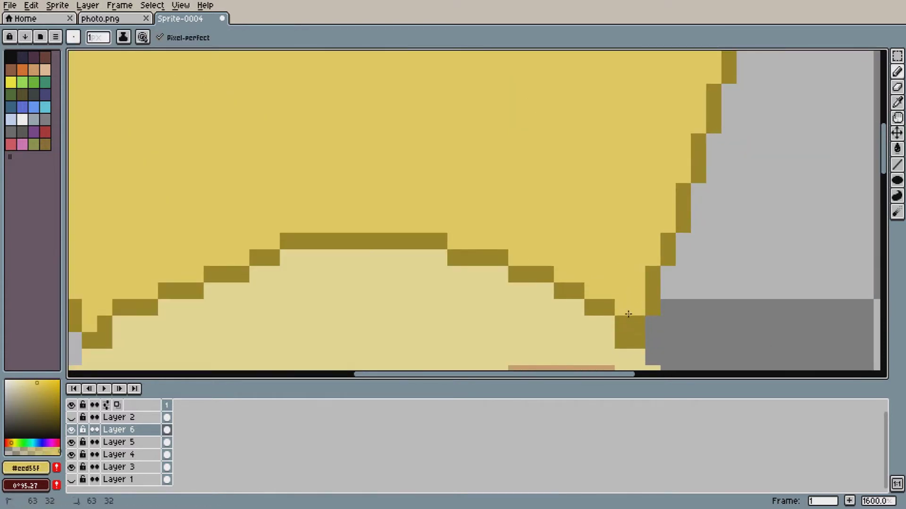
alt+click(609, 311)
click(607, 324)
scroll(688, 286, down, 4)
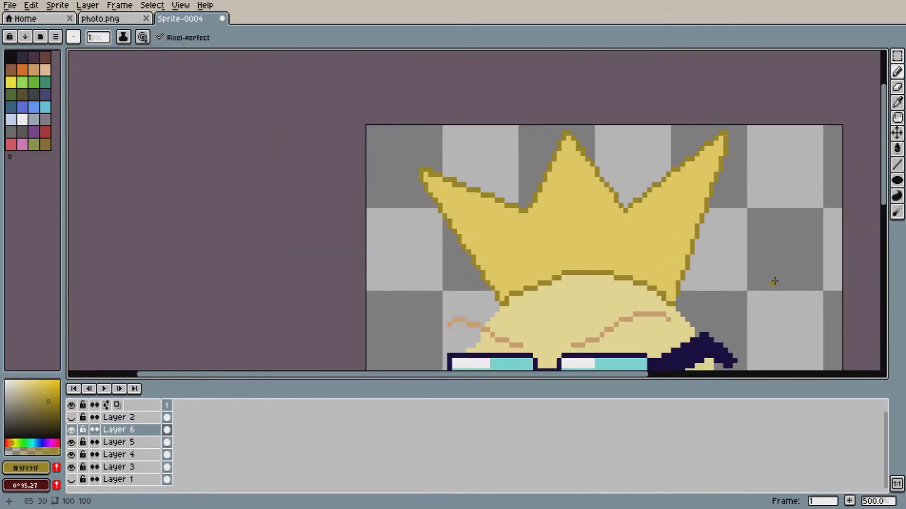
scroll(764, 288, up, 3)
scroll(542, 309, down, 5)
scroll(543, 309, up, 3)
Check the crown's gem in photo.png and prepare a 1 px brush in bright red, HSV 0, 96, 87
click(105, 22)
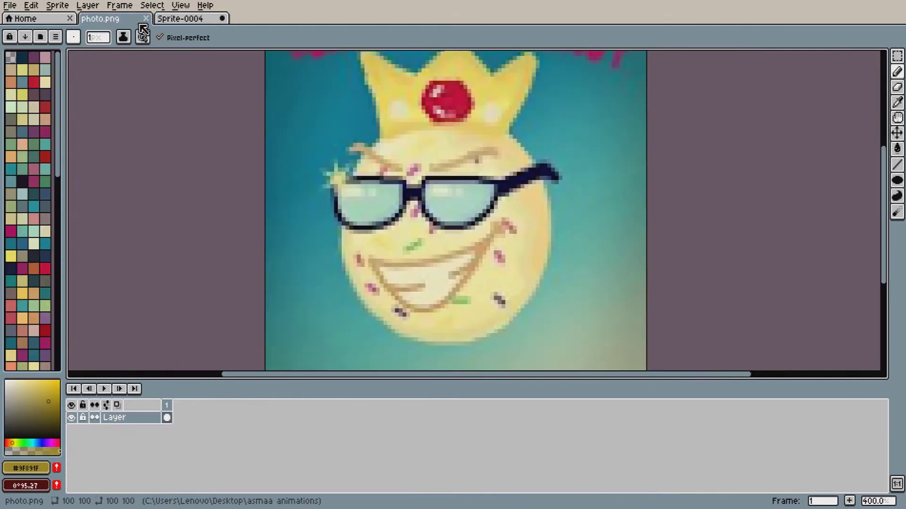
click(176, 19)
scroll(861, 193, up, 1)
click(897, 165)
click(872, 169)
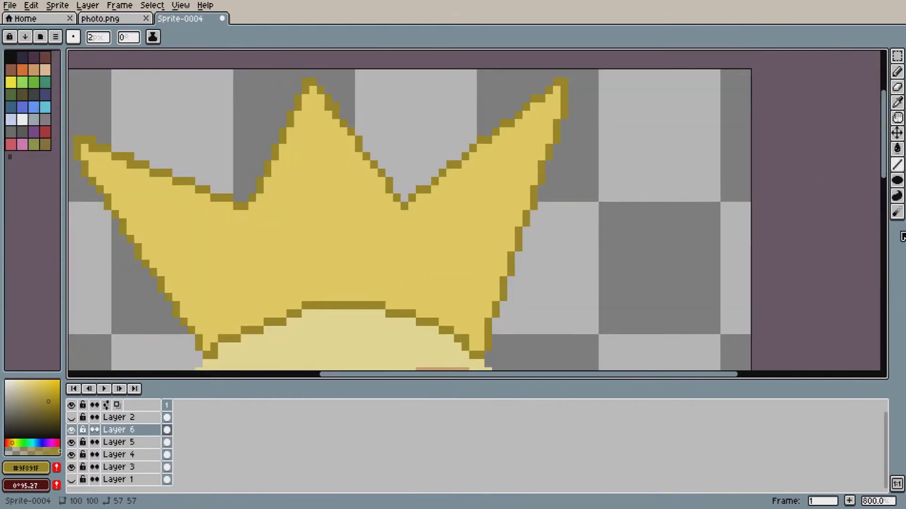
drag(884, 173, 884, 196)
scroll(210, 163, up, 1)
drag(11, 444, 6, 448)
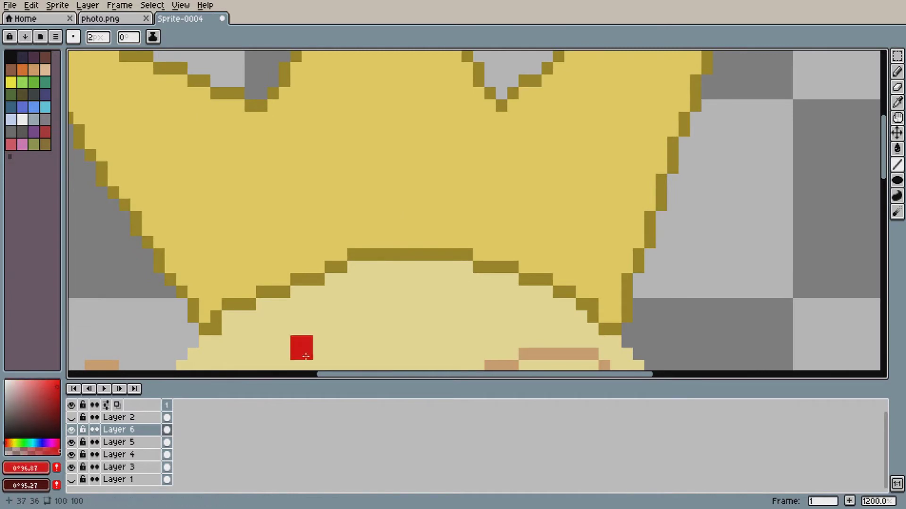
click(98, 37)
click(321, 140)
key(ctrl+z)
drag(319, 131, 444, 131)
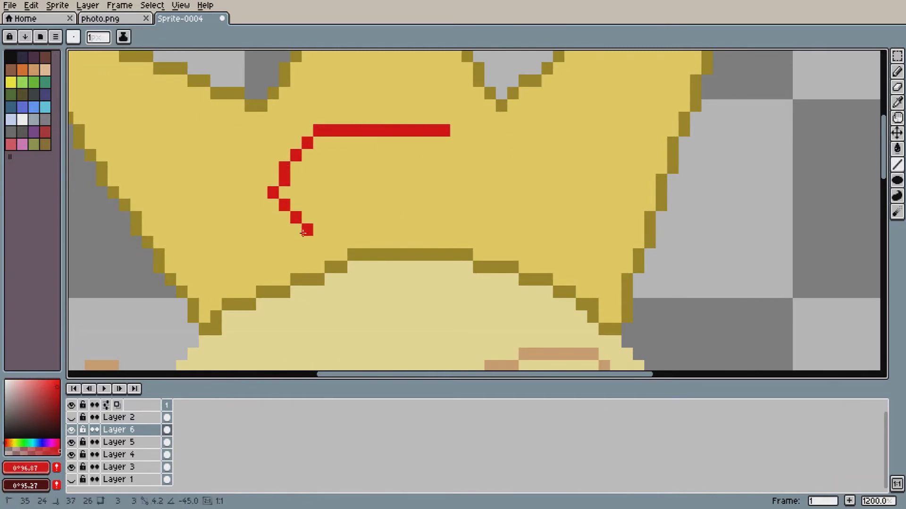
drag(330, 243, 413, 243)
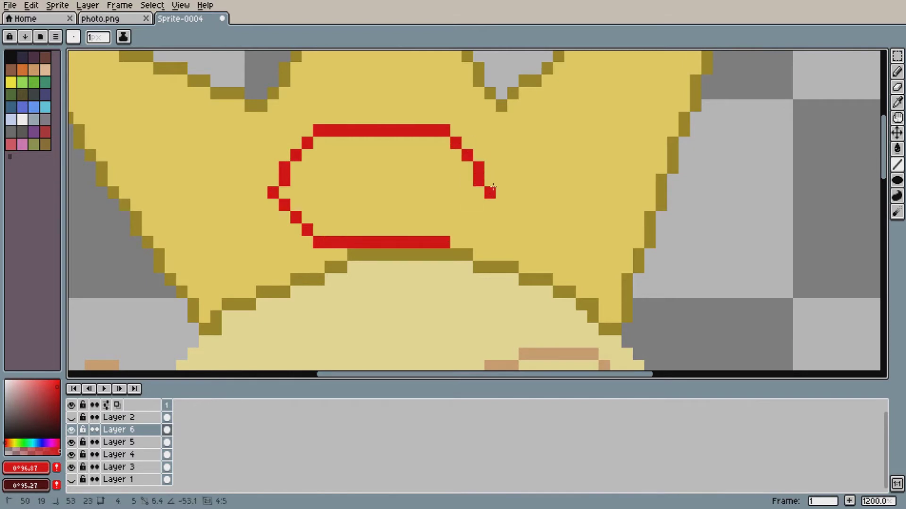
key(ctrl+z)
key(ctrl+z)
key(ctrl+z)
key(ctrl+z)
key(ctrl+z)
key(ctrl+z)
key(ctrl+z)
click(897, 71)
click(457, 167)
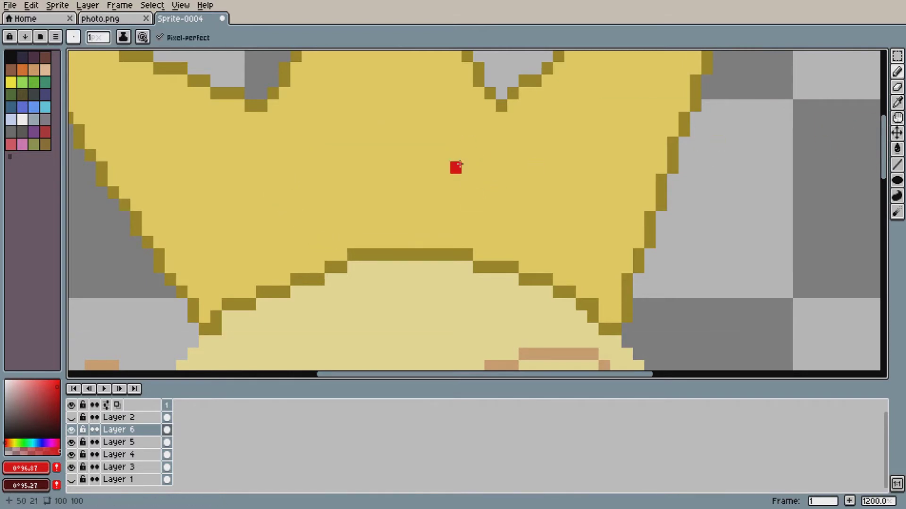
drag(399, 110, 303, 161)
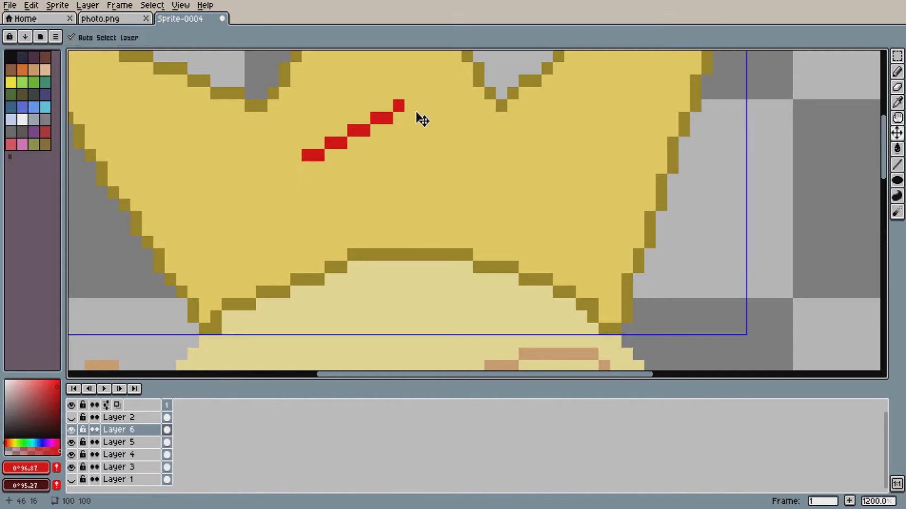
key(ctrl+z)
drag(419, 95, 345, 97)
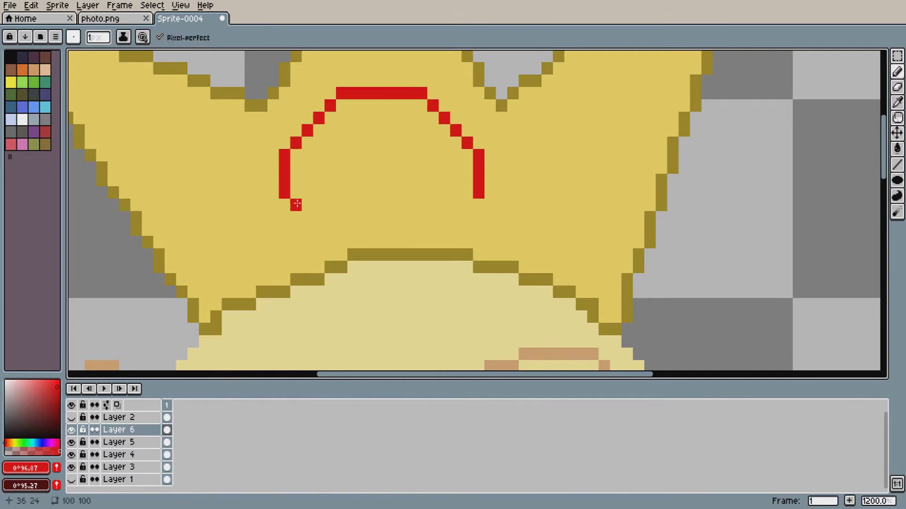
key(ctrl+z)
key(ctrl+z)
key(ctrl+z)
key(ctrl+z)
key(ctrl+z)
key(ctrl+z)
key(ctrl+z)
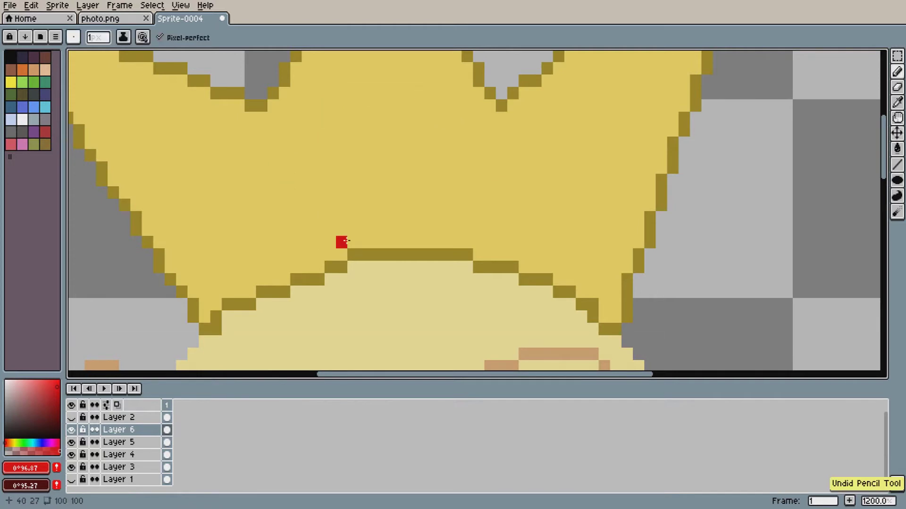
Add a new layer above Layer 6, try a wide red gem outline on it, and undo the outline back to its first pixel
key(shift+n)
mouse_move(308, 119)
mouse_down()
mouse_move(431, 122)
mouse_move(449, 136)
mouse_up()
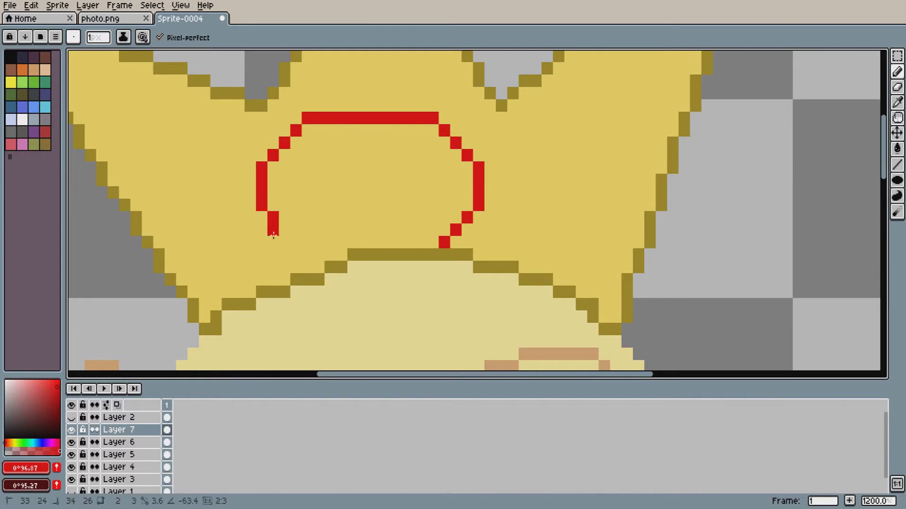
drag(297, 239, 435, 241)
key(ctrl+z)
key(ctrl+z)
key(ctrl+z)
key(ctrl+z)
key(ctrl+z)
key(ctrl+z)
key(ctrl+z)
key(ctrl+z)
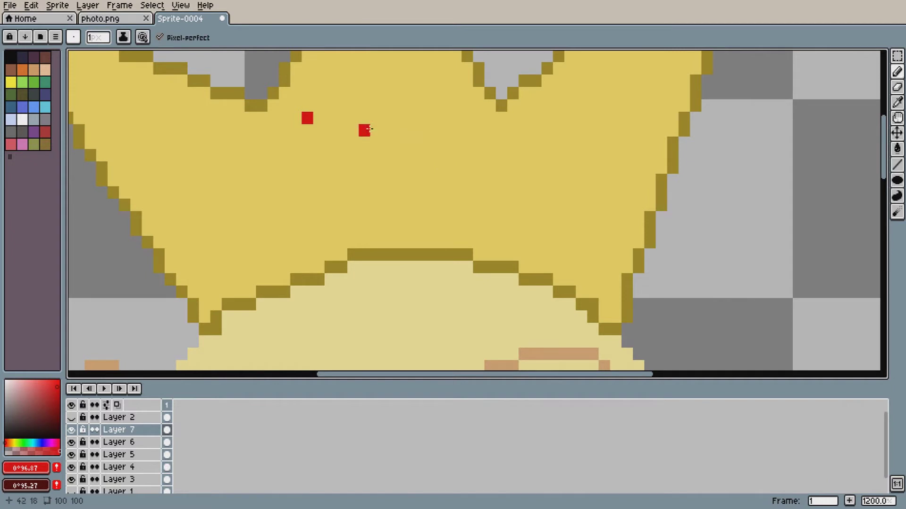
Outline an octagonal gem about 14 by 10 px on Layer 7 and fill it with bright red
shift+click(387, 121)
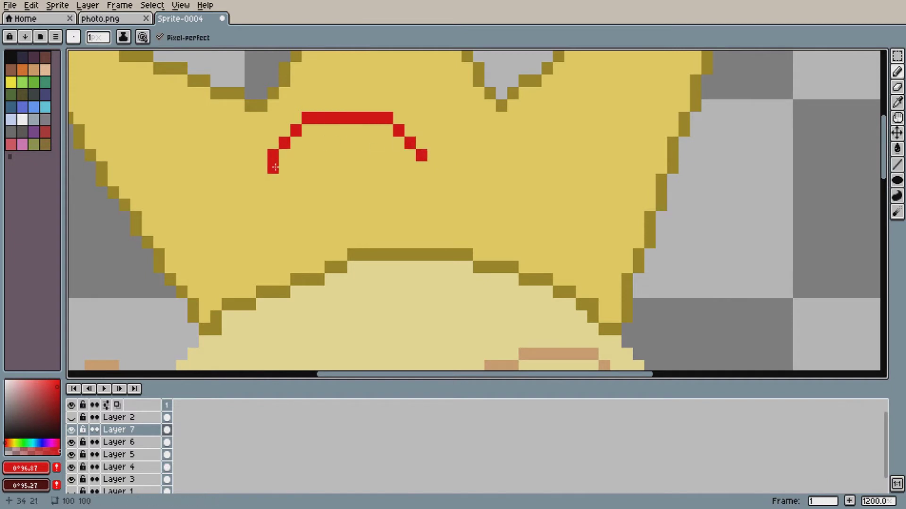
drag(421, 156, 426, 172)
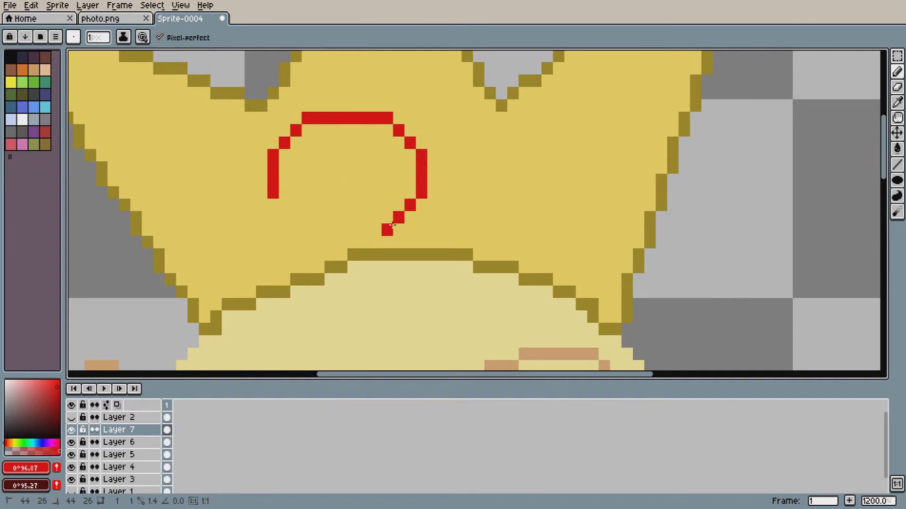
drag(307, 229, 369, 229)
key(g)
click(376, 168)
Move the octagonal gem to the centre of the crown and compare it with photo.png
key(v)
drag(360, 169, 396, 150)
key(ctrl+t)
mouse_move(294, 220)
mouse_down()
mouse_move(299, 230)
mouse_move(295, 222)
mouse_up()
drag(350, 181, 354, 187)
key(ctrl+d)
scroll(414, 179, down, 1)
scroll(419, 172, down, 1)
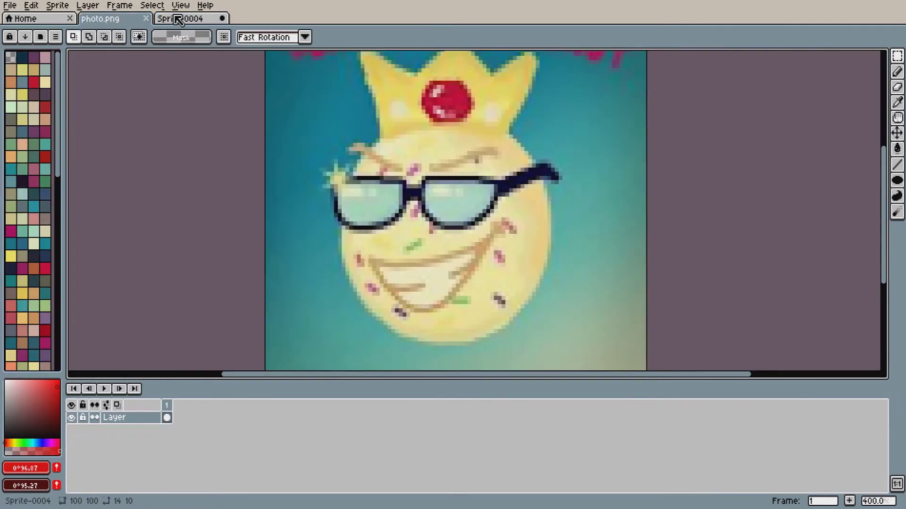
scroll(348, 145, up, 4)
key(b)
mouse_move(375, 152)
mouse_down()
mouse_move(480, 162)
mouse_move(515, 187)
mouse_move(528, 201)
mouse_move(527, 242)
mouse_move(496, 282)
mouse_up()
mouse_move(351, 179)
mouse_down()
mouse_move(331, 236)
mouse_move(357, 282)
mouse_move(387, 300)
mouse_move(468, 306)
mouse_up()
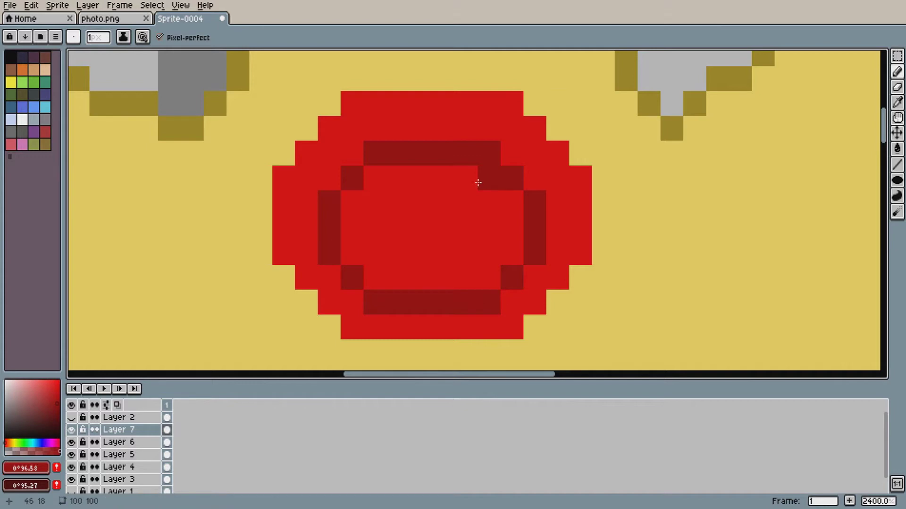
key(ctrl+z)
key(ctrl+z)
key(ctrl+z)
key(ctrl+z)
key(ctrl+z)
Add a new layer above Layer 7, try a dark red inner ring in the gem, compare it with photo.png and undo the ring
key(shift+n)
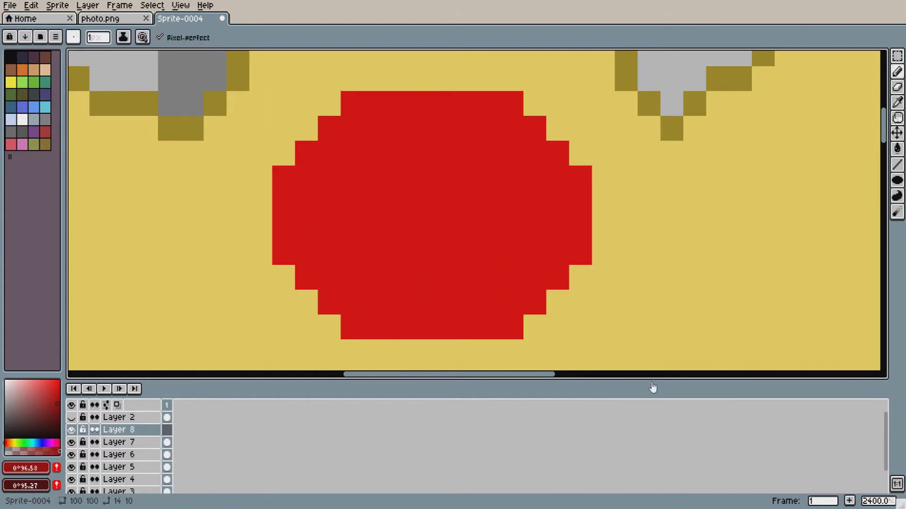
drag(367, 144, 461, 153)
mouse_move(521, 249)
mouse_down()
mouse_move(480, 293)
mouse_move(404, 300)
mouse_up()
drag(339, 197, 337, 259)
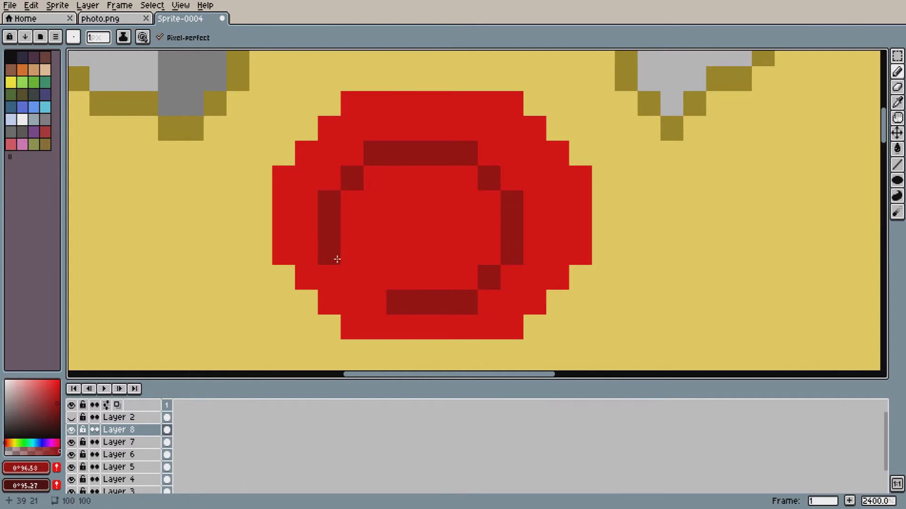
key(v)
mouse_move(429, 155)
mouse_down()
mouse_move(444, 139)
mouse_move(444, 151)
mouse_move(435, 137)
mouse_up()
scroll(446, 145, down, 2)
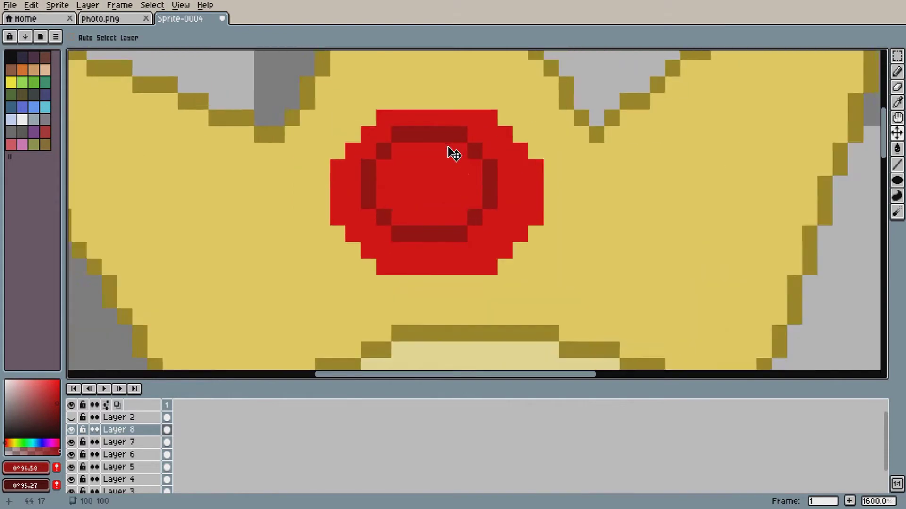
click(133, 21)
click(187, 19)
scroll(415, 135, up, 8)
key(ctrl+z)
key(ctrl+z)
key(ctrl+z)
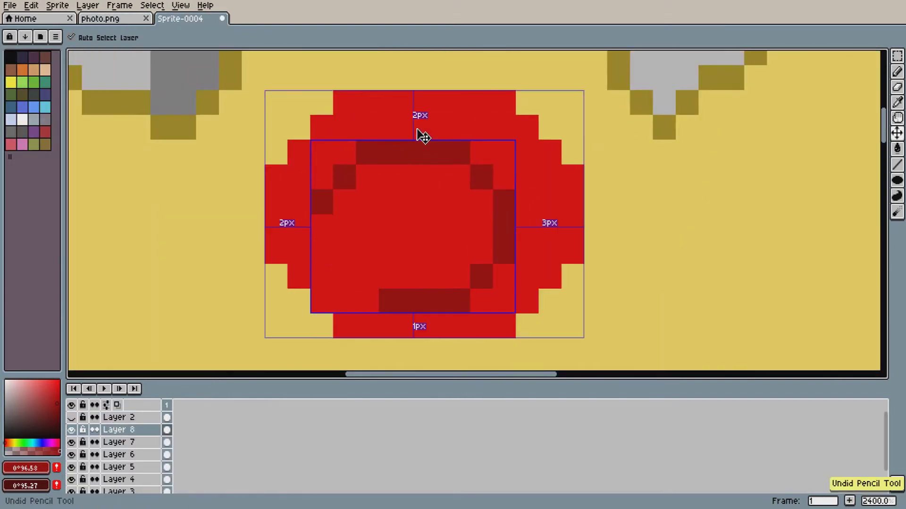
key(ctrl+z)
key(b)
mouse_move(390, 103)
mouse_down()
mouse_move(476, 109)
mouse_move(525, 155)
mouse_move(540, 173)
mouse_move(530, 284)
mouse_move(503, 302)
mouse_move(354, 303)
mouse_move(319, 288)
mouse_move(302, 179)
mouse_up()
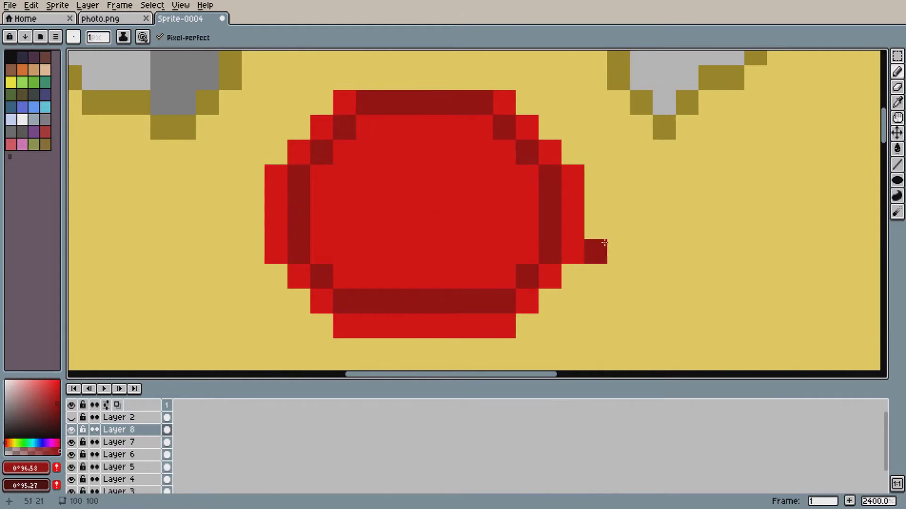
key(ctrl+z)
key(ctrl+z)
click(348, 105)
shift+click(504, 104)
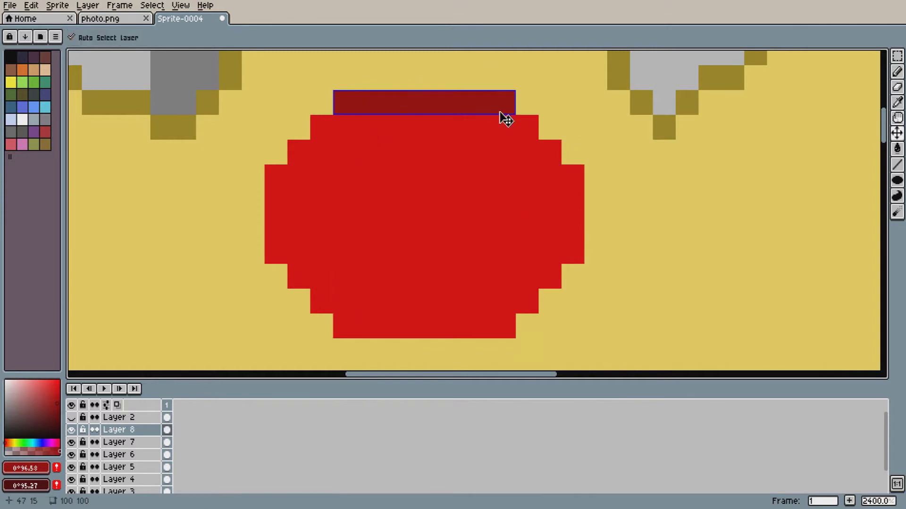
key(ctrl+z)
key(ctrl+z)
Try a dark red inner ring with diagonal facet lines at its corners on Layer 8, and undo its strokes
drag(357, 143, 460, 141)
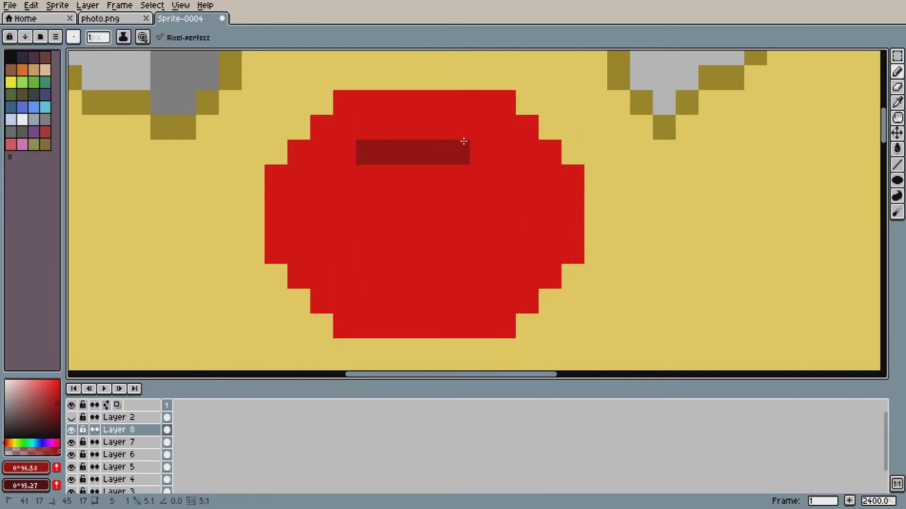
drag(525, 219, 528, 257)
drag(368, 179, 331, 216)
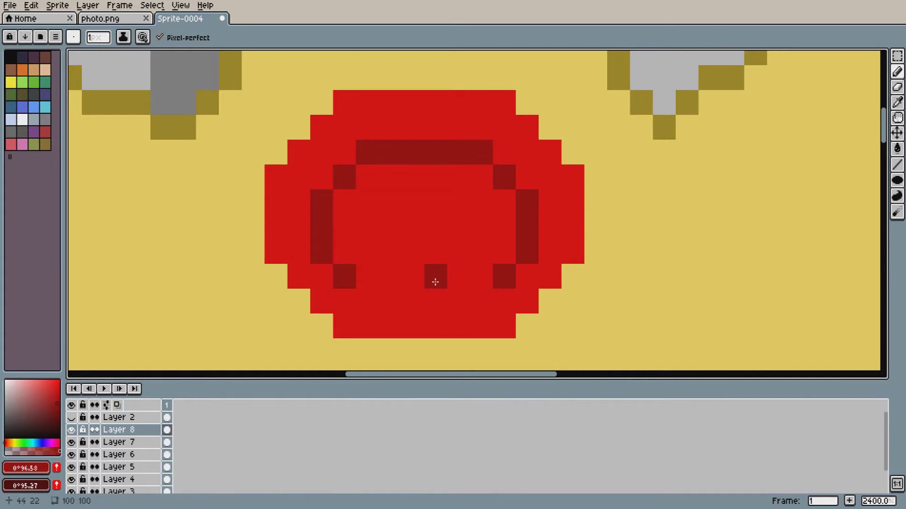
drag(478, 297, 391, 290)
drag(504, 152, 530, 131)
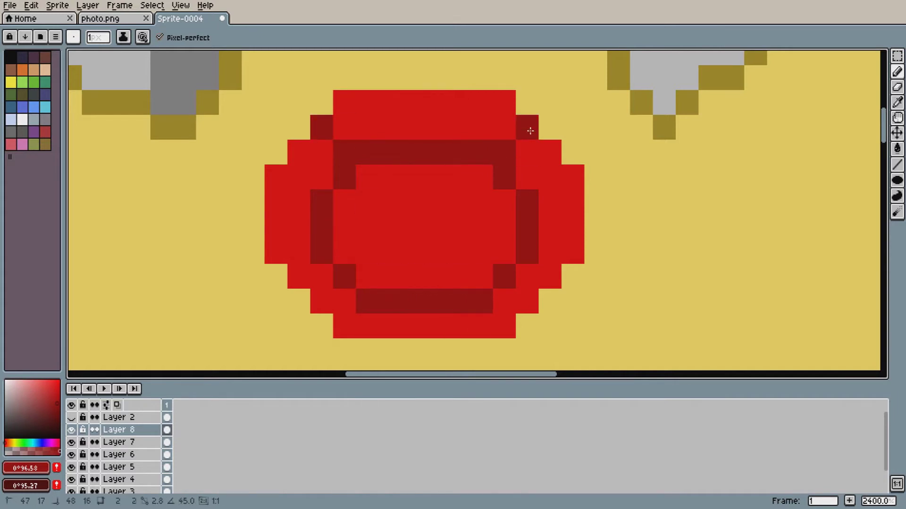
drag(501, 304, 518, 321)
drag(346, 302, 327, 322)
scroll(478, 235, down, 4)
scroll(514, 208, up, 5)
drag(435, 209, 419, 187)
scroll(417, 189, down, 3)
scroll(361, 250, up, 2)
key(ctrl+z)
key(ctrl+z)
key(ctrl+z)
key(ctrl+z)
key(ctrl+z)
key(ctrl+z)
key(ctrl+z)
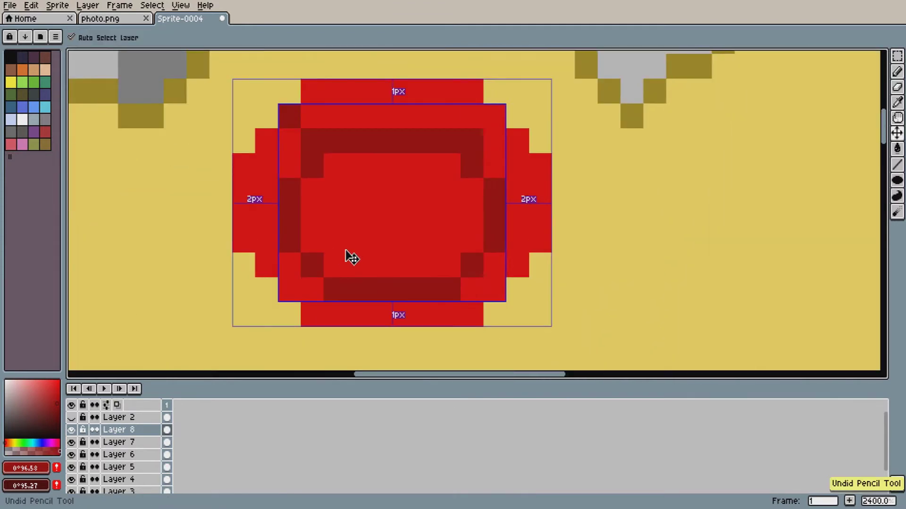
Compare the gem with photo.png, sample its red #df0808 on Layer 7 and erase the whole octagonal gem
click(120, 22)
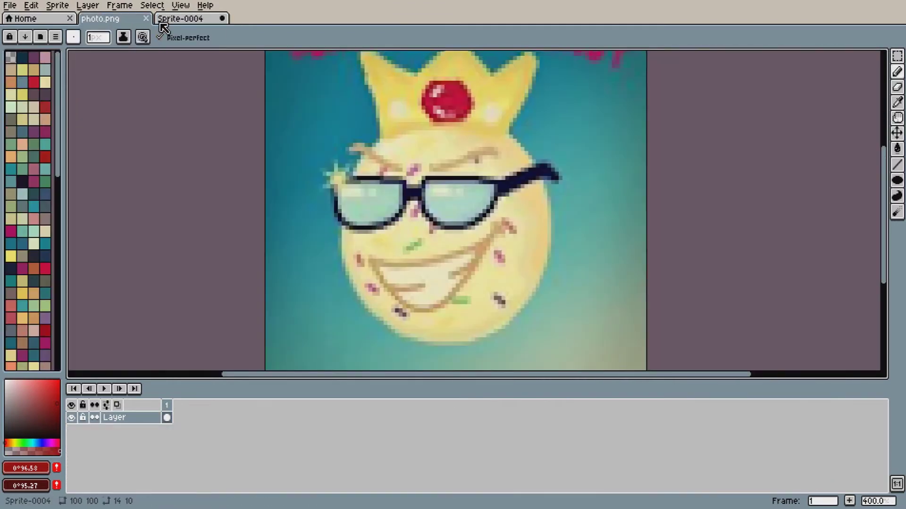
click(176, 24)
click(114, 19)
click(179, 21)
click(73, 443)
scroll(293, 250, down, 1)
alt+click(326, 236)
key(e)
mouse_move(347, 118)
mouse_down()
mouse_move(385, 150)
mouse_move(411, 302)
mouse_up()
Outline a wider hexagonal gem with pointed sides on Layer 7 using straight 1 px red lines
key(b)
click(302, 162)
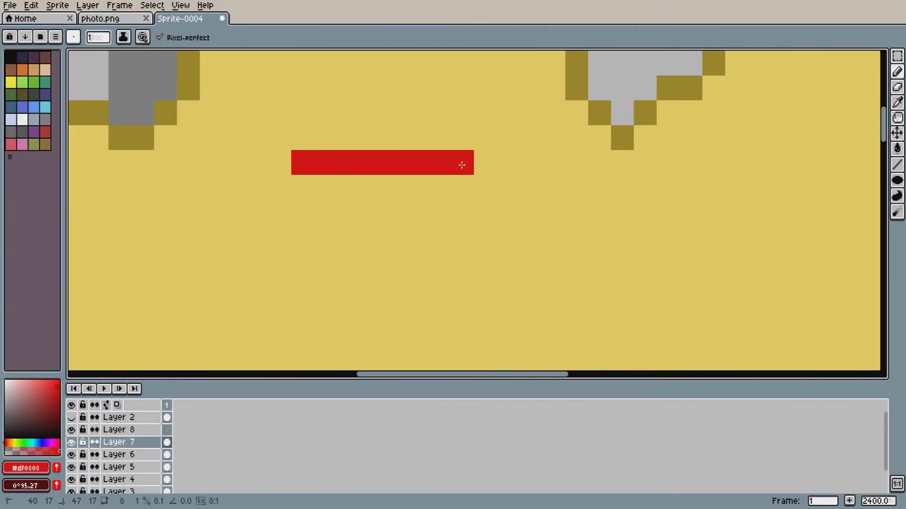
mouse_move(370, 162)
mouse_down()
mouse_move(326, 167)
mouse_move(487, 164)
mouse_move(278, 197)
mouse_move(209, 260)
mouse_up()
drag(884, 138, 884, 144)
mouse_move(508, 117)
mouse_down()
mouse_move(559, 196)
mouse_move(594, 206)
mouse_up()
drag(572, 248, 502, 312)
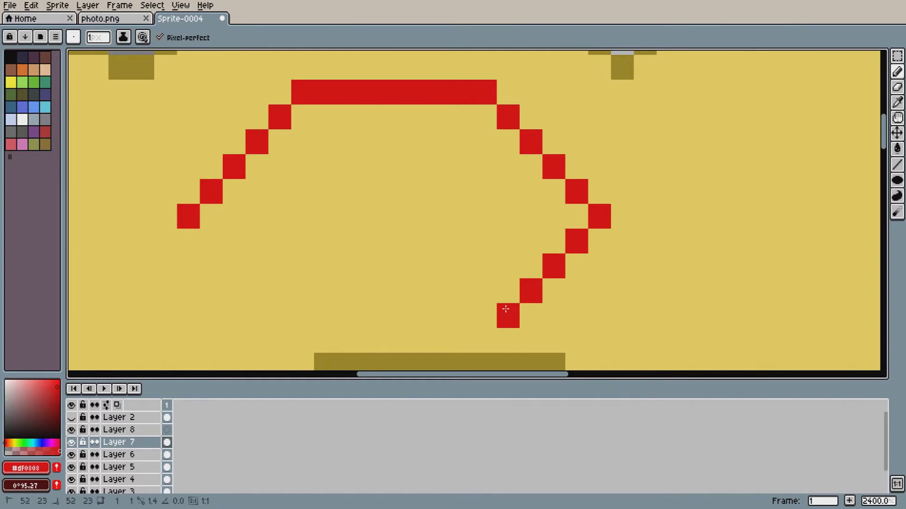
click(211, 242)
click(281, 313)
drag(302, 319, 483, 314)
Fill the hexagonal gem with red and nudge it up slightly on the crown
scroll(509, 264, down, 2)
scroll(330, 223, down, 2)
key(g)
click(366, 224)
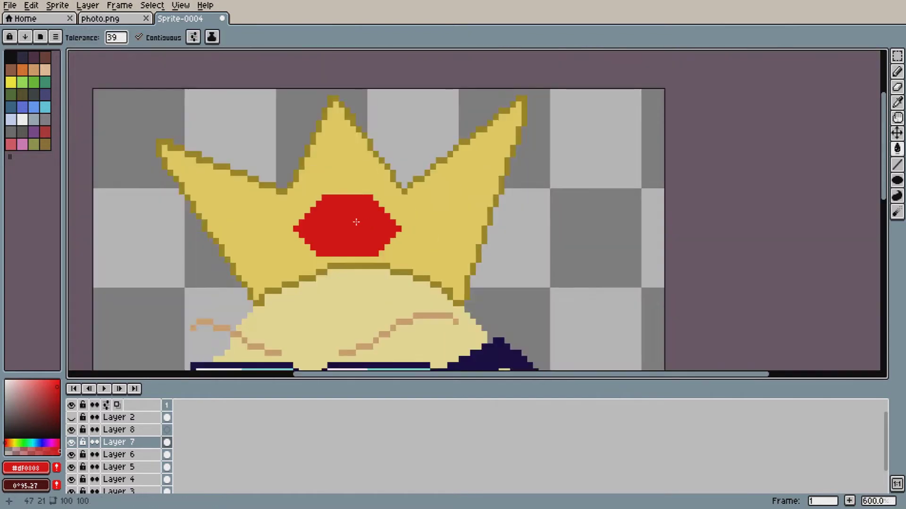
scroll(366, 226, up, 3)
key(v)
drag(408, 228, 407, 208)
Extend the gem's lower half downward with red pixels, keeping stepped diagonal sides and a flat bottom edge
key(b)
click(360, 297)
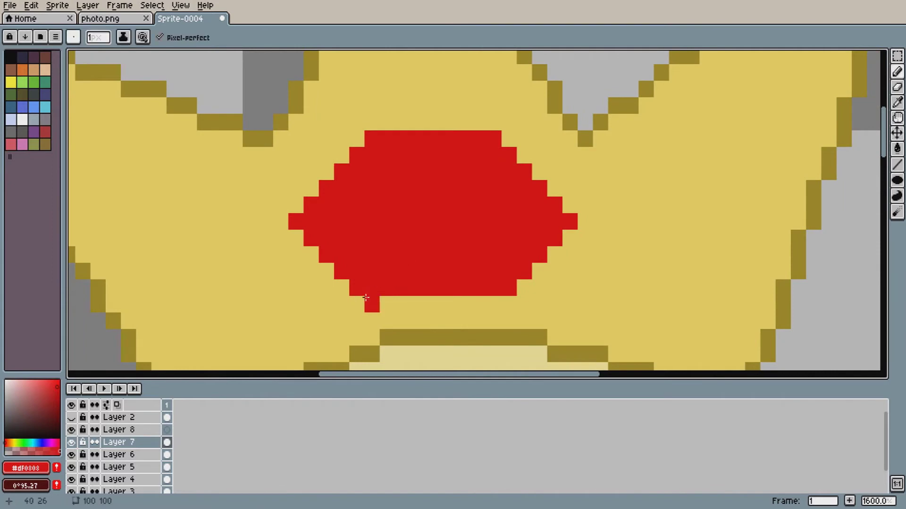
scroll(364, 298, up, 2)
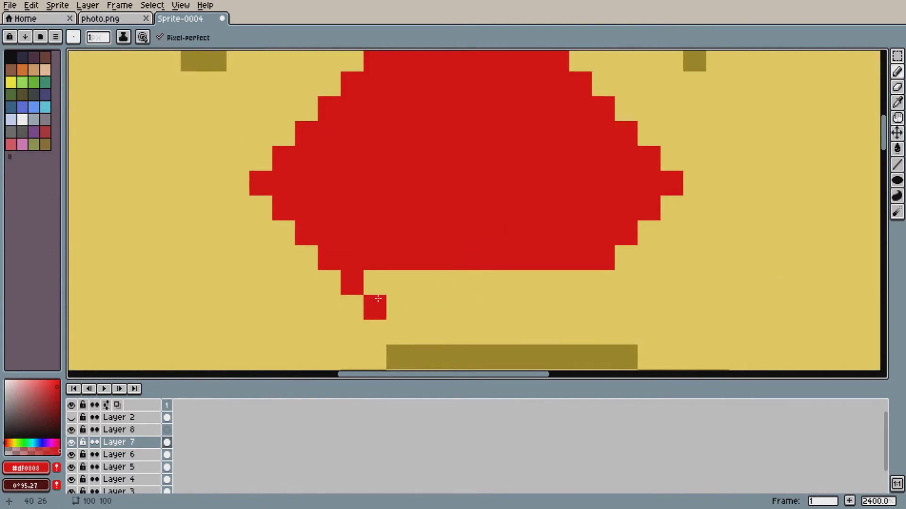
shift+click(581, 306)
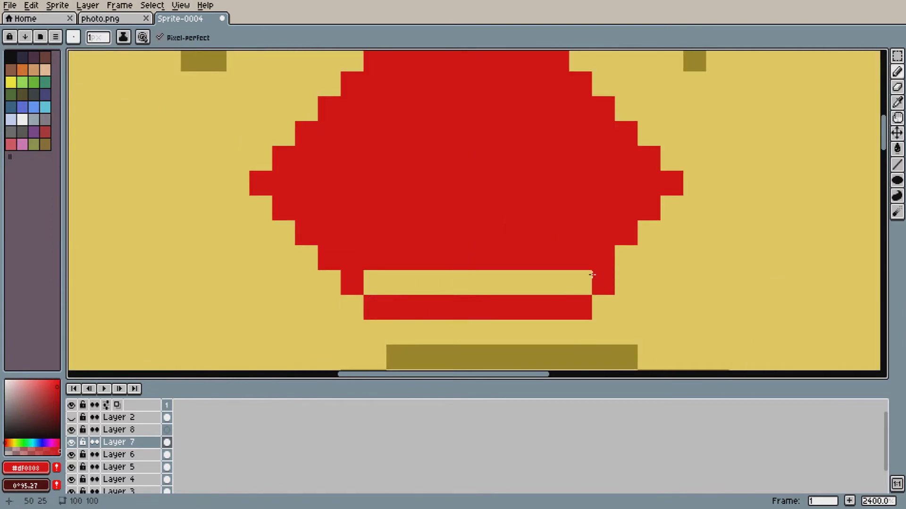
drag(631, 259, 671, 208)
mouse_move(321, 222)
mouse_down()
mouse_move(346, 300)
mouse_move(376, 282)
mouse_move(582, 283)
mouse_up()
drag(383, 322, 556, 321)
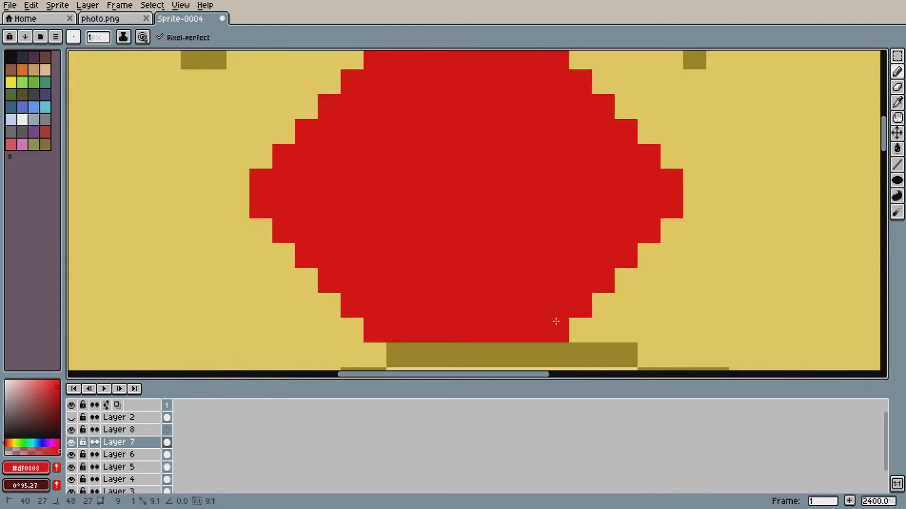
Move the enlarged gem up so it sits just above the crown's lower edge
scroll(518, 255, down, 2)
scroll(506, 241, up, 1)
key(v)
drag(506, 240, 501, 215)
scroll(502, 215, down, 1)
scroll(502, 216, up, 1)
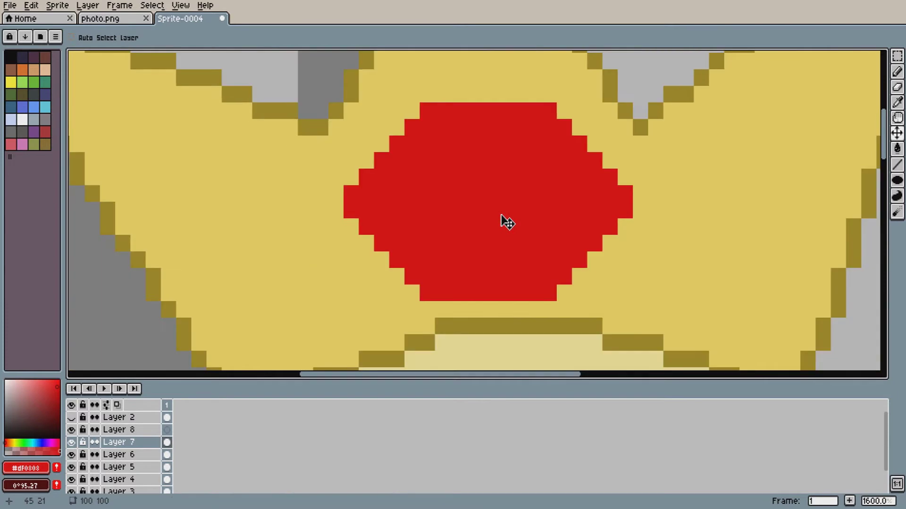
Sample the dark crimson of the crown's gem from photo.png and return to Sprite-0004
click(101, 19)
scroll(448, 96, up, 3)
key(i)
click(405, 107)
click(189, 18)
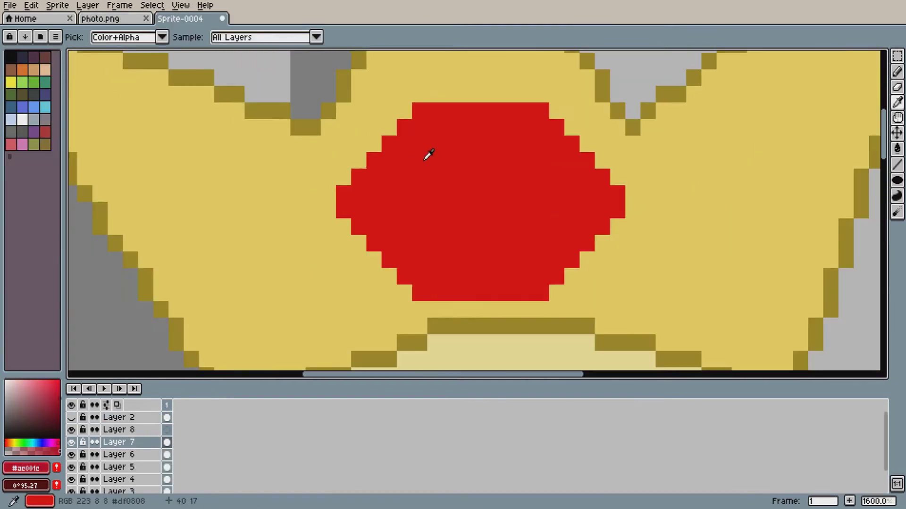
key(b)
click(430, 137)
mouse_move(431, 137)
mouse_down()
mouse_move(581, 201)
mouse_move(535, 267)
mouse_move(426, 270)
mouse_move(384, 216)
mouse_up()
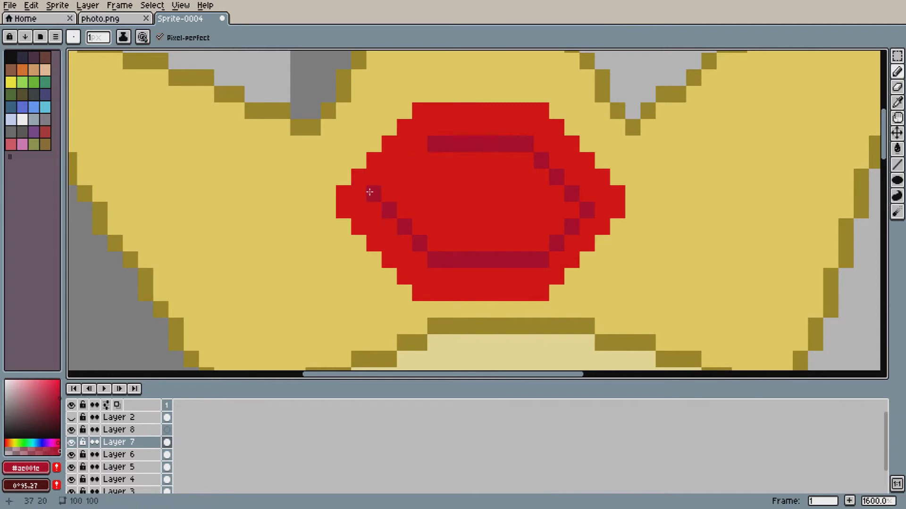
scroll(424, 149, up, 2)
key(ctrl+z)
key(ctrl+z)
key(ctrl+z)
key(ctrl+z)
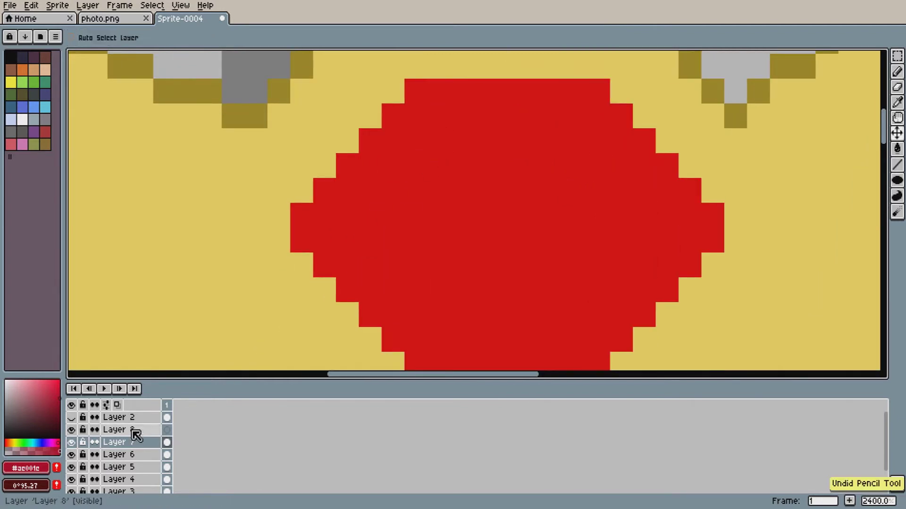
On Layer 8, outline an inner hexagonal facet in dark crimson inside the red gem
click(123, 429)
mouse_move(420, 154)
mouse_down()
mouse_move(647, 219)
mouse_move(635, 270)
mouse_move(588, 316)
mouse_move(416, 319)
mouse_move(397, 177)
mouse_up()
key(ctrl+z)
drag(344, 238, 395, 182)
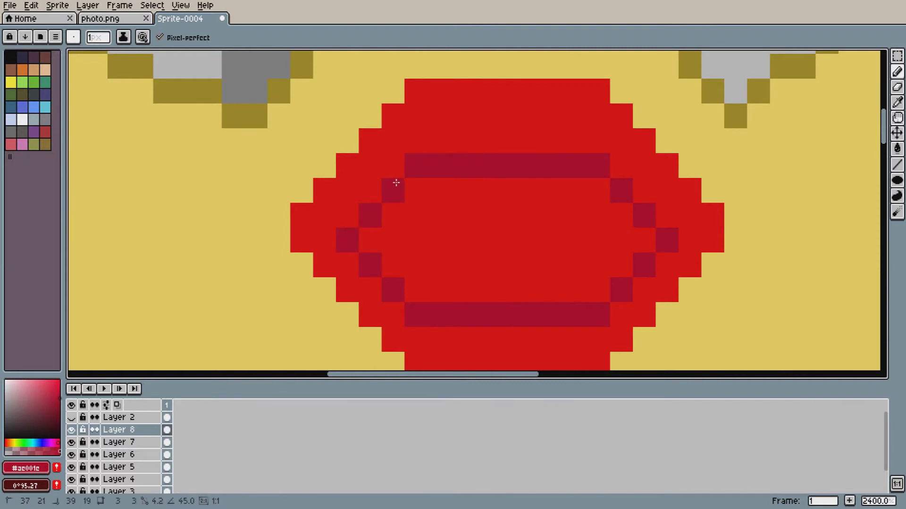
scroll(581, 236, down, 2)
scroll(601, 236, up, 1)
drag(486, 183, 495, 149)
key(ctrl+z)
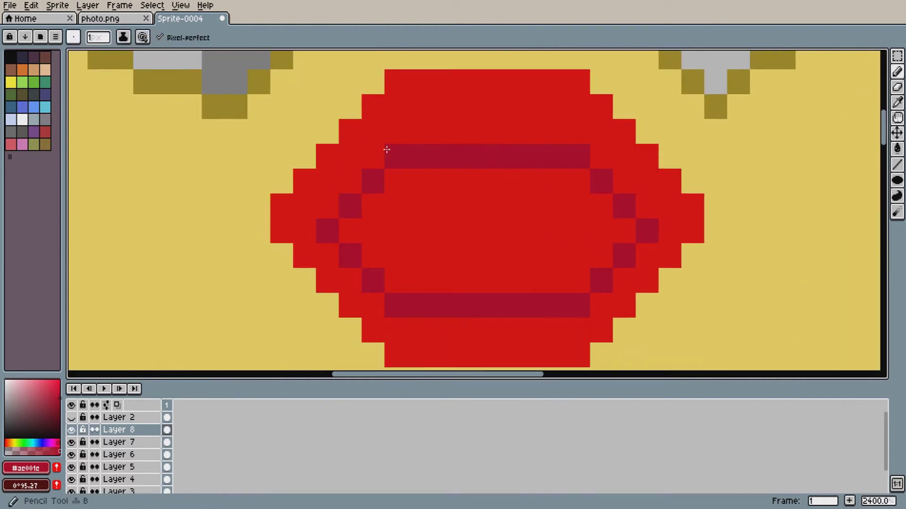
Extend dark crimson diagonals from the inner hexagon's upper corners to the gem's edge, comparing with the gem in photo.png
drag(375, 155, 351, 134)
click(112, 19)
scroll(496, 76, down, 1)
scroll(533, 76, up, 1)
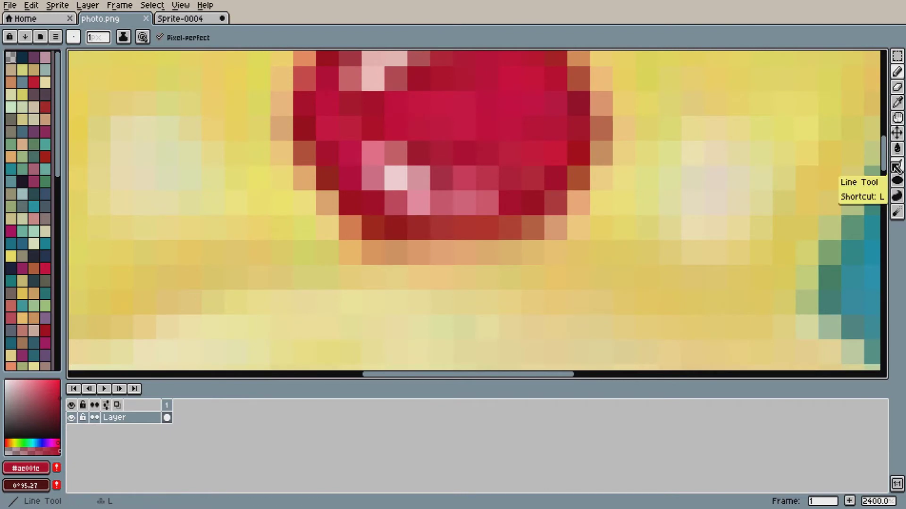
drag(883, 160, 883, 145)
scroll(680, 136, down, 3)
scroll(795, 161, up, 2)
click(194, 22)
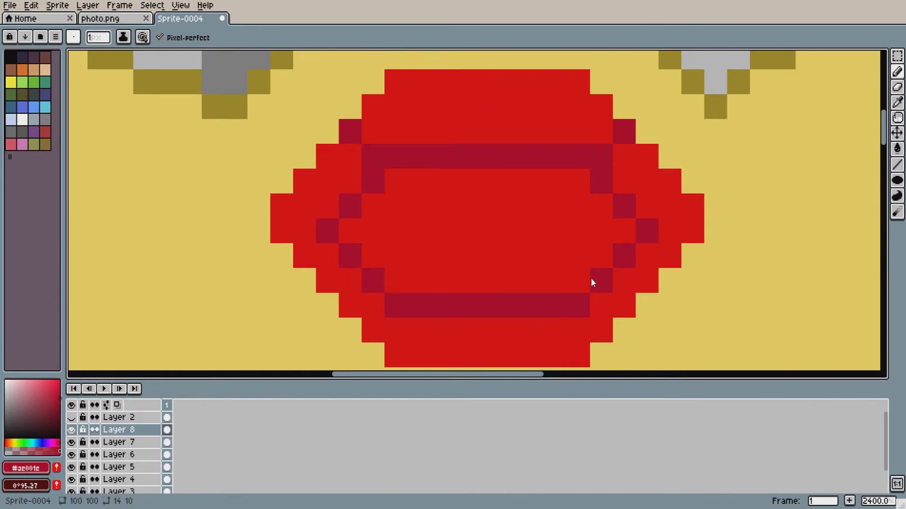
Undo the crimson inner hexagon and its corner diagonals so the gem is plain red
scroll(588, 241, down, 2)
scroll(593, 241, up, 1)
key(ctrl+z)
key(ctrl+z)
key(ctrl+z)
key(ctrl+z)
key(ctrl+z)
key(ctrl+z)
key(ctrl+z)
key(ctrl+z)
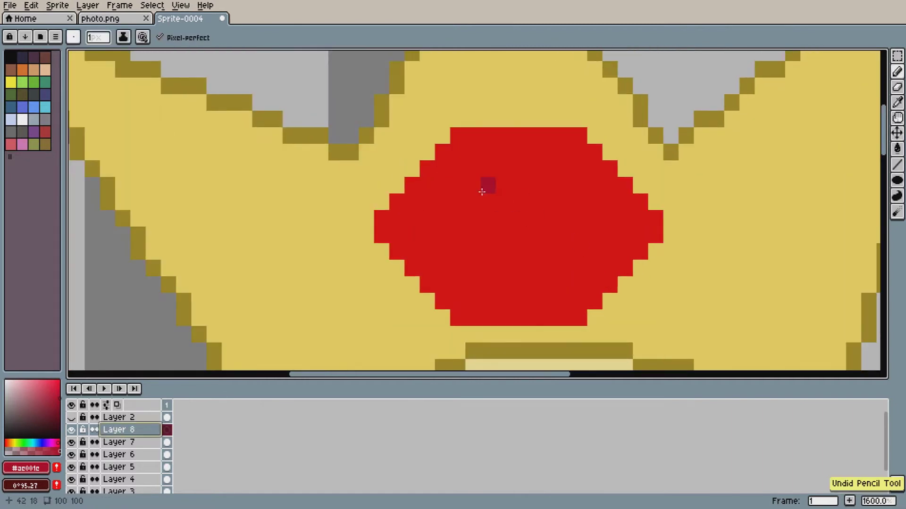
Outline a smaller dark crimson hexagon inside the gem and shift it one pixel to the right
click(473, 185)
shift+click(549, 186)
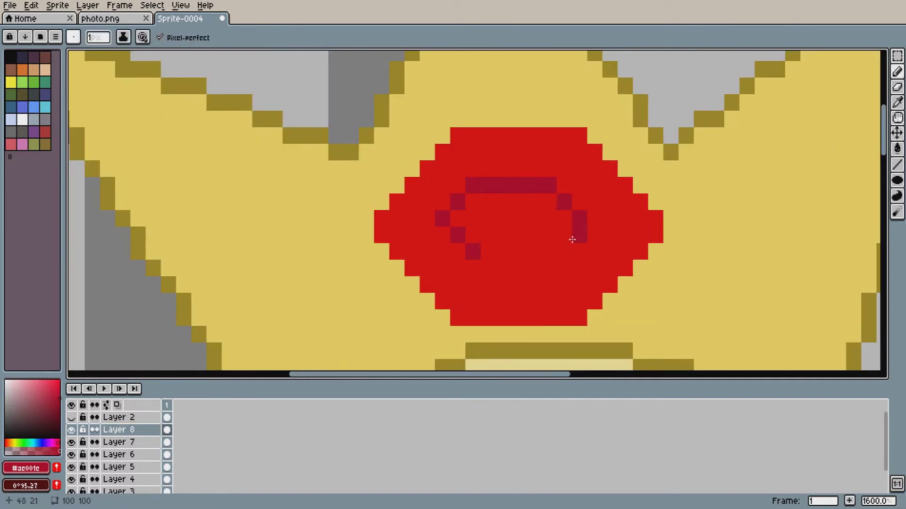
drag(572, 239, 492, 250)
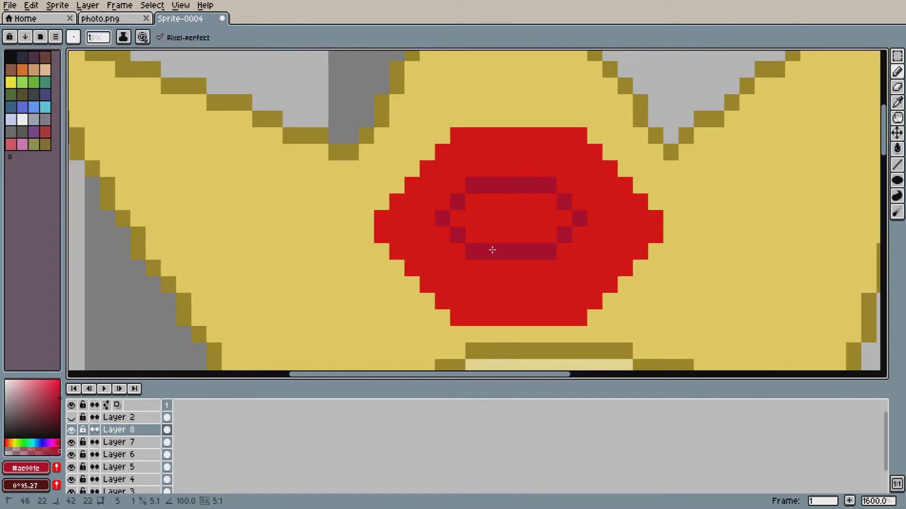
key(e)
click(450, 178)
scroll(534, 191, up, 1)
key(v)
drag(477, 191, 499, 191)
Draw crimson diagonals linking the small hexagon's corners to the gem's stepped outer edge
key(b)
drag(442, 182, 395, 139)
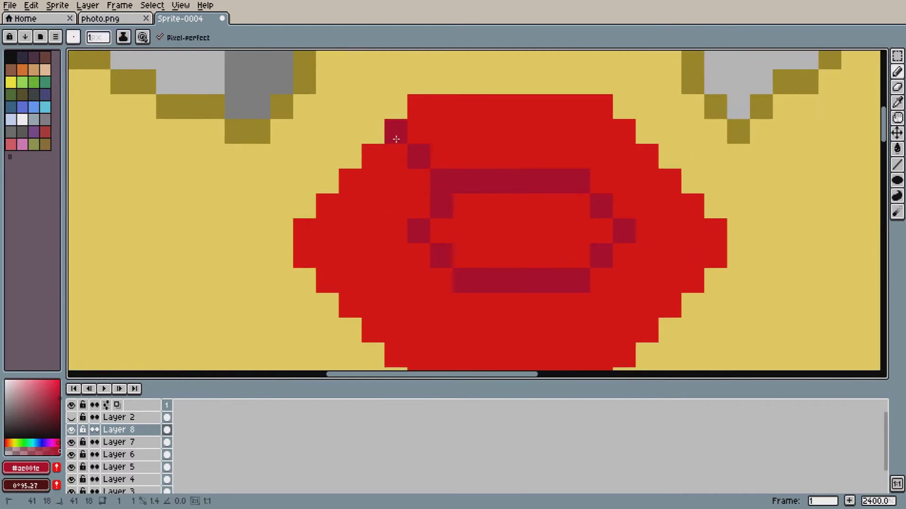
click(601, 181)
drag(623, 156, 625, 135)
key(ctrl+z)
key(ctrl+z)
click(602, 183)
key(ctrl+z)
drag(609, 276, 646, 330)
drag(443, 281, 382, 338)
shift+click(388, 339)
Undo the crimson diagonals running from the small hexagon's corners
scroll(389, 339, down, 1)
scroll(646, 311, up, 1)
scroll(602, 299, down, 1)
scroll(514, 283, up, 1)
key(ctrl+z)
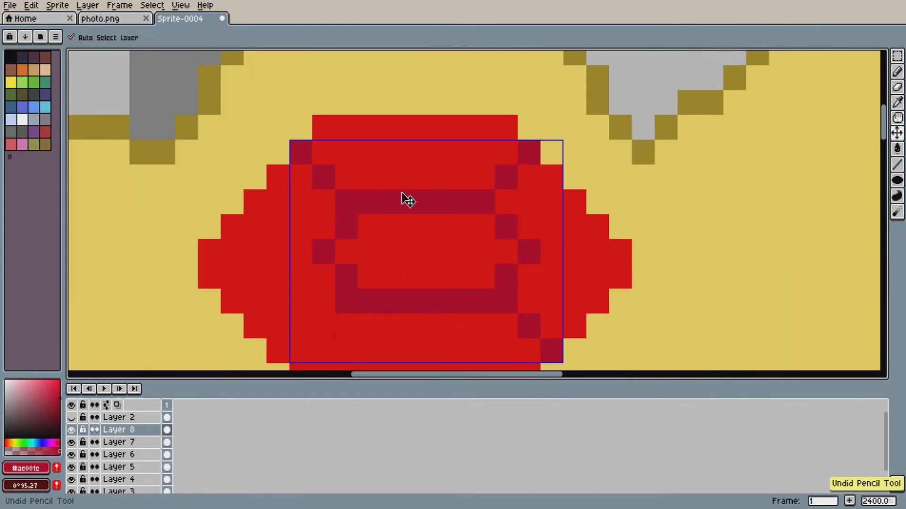
key(ctrl+z)
key(ctrl+z)
key(ctrl+z)
key(ctrl+z)
key(ctrl+z)
Move the small hexagon one pixel left and down, and undo the whole hexagon after checking photo.png
key(v)
drag(401, 202, 376, 225)
click(112, 18)
click(181, 19)
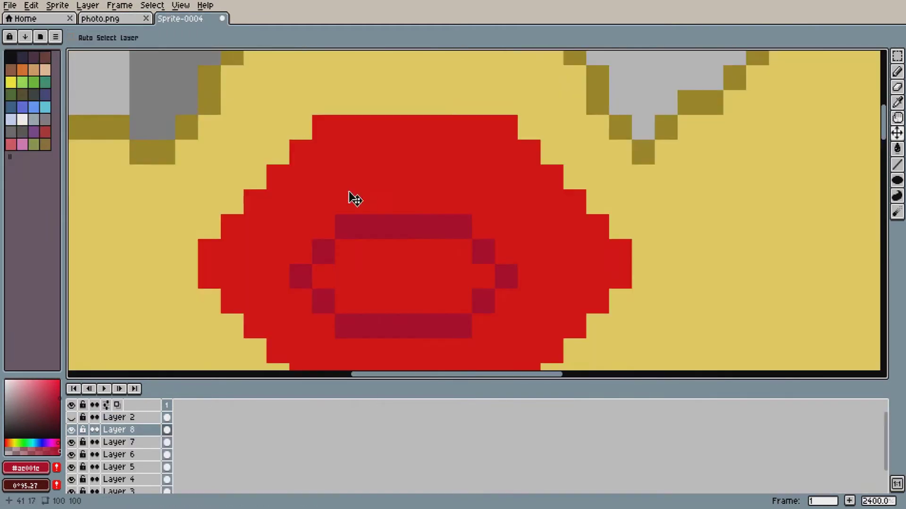
key(ctrl+z)
key(ctrl+z)
key(ctrl+z)
key(ctrl+z)
Draw two parallel dark crimson diagonals from the gem's upper-left edge toward its centre
key(b)
drag(324, 127, 397, 255)
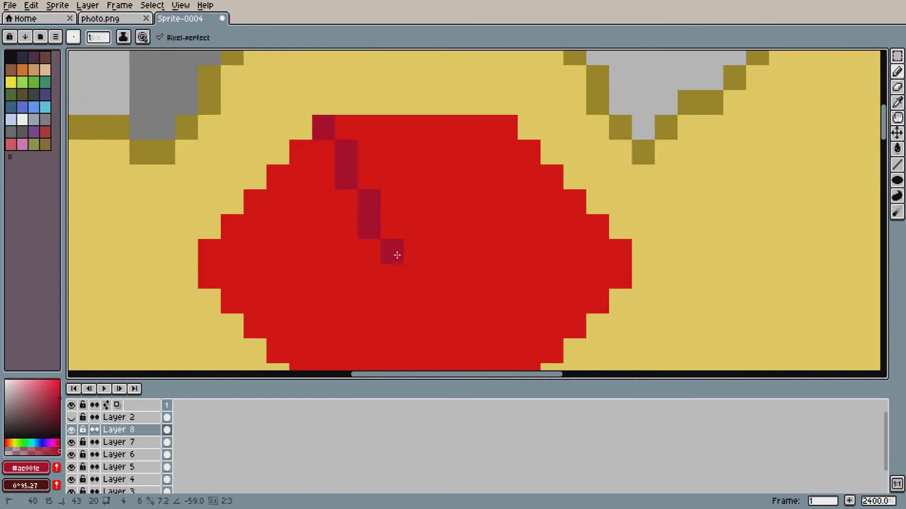
shift+click(437, 252)
shift+click(255, 203)
key(ctrl+z)
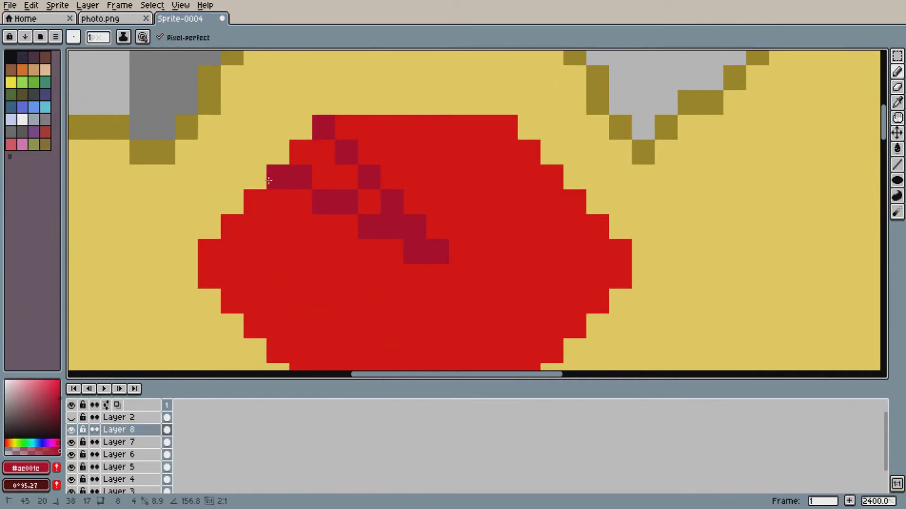
drag(268, 180, 294, 208)
key(ctrl+z)
click(353, 244)
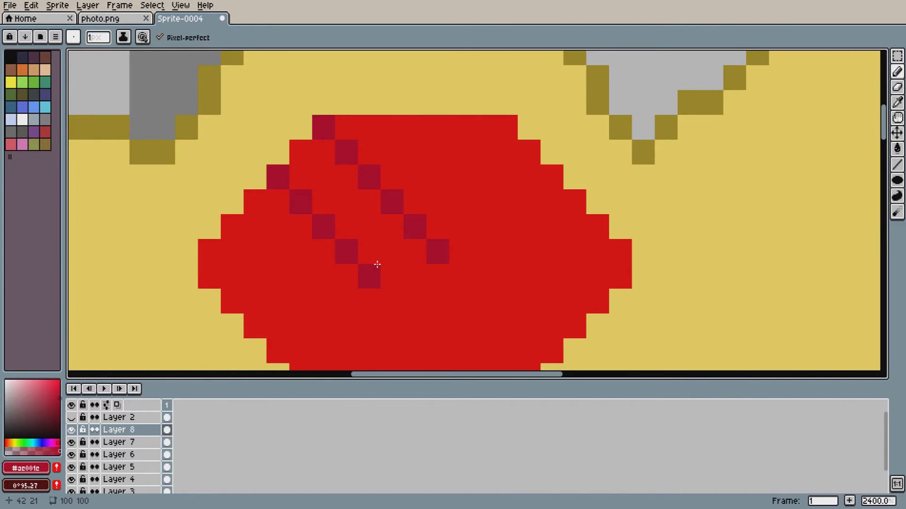
click(376, 265)
Undo the two parallel crimson diagonals on the gem
key(ctrl+z)
key(ctrl+z)
key(ctrl+z)
key(ctrl+z)
key(ctrl+z)
key(ctrl+z)
Draw a one-pixel dark crimson diagonal from the gem's upper-right corner down to its centre
drag(510, 131, 438, 208)
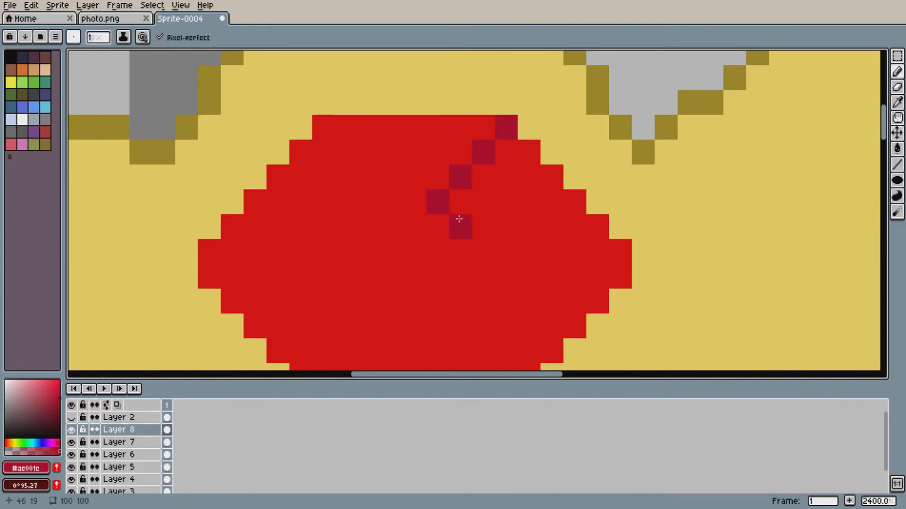
drag(551, 178, 445, 235)
key(ctrl+z)
key(ctrl+z)
click(415, 250)
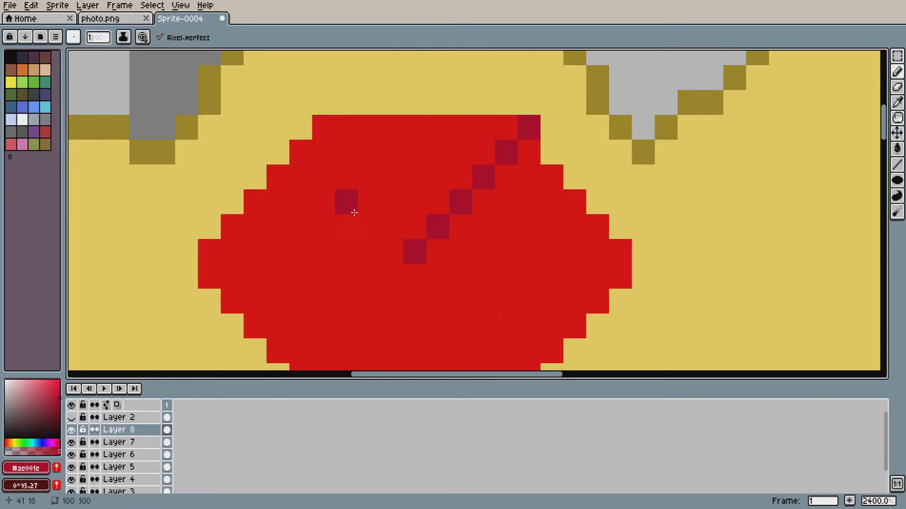
Add further crimson diagonals from the gem's centre to its other corners, forming an X, and erase stray end pixels
click(399, 268)
shift+click(278, 370)
click(439, 250)
shift+click(386, 189)
key(ctrl+z)
click(384, 191)
key(e)
drag(279, 342, 302, 322)
click(548, 309)
key(b)
click(305, 313)
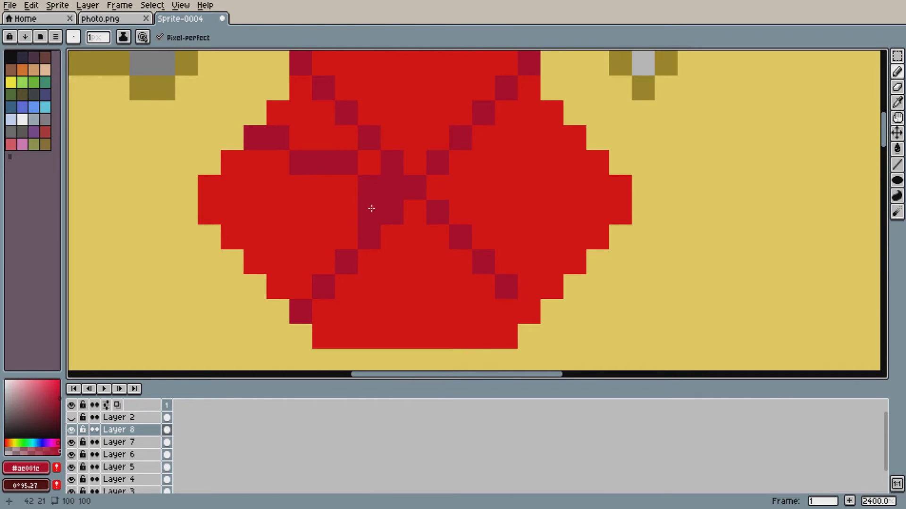
Undo all the crossing crimson facet lines on the gem
shift+click(256, 257)
key(ctrl+z)
key(ctrl+z)
key(ctrl+z)
key(ctrl+z)
key(ctrl+z)
key(ctrl+z)
key(ctrl+z)
key(ctrl+z)
key(ctrl+z)
key(ctrl+z)
key(ctrl+z)
key(ctrl+z)
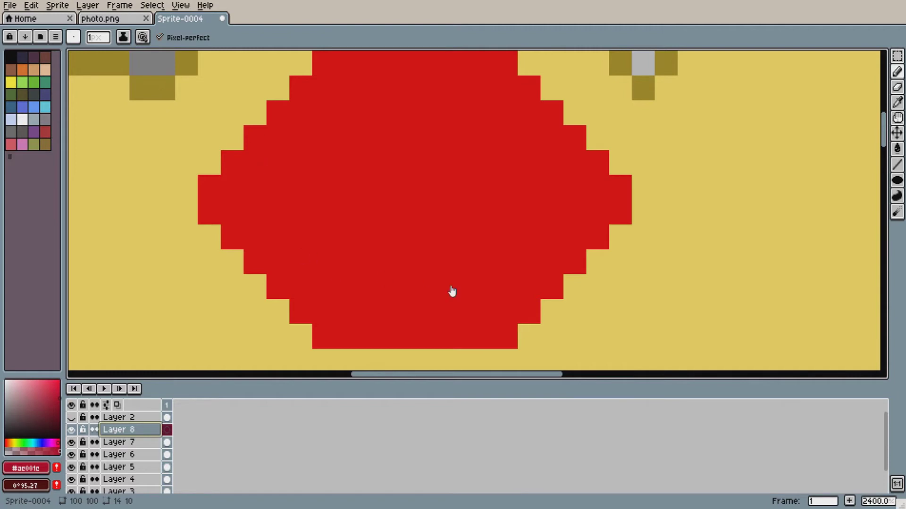
Outline the gem's top edge, upper-left stepped side and left tip with one-pixel black on Layer 8
drag(884, 140, 883, 134)
drag(52, 428, 51, 439)
drag(323, 115, 506, 116)
click(301, 141)
shift+click(210, 239)
shift+click(212, 255)
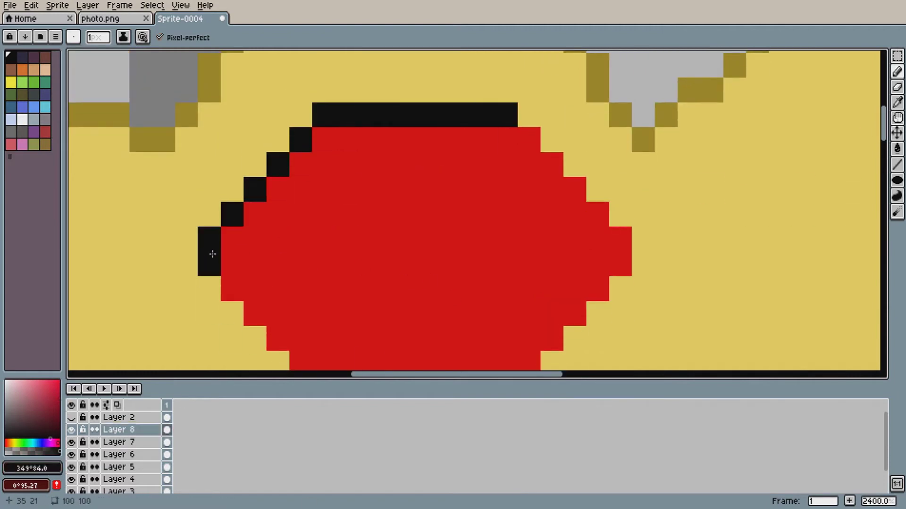
Continue the black outline around the gem's lower-left side, bottom edge and entire right side
scroll(283, 328, down, 2)
shift+click(323, 332)
shift+click(506, 338)
shift+click(596, 238)
shift+click(618, 188)
shift+click(528, 88)
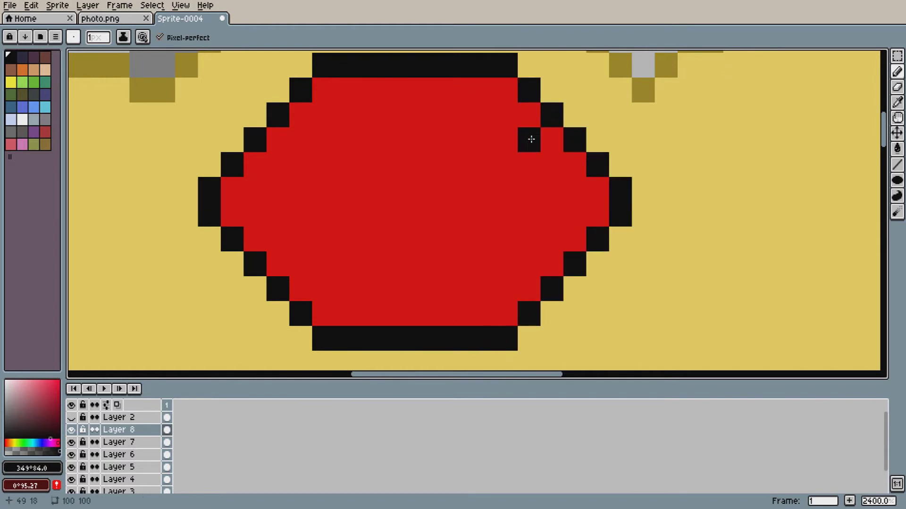
Sample the gem's red, darken it, and outline a centred inner hexagon inside the black-edged gem
click(60, 406)
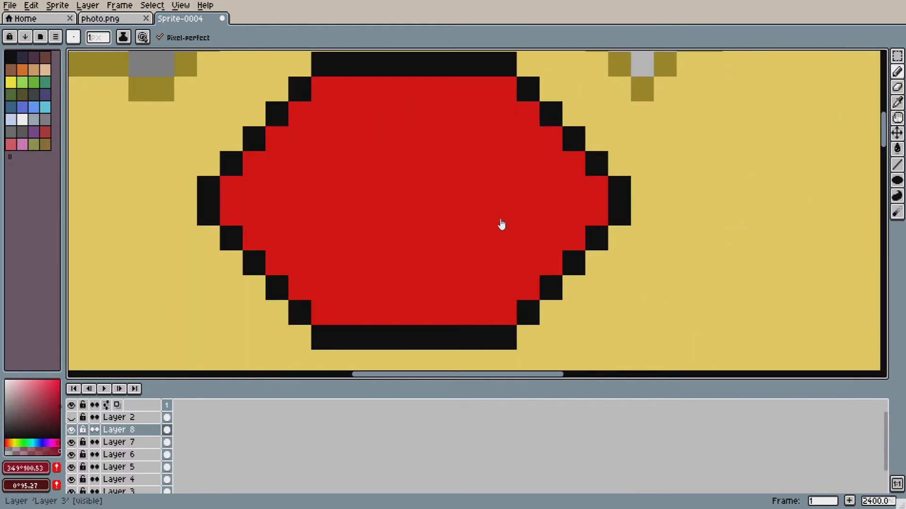
alt+click(348, 120)
click(59, 400)
mouse_move(394, 137)
mouse_down()
mouse_move(437, 147)
mouse_move(492, 189)
mouse_move(493, 172)
mouse_move(524, 211)
mouse_up()
drag(345, 163, 300, 212)
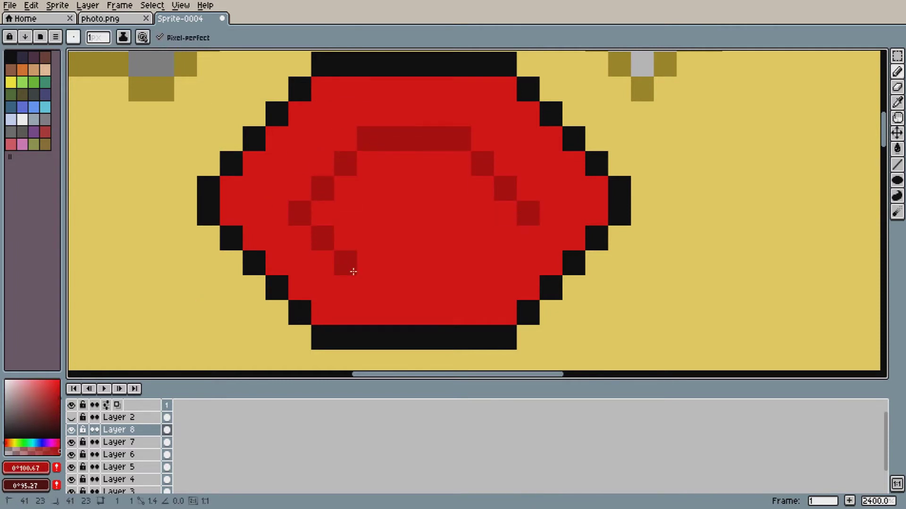
drag(482, 264, 368, 267)
key(ctrl+z)
click(368, 287)
drag(459, 287, 391, 285)
scroll(432, 252, down, 3)
scroll(448, 279, up, 3)
scroll(351, 219, down, 1)
key(g)
click(361, 170)
scroll(376, 165, down, 3)
key(ctrl+z)
Sample the gem's red, lighten it for the pencil, and check the gem's highlights in photo.png
scroll(380, 176, up, 4)
click(129, 19)
click(170, 21)
drag(883, 145, 884, 133)
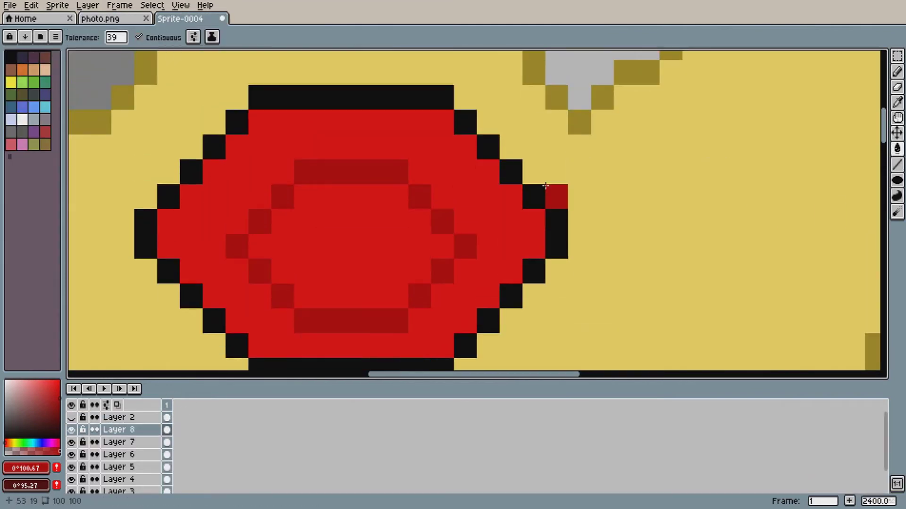
alt+click(507, 212)
key(b)
click(108, 18)
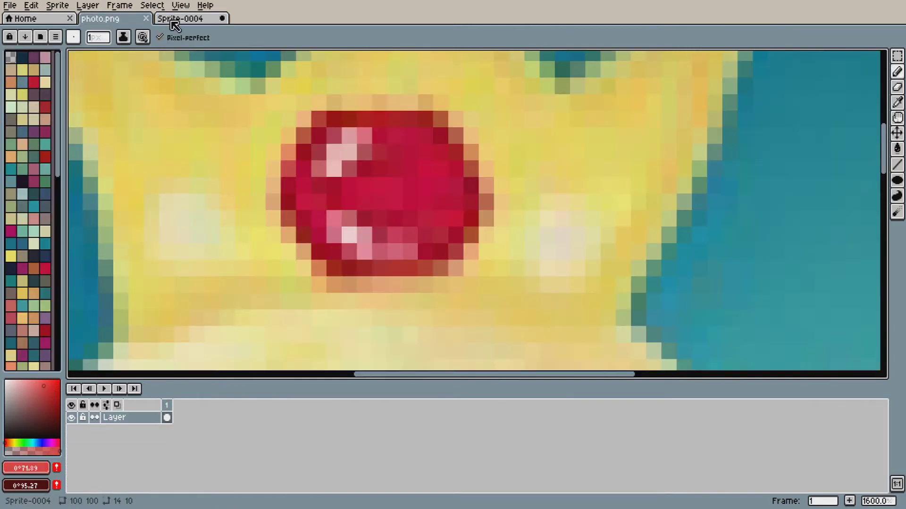
Try light red and white highlight pixels on the lower-left corner of the crown's gem in Sprite-0004
click(172, 23)
drag(255, 297, 281, 319)
drag(238, 320, 238, 298)
click(258, 323)
drag(21, 400, 5, 379)
drag(252, 332, 257, 345)
click(281, 345)
Recheck photo.png and try matching light red and white highlight pixels on the gem's upper-left corner
click(110, 19)
click(166, 21)
drag(281, 137, 239, 150)
drag(267, 171, 281, 172)
click(239, 171)
alt+click(260, 297)
drag(262, 128, 263, 145)
drag(282, 146, 283, 125)
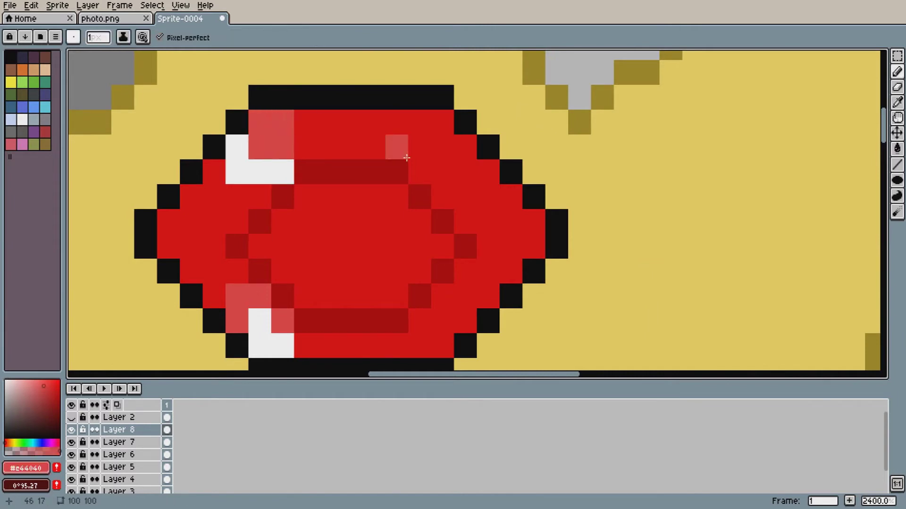
scroll(189, 94, down, 1)
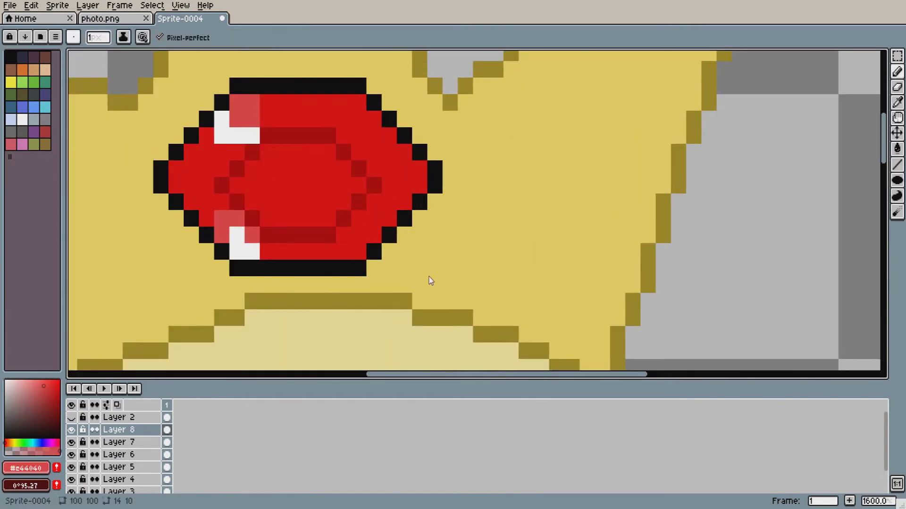
Undo the gem's light red and white highlight strokes
scroll(251, 147, up, 1)
key(ctrl+z)
key(ctrl+z)
key(ctrl+z)
key(ctrl+z)
key(ctrl+z)
key(ctrl+z)
key(ctrl+z)
key(ctrl+z)
key(ctrl+z)
key(ctrl+z)
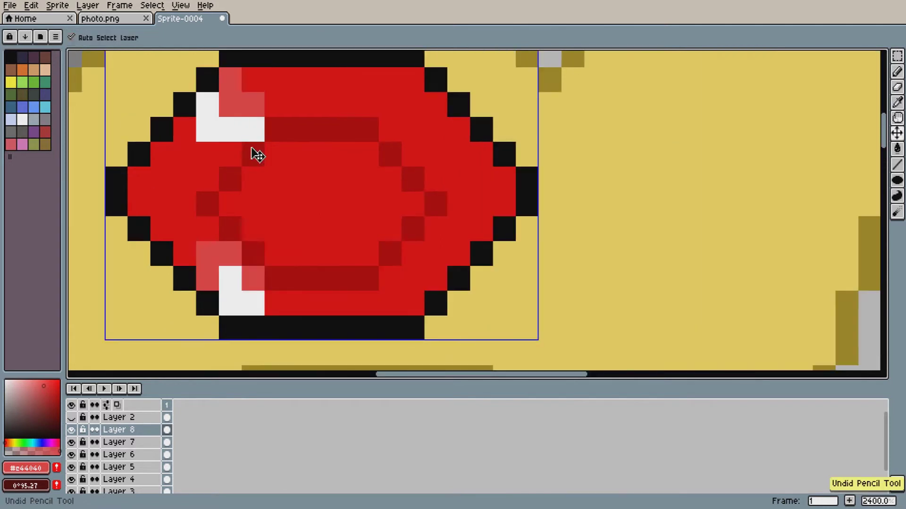
Try recolouring the gem's inner hexagon outline black and adding diagonal pixels at its upper corners
click(6, 438)
click(253, 155)
drag(276, 129, 367, 129)
click(390, 154)
click(413, 180)
click(366, 280)
mouse_move(435, 204)
mouse_down()
mouse_move(386, 255)
mouse_move(223, 227)
mouse_move(239, 151)
mouse_up()
scroll(277, 151, down, 2)
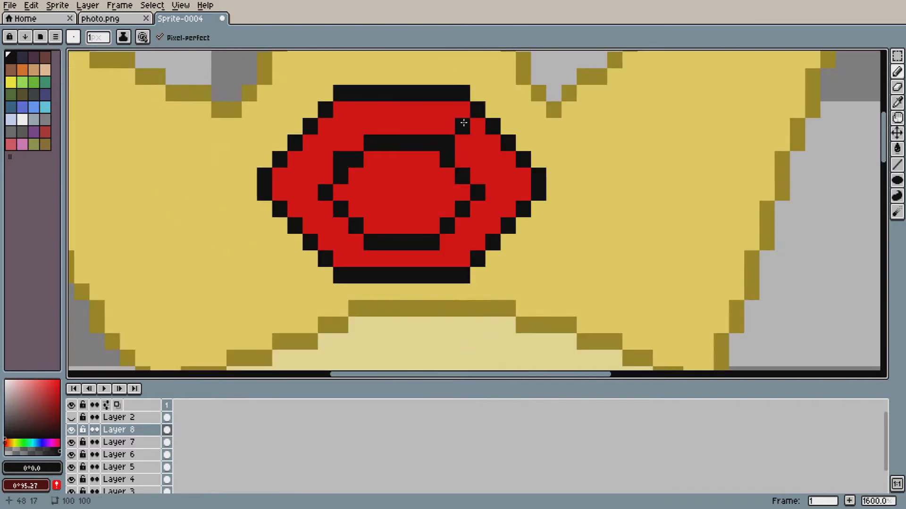
scroll(335, 128, up, 2)
Erase the gem's black outlines on Layer 8 and its red fill on Layer 7
key(e)
scroll(538, 143, down, 2)
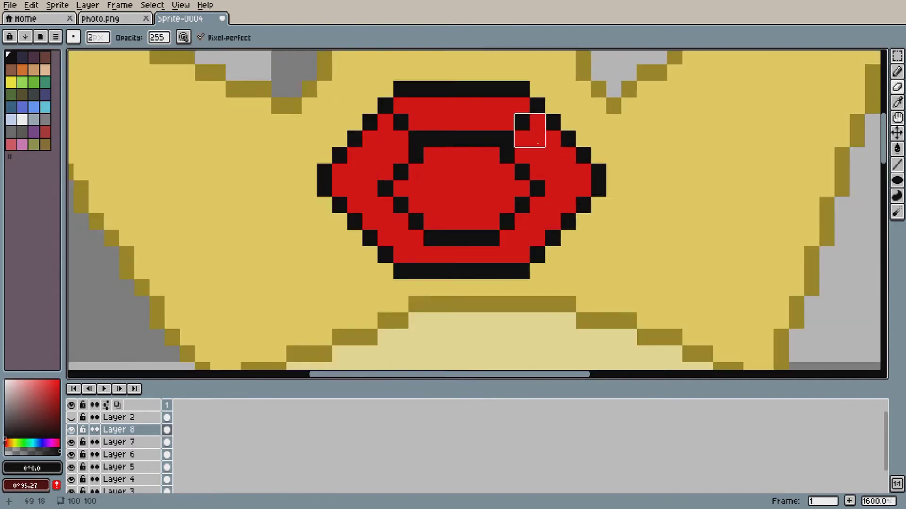
scroll(516, 178, down, 1)
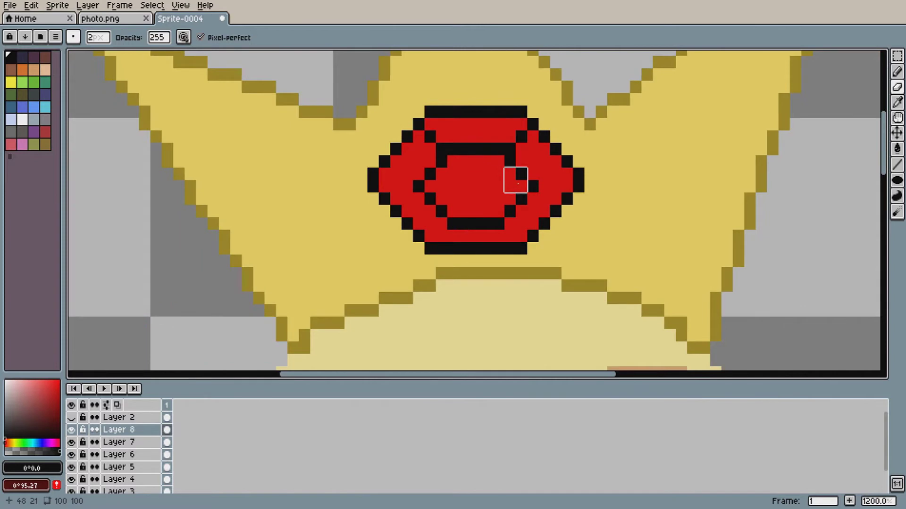
mouse_move(515, 178)
mouse_down()
mouse_move(427, 202)
mouse_move(519, 194)
mouse_up()
scroll(492, 155, up, 1)
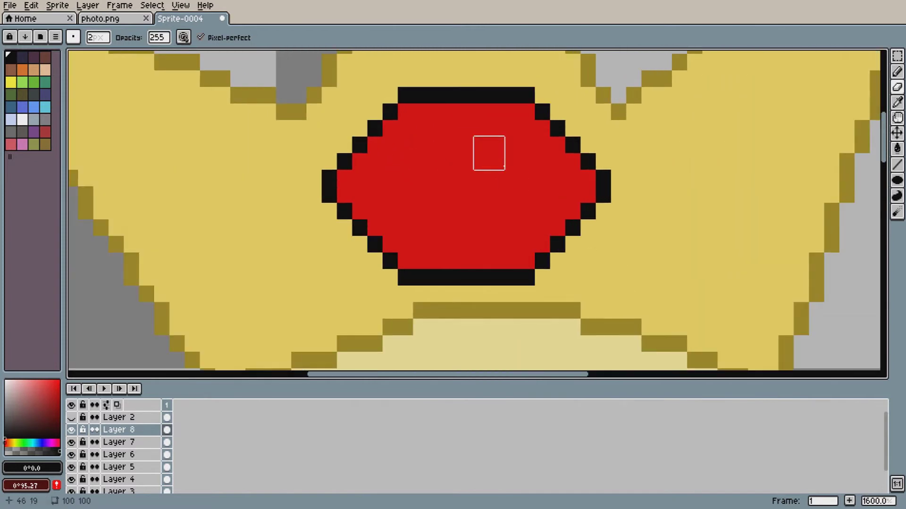
mouse_move(390, 260)
mouse_down()
mouse_move(412, 104)
mouse_move(459, 285)
mouse_move(411, 285)
mouse_up()
click(127, 442)
mouse_move(330, 207)
mouse_down()
mouse_move(595, 170)
mouse_move(565, 170)
mouse_move(473, 251)
mouse_move(503, 168)
mouse_move(245, 335)
mouse_up()
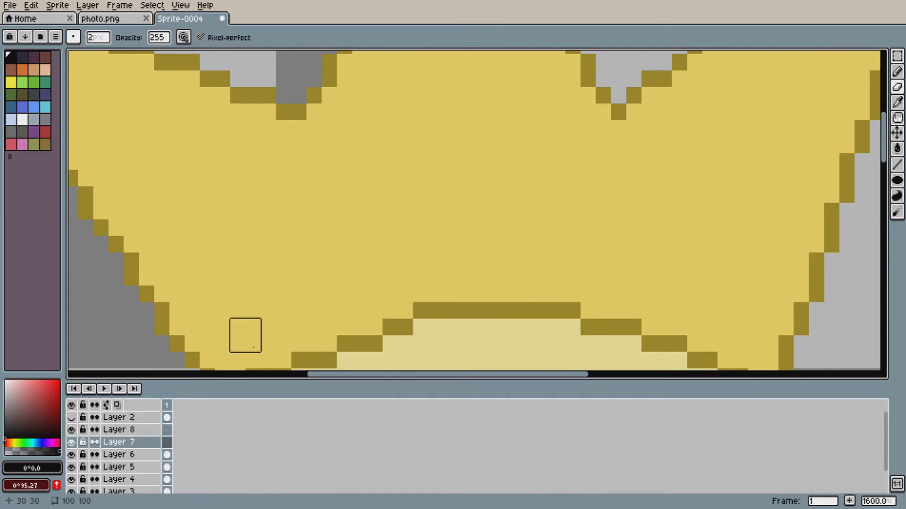
Draw a one-pixel black hexagon on Layer 7 and move it up to the middle of the crown
key(b)
drag(402, 160, 512, 177)
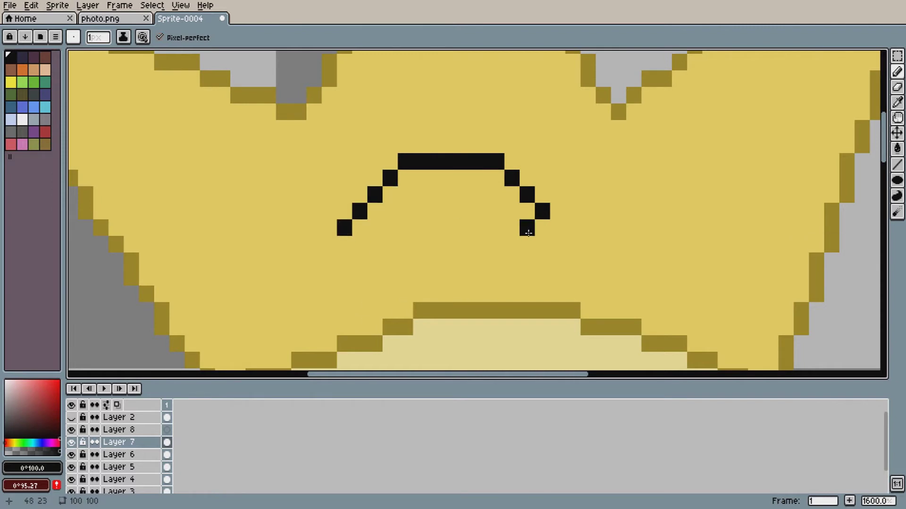
click(358, 256)
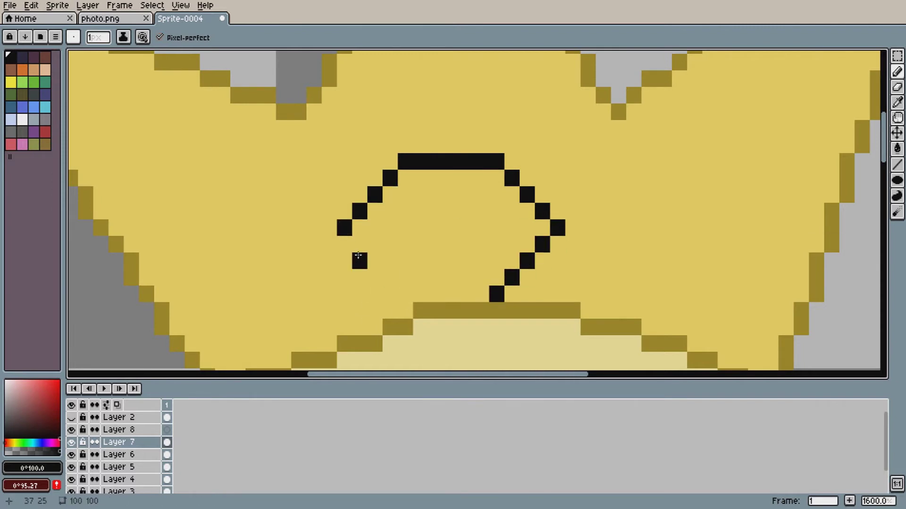
mouse_move(390, 272)
mouse_down()
mouse_move(415, 293)
mouse_move(463, 284)
mouse_move(449, 263)
mouse_up()
key(v)
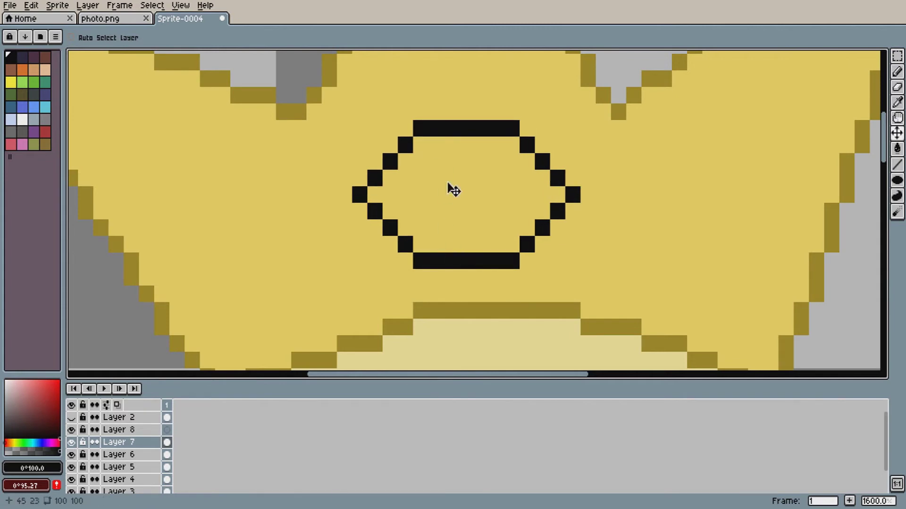
Thicken the hexagon's corners and extend black facet lines outward from its four corners and both side tips
key(b)
click(385, 140)
key(ctrl+z)
key(ctrl+z)
key(ctrl+z)
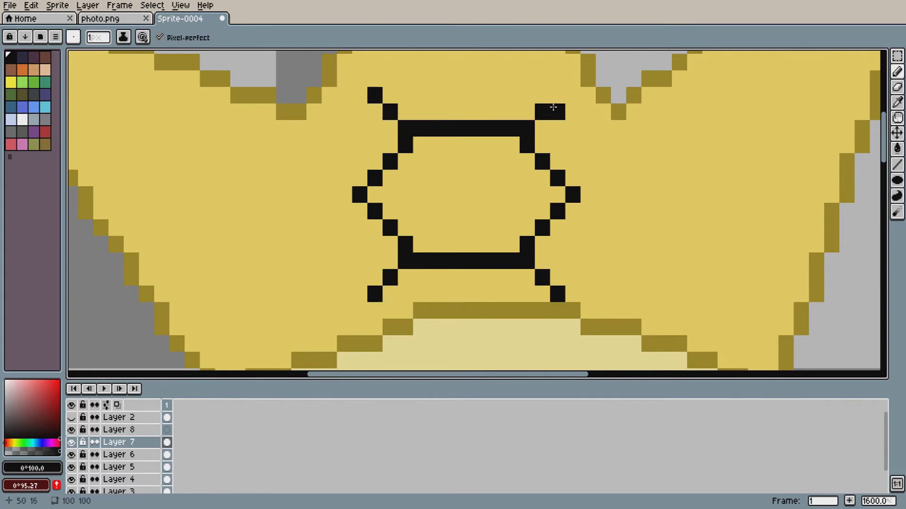
drag(374, 95, 517, 92)
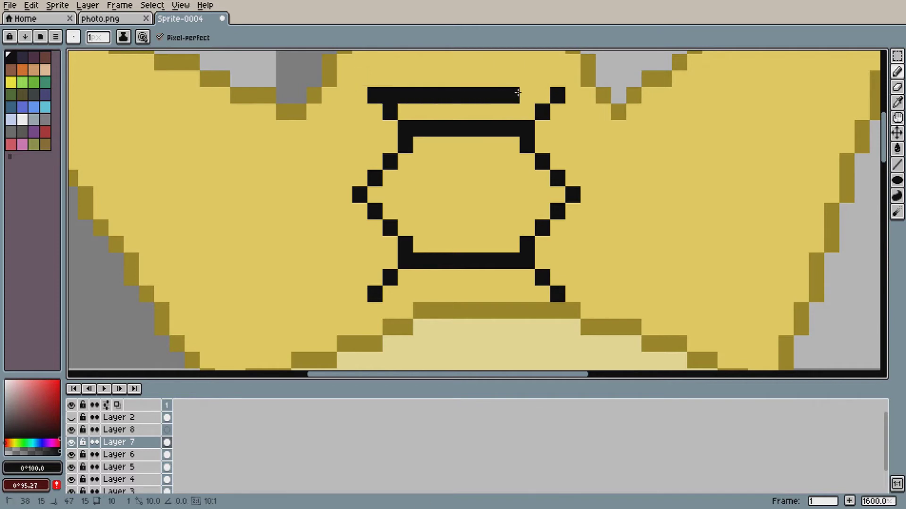
key(ctrl+z)
click(147, 428)
click(137, 445)
drag(576, 197, 606, 197)
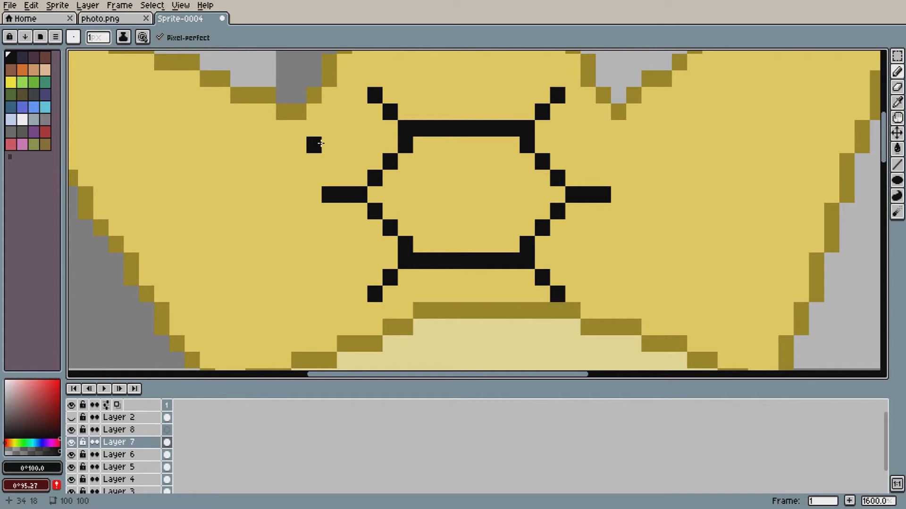
Outline the gem's left side in black through the facet line ends and shift the drawing up one pixel
drag(360, 112, 309, 178)
drag(350, 290, 318, 203)
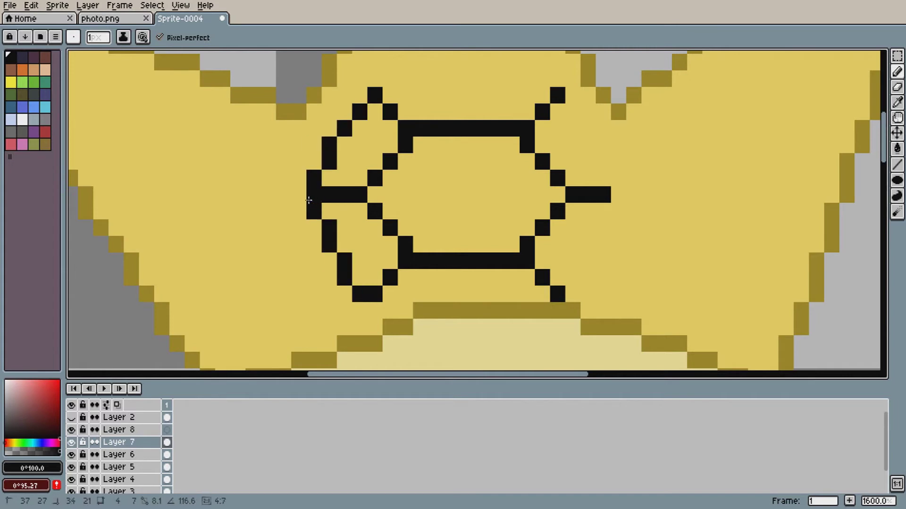
key(v)
drag(438, 260, 438, 244)
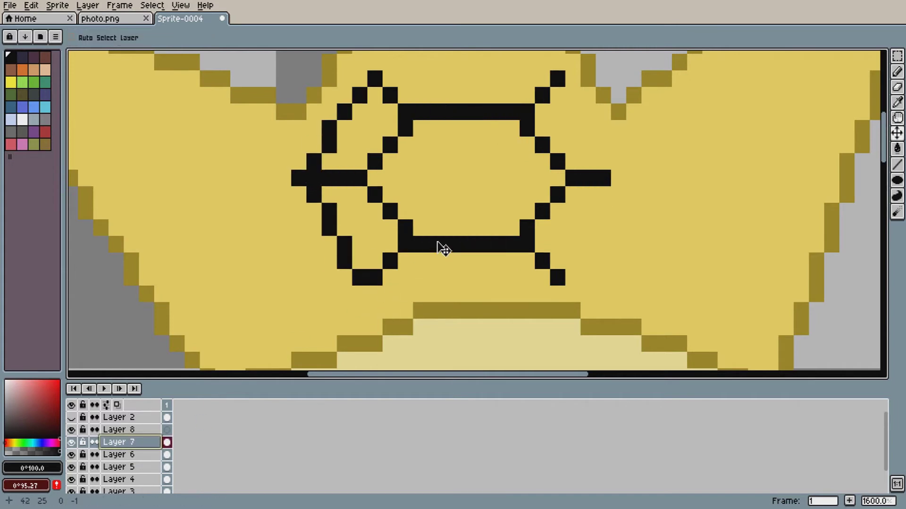
Close the gem's black outline along its bottom, right side and top, and erase the stray pixel beside its left tip
key(b)
mouse_move(389, 277)
mouse_down()
mouse_move(540, 281)
mouse_move(618, 195)
mouse_up()
click(573, 96)
mouse_move(576, 96)
mouse_down()
mouse_move(615, 166)
mouse_move(633, 178)
mouse_up()
drag(390, 78, 542, 79)
scroll(551, 121, down, 2)
scroll(553, 122, up, 1)
key(plus)
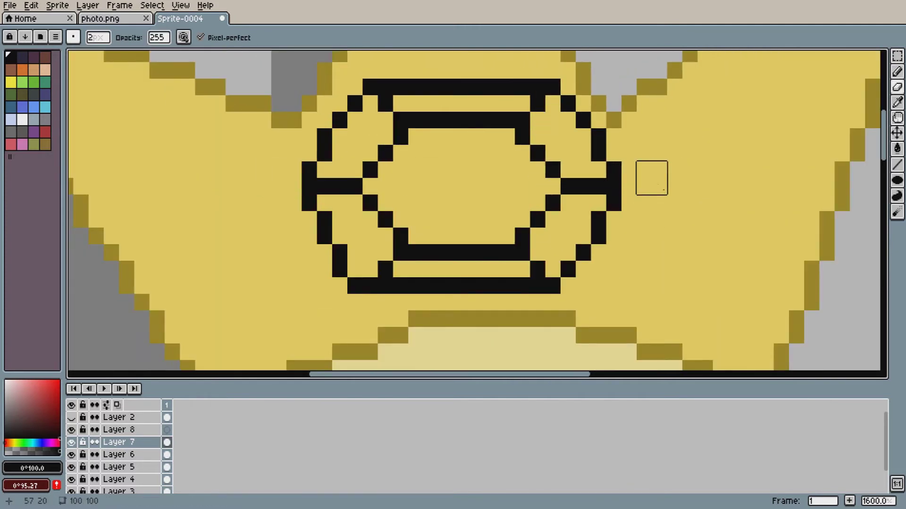
Undo the trial bucket fill and delete the empty Layer 8
scroll(648, 190, down, 1)
scroll(667, 192, up, 1)
scroll(431, 171, up, 1)
scroll(432, 170, down, 1)
key(b)
click(137, 430)
key(ctrl+z)
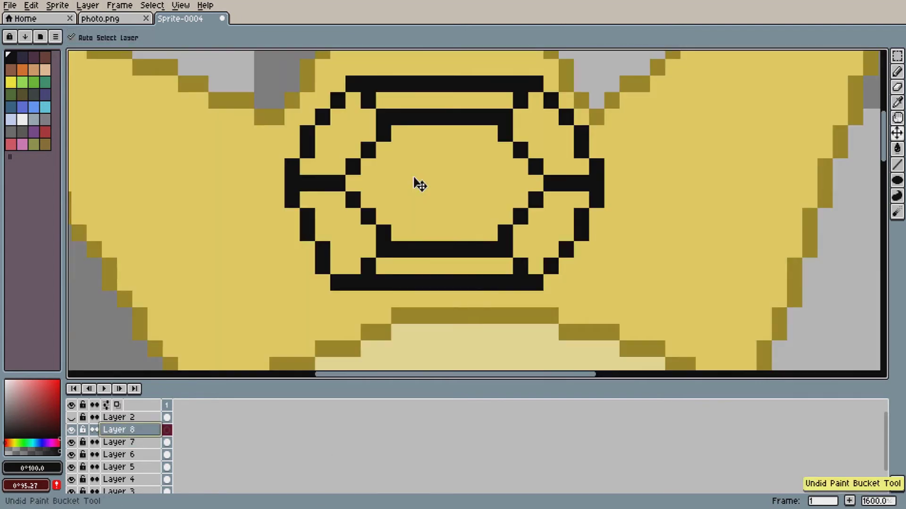
scroll(414, 179, up, 1)
scroll(426, 185, down, 1)
click(132, 430)
key(Delete)
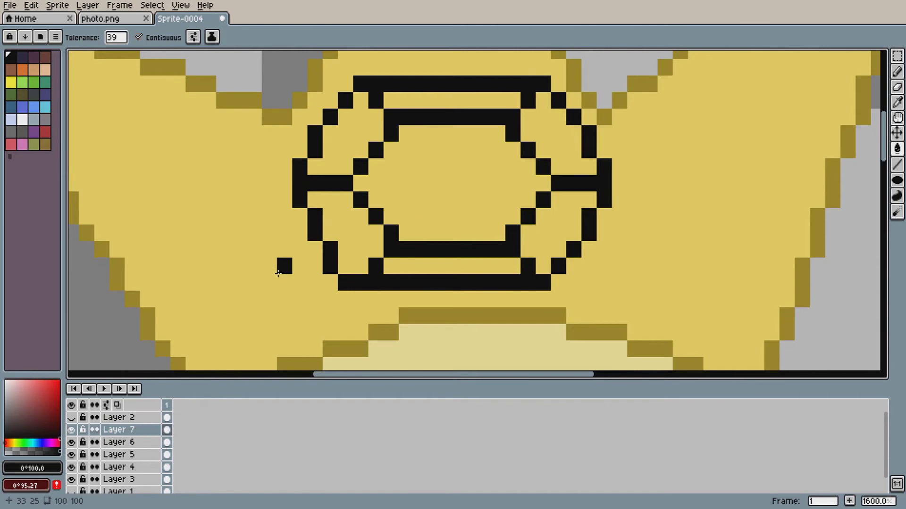
Fill the gem's centre very dark red and the six surrounding facets a medium red
click(480, 184)
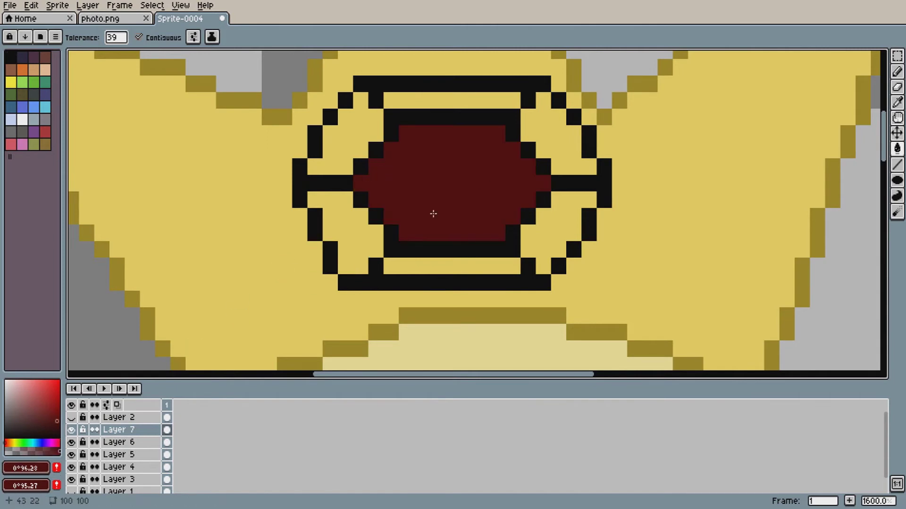
click(58, 406)
click(353, 223)
click(438, 266)
click(551, 228)
click(561, 149)
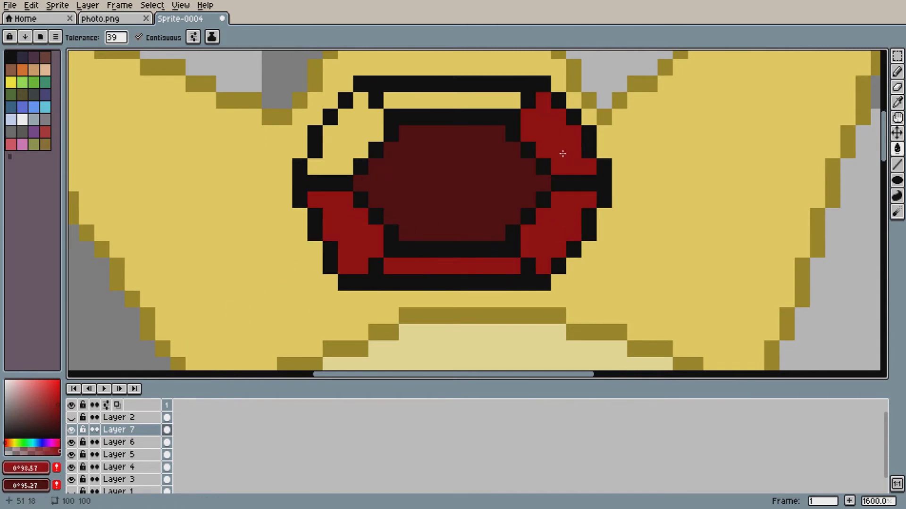
click(477, 101)
click(356, 130)
scroll(536, 138, down, 2)
scroll(536, 137, up, 2)
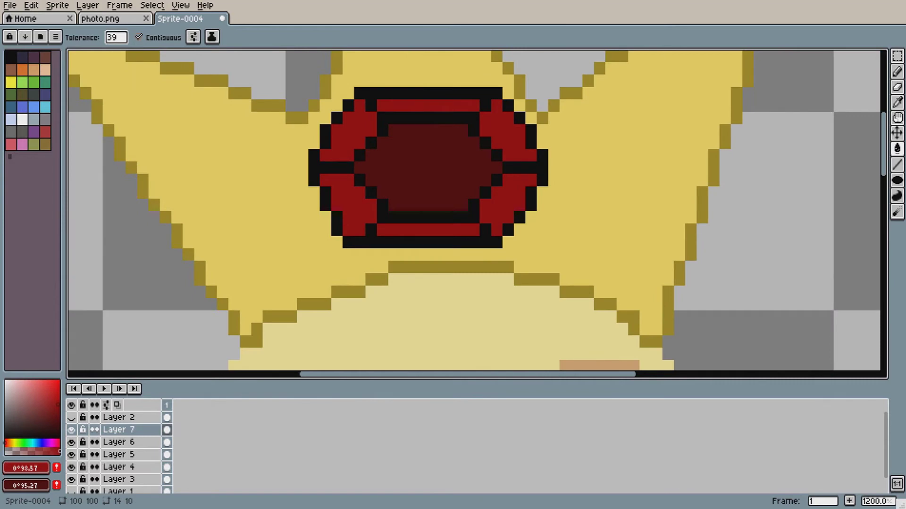
Try the reversed shading, filling the gem's centre medium red and its six surrounding facets dark red
click(413, 162)
click(57, 418)
click(351, 135)
click(357, 207)
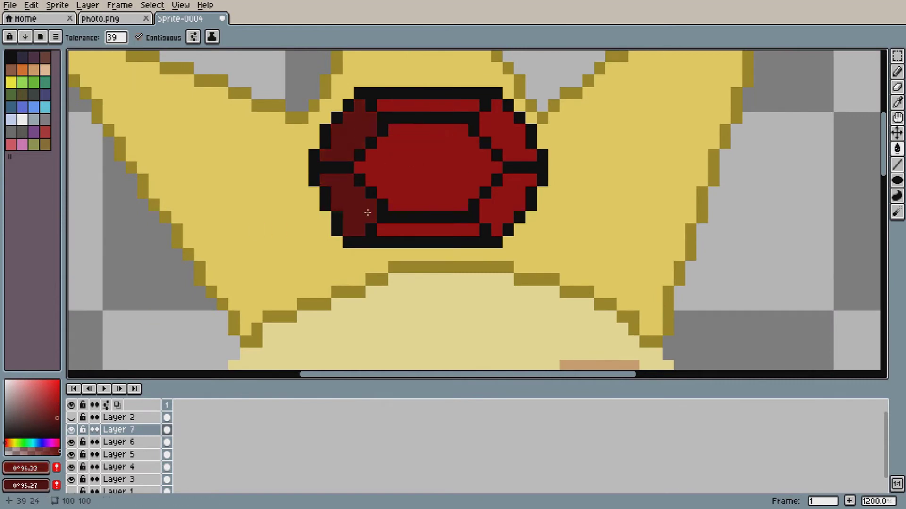
click(427, 230)
click(514, 203)
click(509, 134)
click(430, 105)
scroll(469, 81, down, 3)
scroll(443, 80, up, 3)
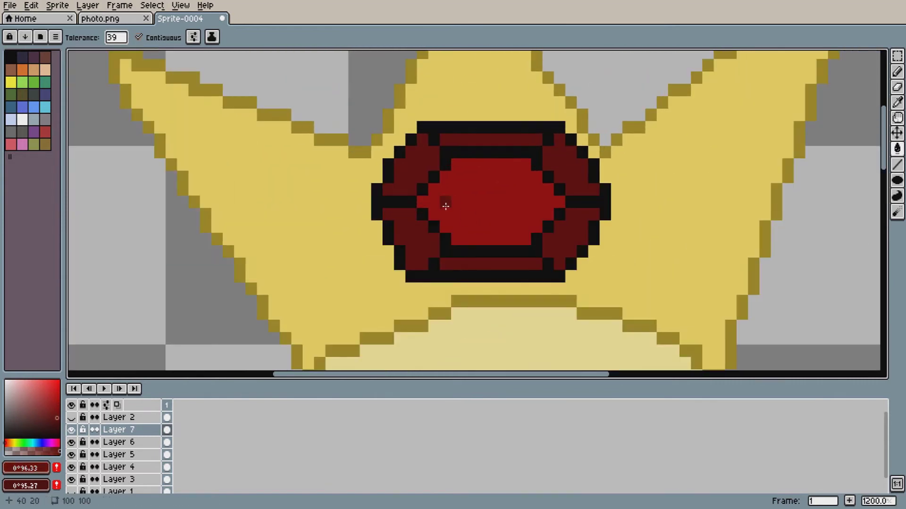
Refill the gem's centre dark red and its six surrounding facets brighter red (#9F0000)
click(478, 204)
click(59, 384)
click(410, 182)
click(415, 236)
key(ctrl+z)
key(ctrl+z)
click(405, 163)
click(406, 238)
click(490, 264)
click(569, 238)
click(572, 169)
click(491, 140)
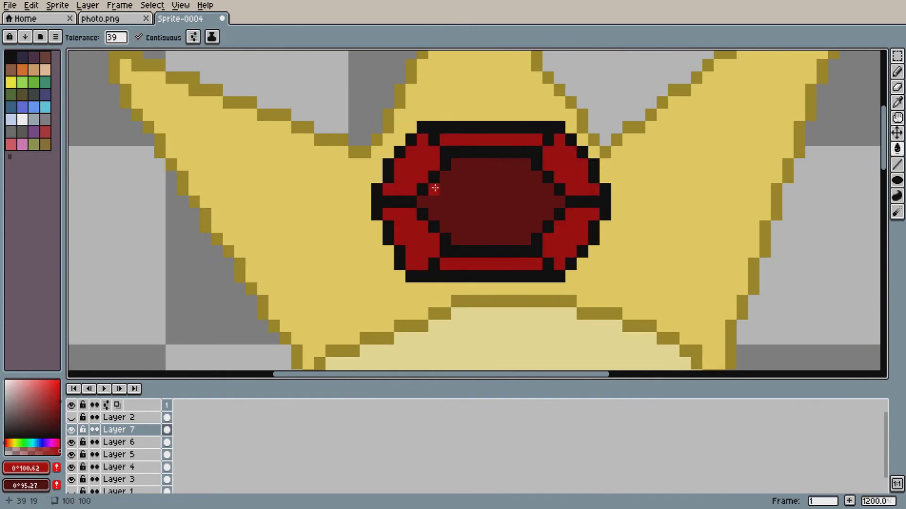
Paint a diagonal light red highlight in the gem's upper-left facet with the pencil
scroll(434, 188, up, 1)
click(33, 387)
click(402, 156)
key(ctrl+z)
key(b)
key(ctrl+z)
mouse_move(400, 158)
mouse_down()
mouse_move(415, 171)
mouse_move(439, 146)
mouse_up()
click(426, 160)
Add pale pink (#ffd7d7) highlight pixels to the gem's upper-left facet and trim the light red ones with #9F0000
click(13, 379)
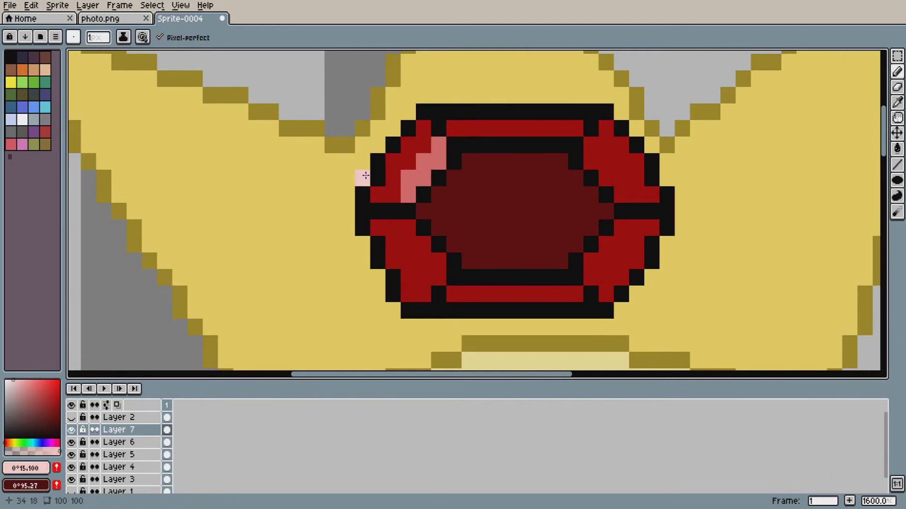
alt+click(395, 198)
click(407, 189)
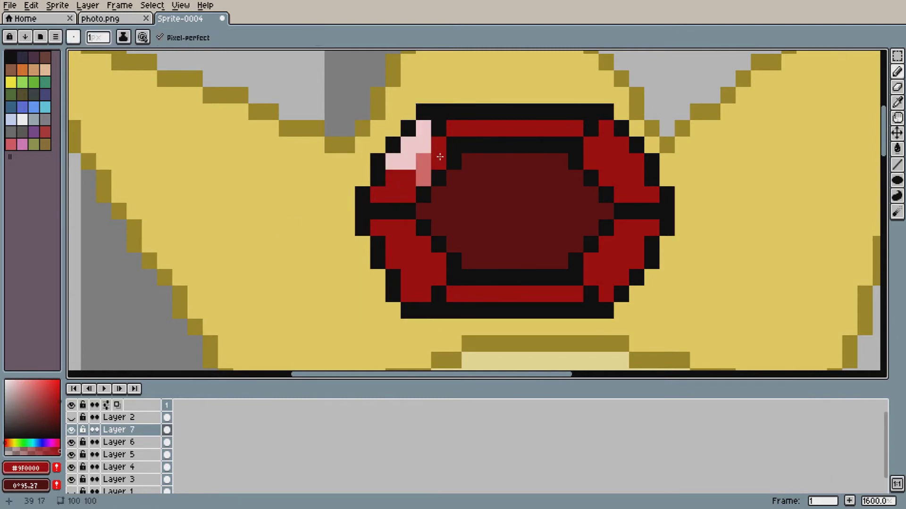
scroll(444, 167, down, 4)
scroll(660, 181, up, 3)
scroll(151, 180, up, 2)
alt+click(189, 144)
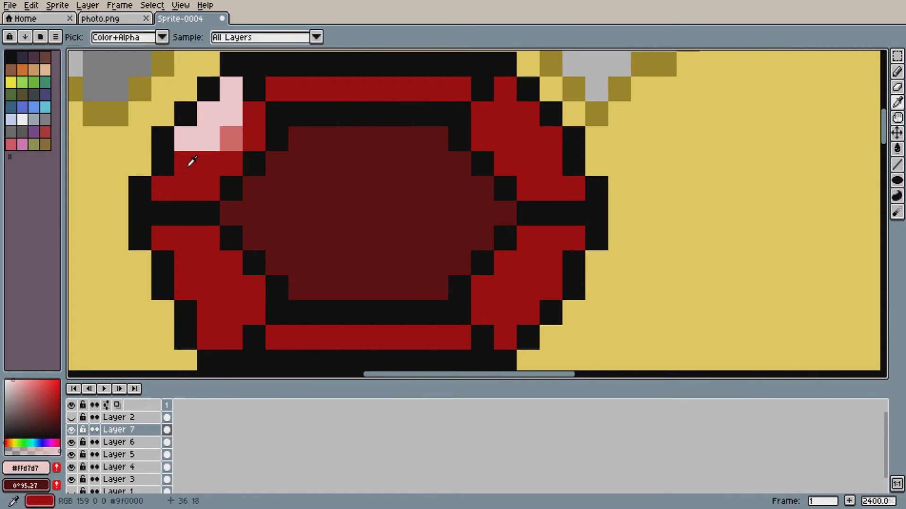
click(189, 162)
Add a new layer above Layer 7 and sample the face linework's tan (#d4a470)
scroll(566, 172, down, 5)
scroll(681, 182, down, 3)
scroll(393, 185, up, 4)
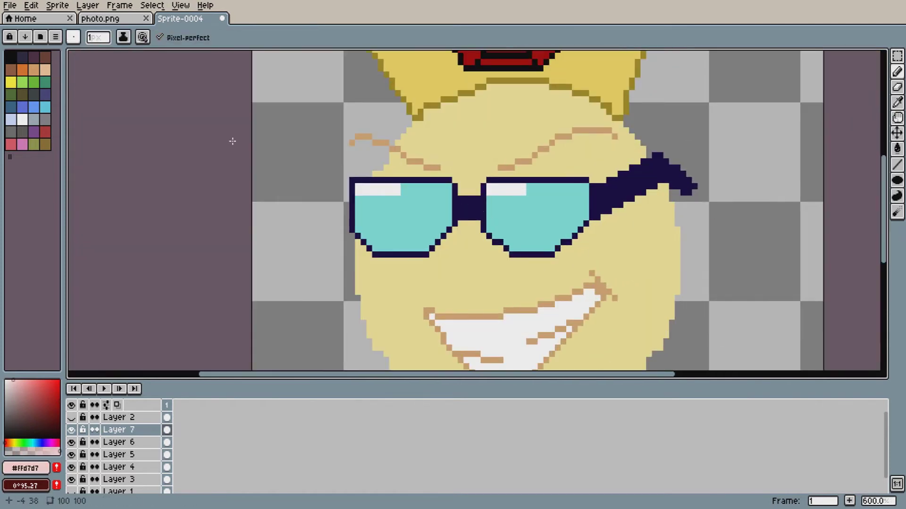
key(shift+n)
scroll(695, 259, down, 1)
scroll(822, 233, down, 1)
scroll(502, 272, up, 1)
alt+click(502, 272)
Draw a one-pixel tan ellipse around the face on Layer 8, align it with the face's edge, and clear the selection
click(896, 179)
mouse_move(448, 115)
mouse_down()
mouse_move(663, 360)
mouse_move(679, 366)
mouse_move(452, 117)
mouse_move(478, 215)
mouse_move(404, 92)
mouse_up()
key(m)
key(ctrl+z)
drag(565, 84, 565, 90)
scroll(841, 476, down, 3)
scroll(172, 420, up, 1)
click(169, 418)
key(ctrl+d)
Erase the tan face outline where it crosses the sunglasses and restore the missing outline pixel below the right arm
scroll(395, 195, up, 4)
key(b)
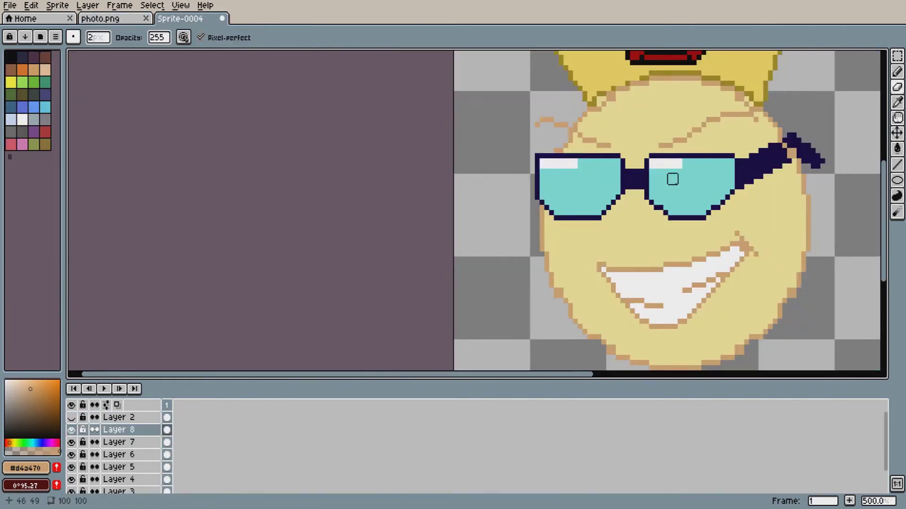
scroll(674, 189, down, 1)
scroll(818, 295, up, 3)
drag(884, 225, 884, 175)
click(696, 211)
scroll(773, 228, up, 2)
key(b)
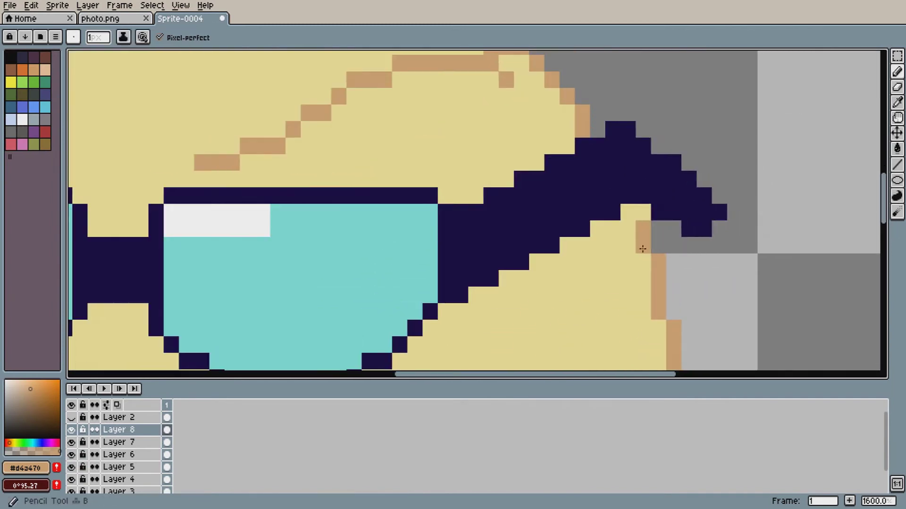
click(642, 219)
Fill the gap in the crown's lower-left outline with olive (#9F891F) pixels where it meets the forehead
scroll(634, 217, down, 3)
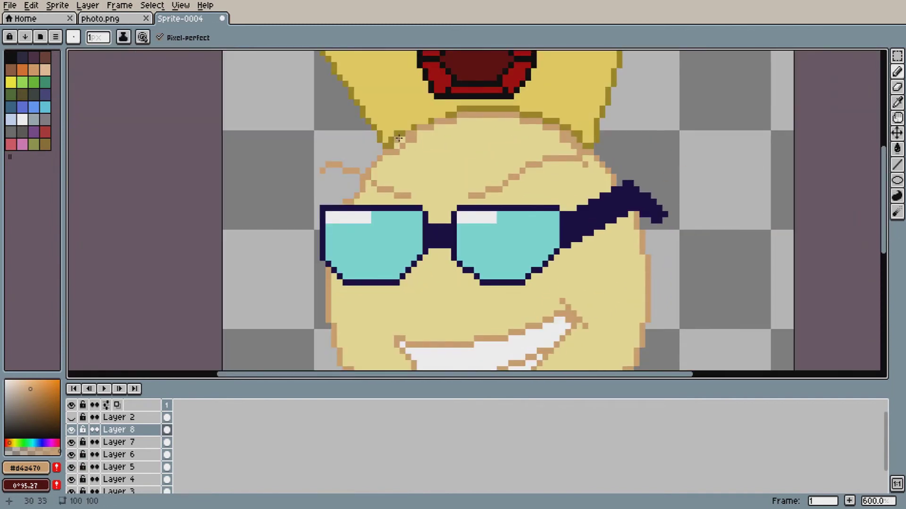
scroll(481, 146, up, 3)
scroll(432, 158, up, 3)
alt+click(433, 158)
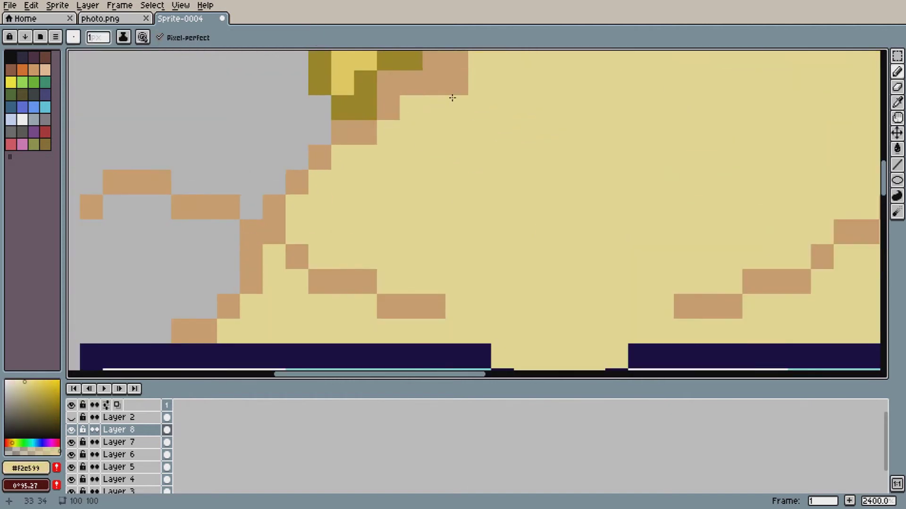
scroll(585, 90, down, 3)
scroll(708, 95, up, 1)
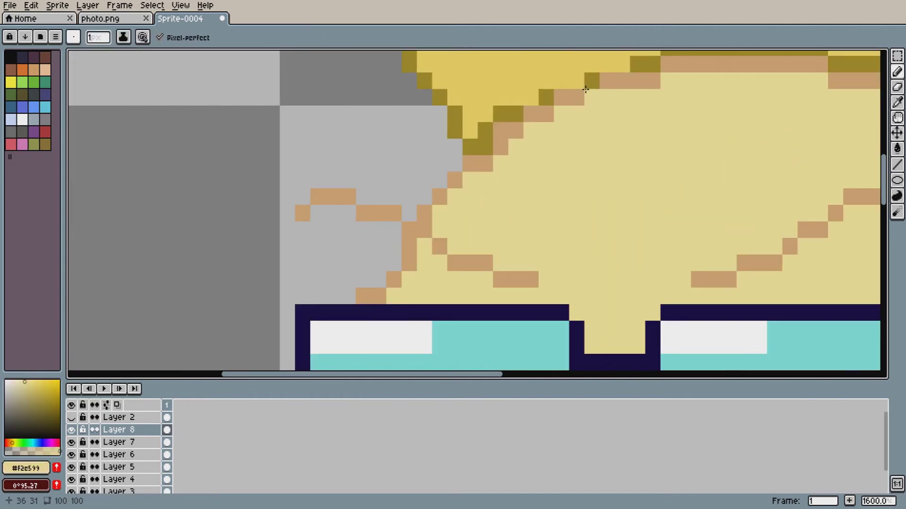
alt+click(588, 98)
scroll(875, 121, up, 3)
click(620, 202)
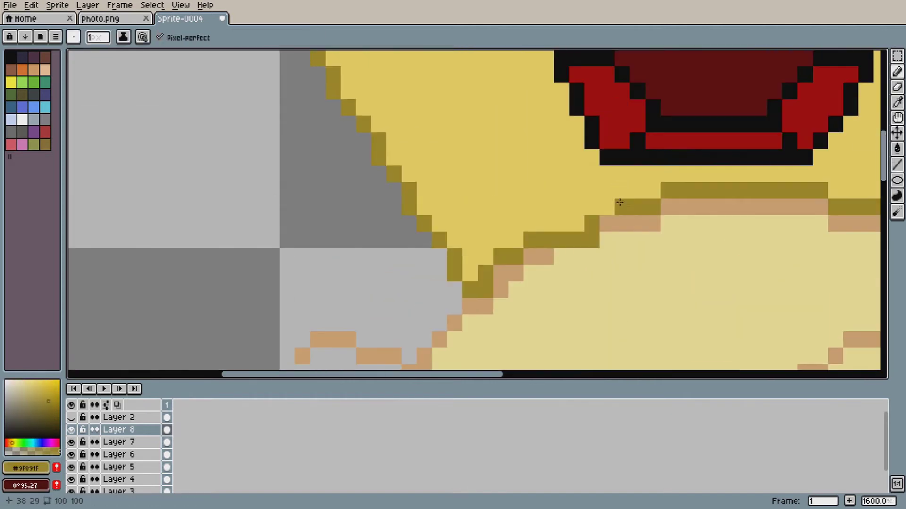
Complete the face's tan (#d4a470) outline beneath the crown's lower-left edge
scroll(707, 269, down, 2)
drag(534, 376, 634, 373)
scroll(619, 298, up, 1)
alt+click(448, 225)
scroll(403, 257, down, 3)
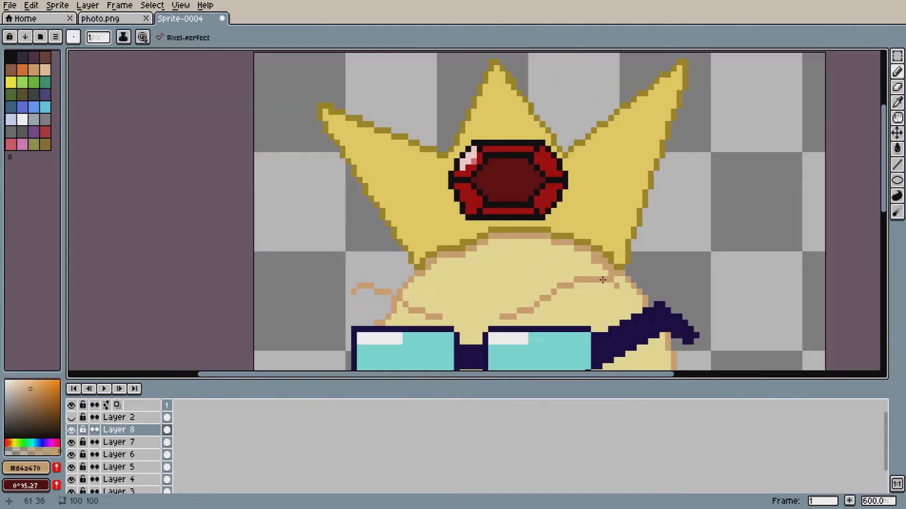
scroll(629, 303, up, 1)
scroll(473, 132, up, 1)
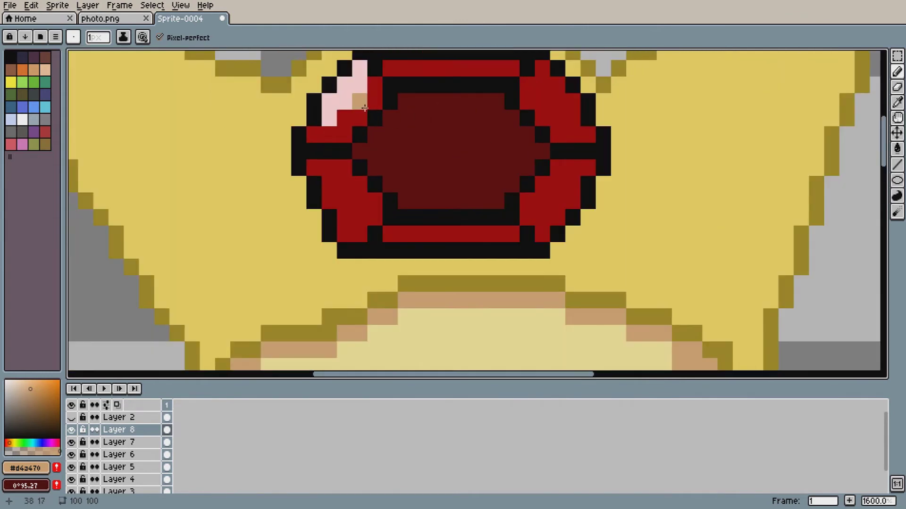
On Layer 7, paint a diagonal light red (#db6868) reflection across the gem's upper-left facet and dark centre
click(123, 442)
key(alt)
alt+click(360, 102)
click(390, 118)
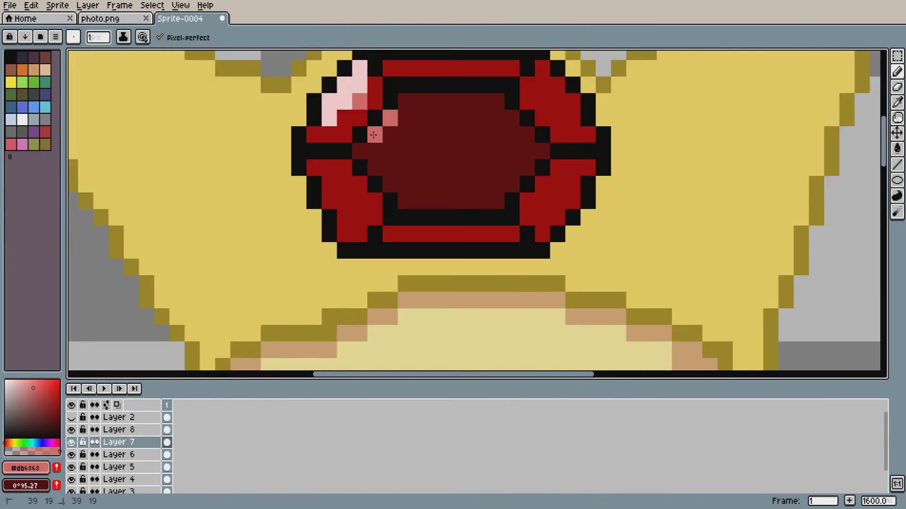
click(360, 118)
scroll(471, 115, down, 5)
scroll(362, 117, up, 5)
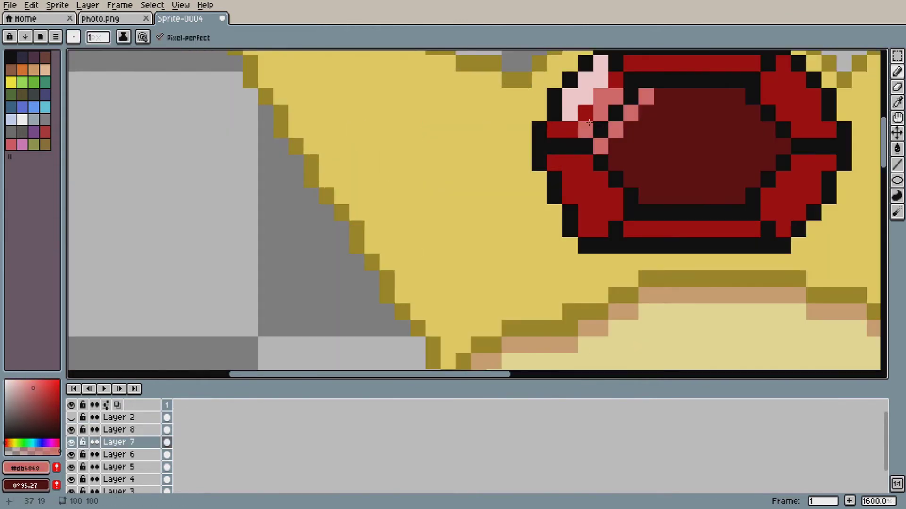
drag(584, 125, 585, 113)
scroll(682, 129, down, 4)
scroll(614, 125, up, 5)
scroll(585, 123, down, 4)
scroll(605, 117, up, 3)
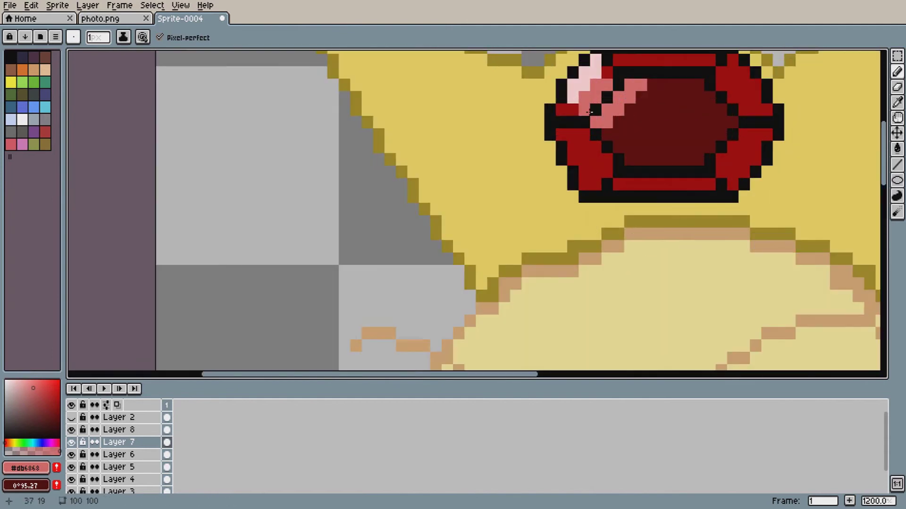
Trim the gem's reflection with #9F0000 and #570303 and add back one #db6868 pixel beside the centre facet
alt+click(585, 110)
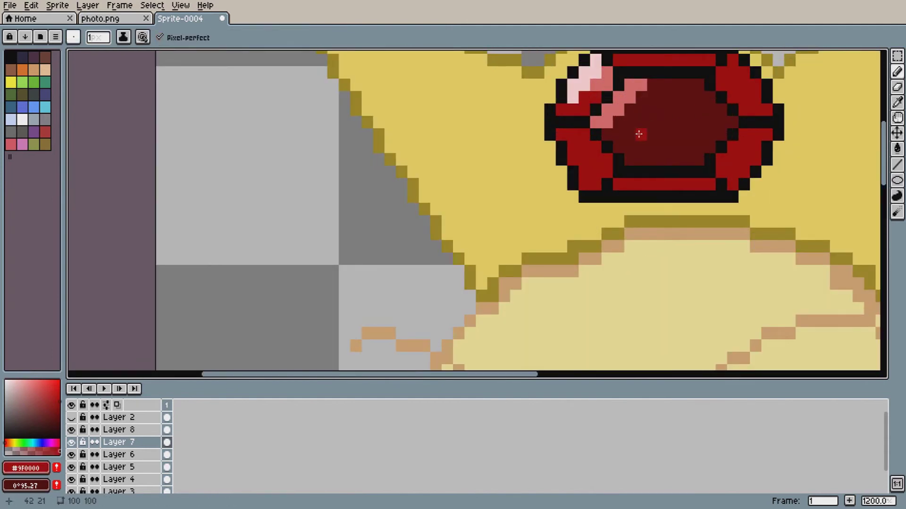
scroll(632, 88, down, 1)
scroll(707, 97, up, 1)
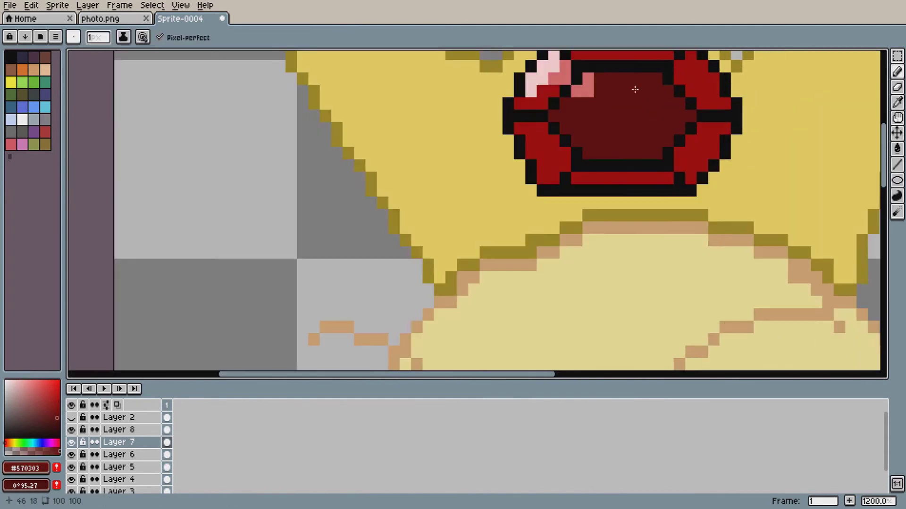
alt+click(579, 91)
click(565, 104)
scroll(565, 85, up, 1)
scroll(561, 91, down, 4)
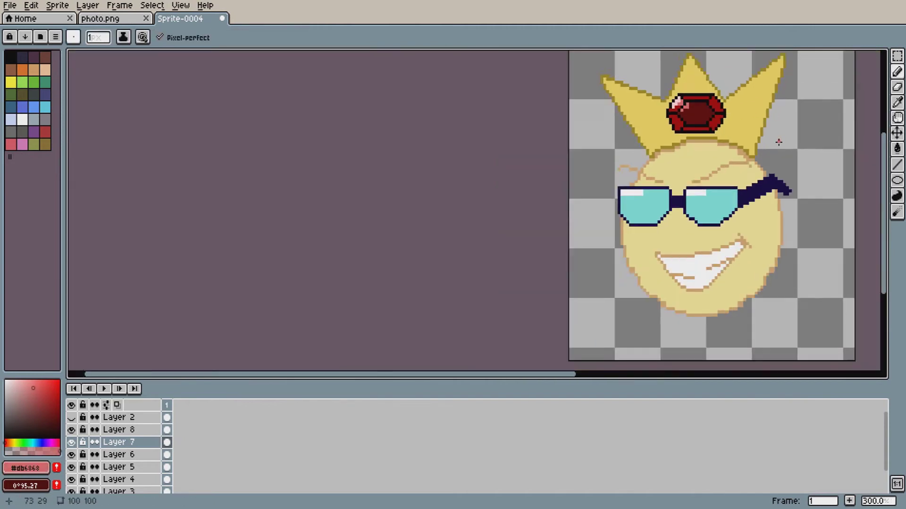
scroll(487, 267, up, 3)
Smooth the face's lower-left edge by erasing the outline bump on Layer 8 and the exposed fill pixel on Layer 3
click(118, 429)
scroll(559, 267, down, 2)
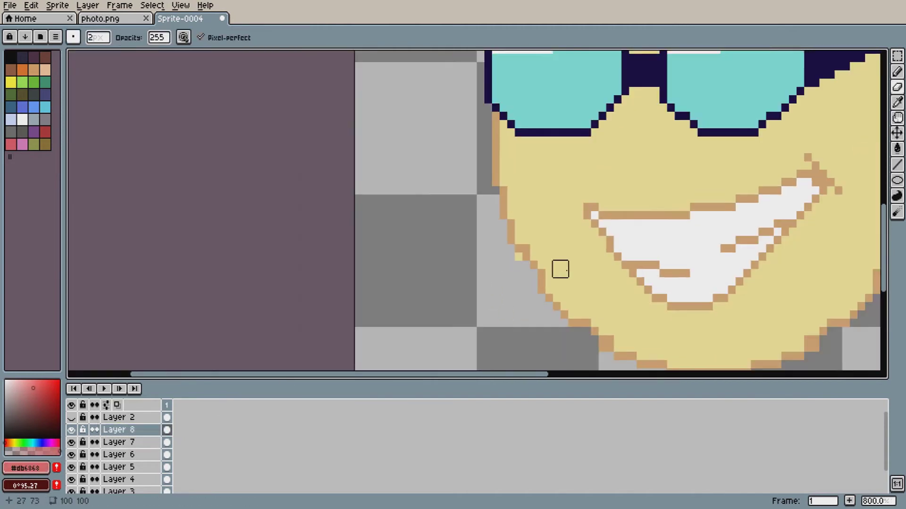
scroll(502, 297, up, 3)
scroll(125, 485, down, 2)
click(113, 475)
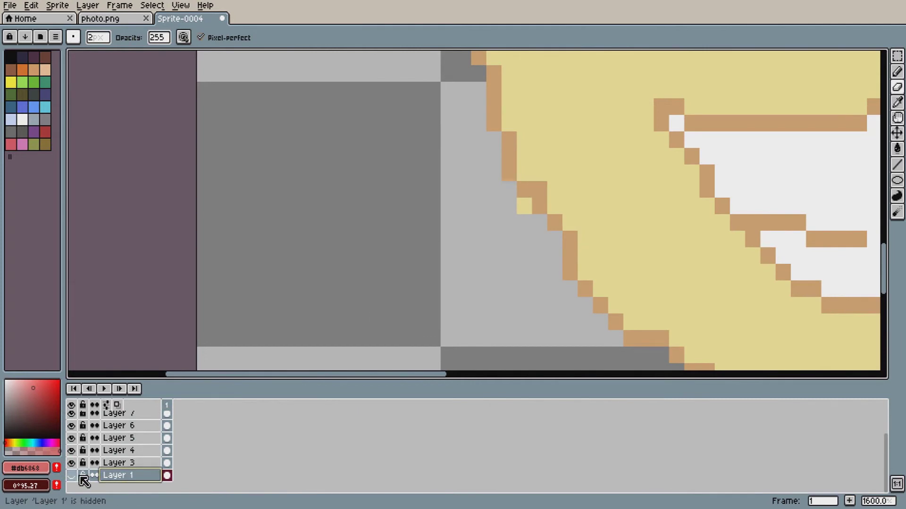
click(118, 463)
scroll(698, 214, down, 5)
scroll(694, 216, up, 4)
scroll(132, 434, up, 2)
click(124, 430)
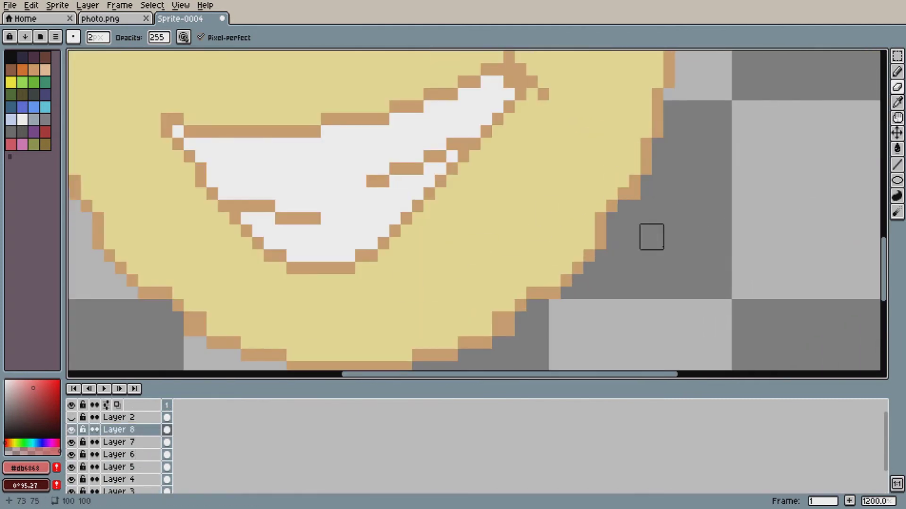
Try to extend the face fill (#f2e599) outward above the left lens
drag(884, 250, 888, 184)
scroll(446, 299, down, 2)
drag(379, 281, 343, 273)
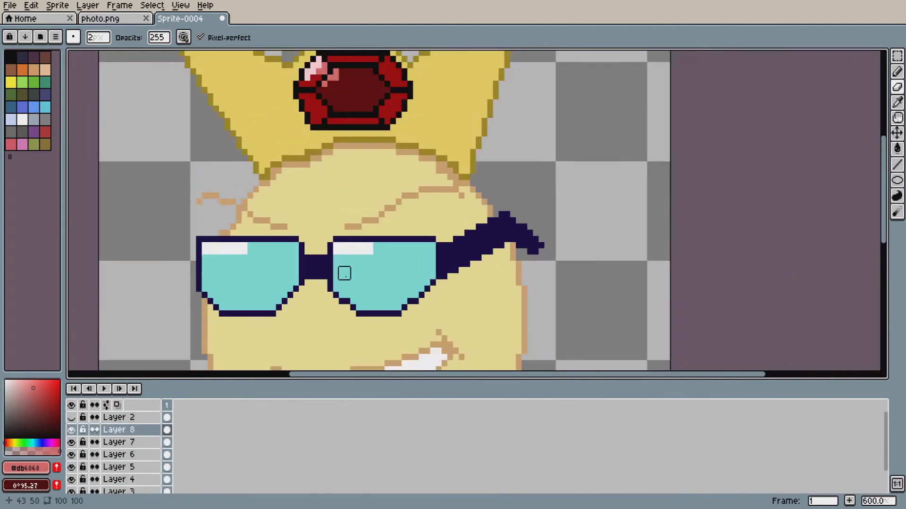
scroll(240, 264, up, 3)
scroll(162, 462, down, 2)
click(163, 462)
alt+click(348, 142)
click(247, 140)
scroll(145, 456, up, 2)
double_click(167, 430)
click(539, 241)
drag(167, 430, 167, 486)
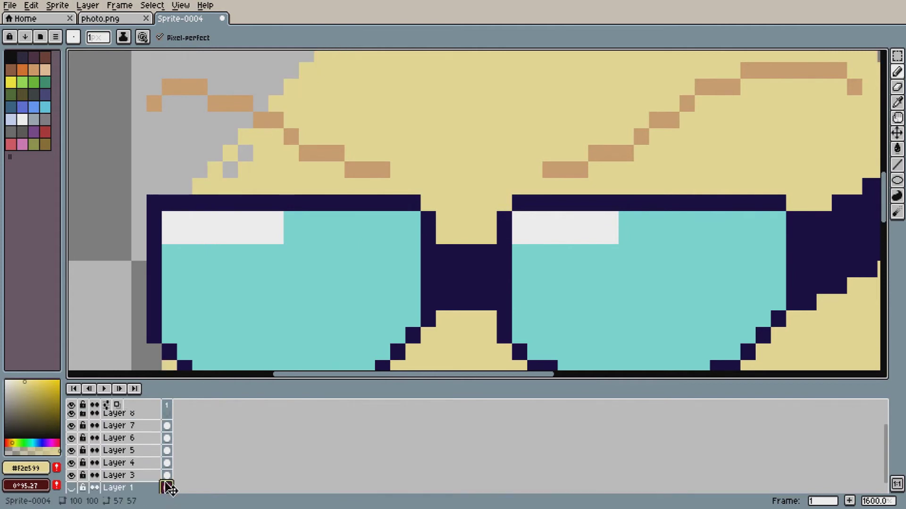
key(ctrl+z)
drag(169, 421, 179, 477)
key(ctrl+z)
click(169, 479)
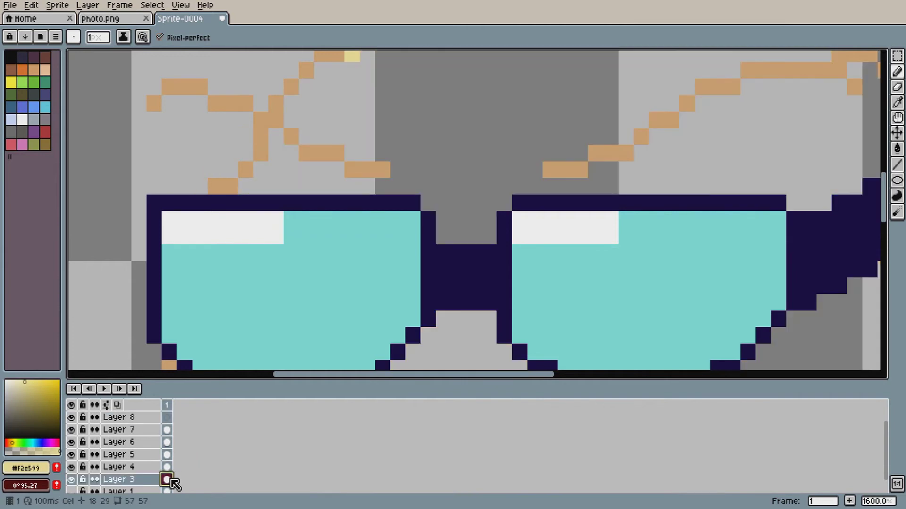
click(167, 418)
scroll(617, 204, down, 1)
drag(885, 190, 885, 176)
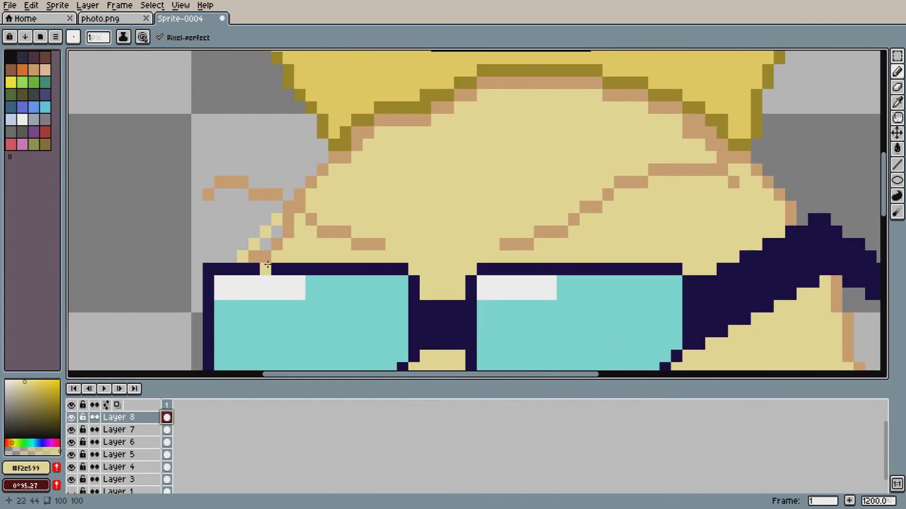
key(ctrl+z)
Erase the stray face-coloured pixels outside the outline above the left lens on Layers 8 and 3
scroll(360, 248, down, 1)
scroll(285, 259, up, 3)
click(167, 417)
key(e)
click(302, 224)
scroll(452, 249, down, 1)
scroll(363, 253, up, 2)
scroll(138, 465, down, 1)
click(137, 464)
click(346, 210)
scroll(562, 244, down, 5)
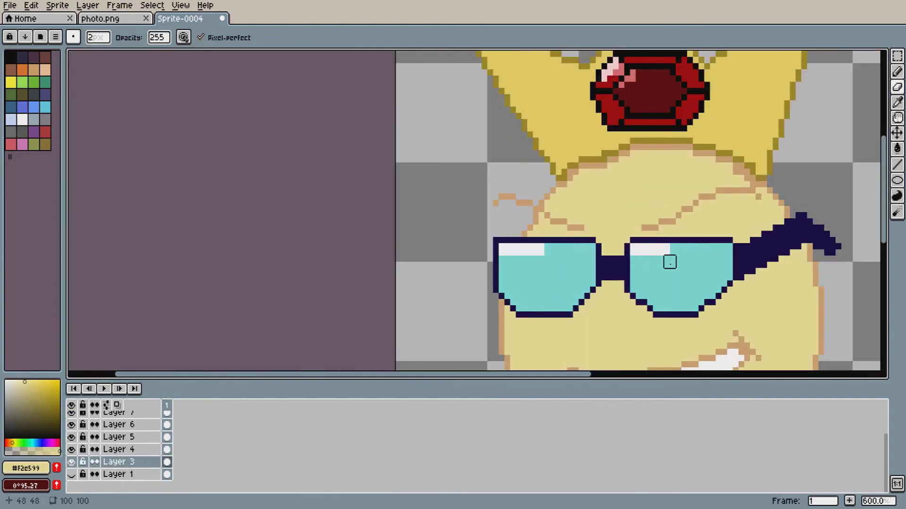
On Layer 8, erase the outline segment above the left lens and redraw it as a tan (#d4a470) diagonal
scroll(609, 270, up, 3)
scroll(177, 420, up, 2)
click(167, 424)
click(412, 163)
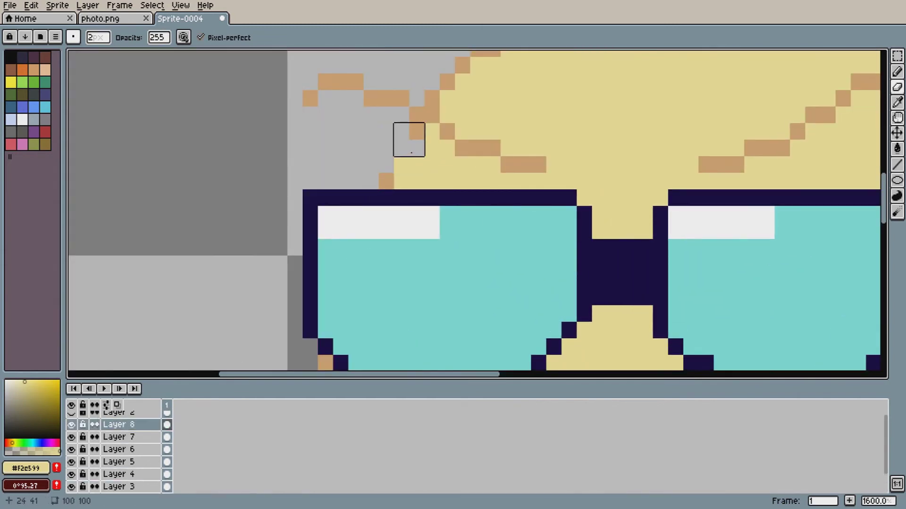
alt+click(442, 131)
key(b)
drag(418, 131, 370, 182)
scroll(132, 488, down, 1)
On Layer 3, fill the gap inside the redrawn outline above the left lens with face colour #f2e599
click(134, 464)
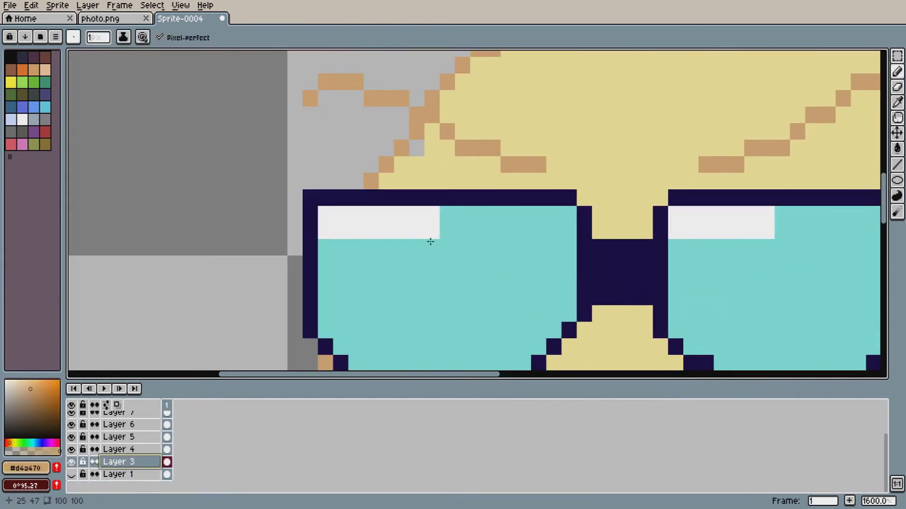
alt+click(452, 178)
click(417, 148)
scroll(653, 146, down, 5)
scroll(778, 275, up, 2)
drag(582, 374, 626, 374)
scroll(127, 455, up, 1)
scroll(128, 456, up, 2)
Add a new layer above Layer 8 and examine photo.png as the reference for its details
click(133, 431)
key(shift+n)
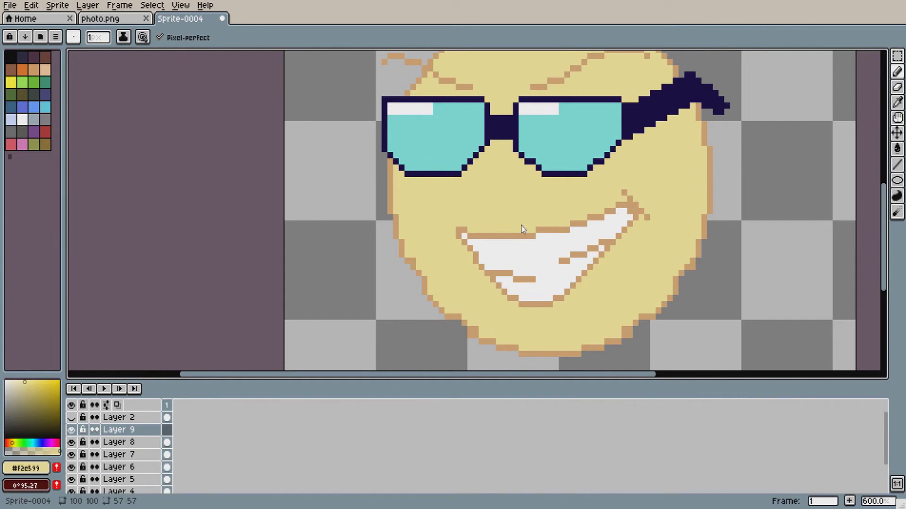
drag(624, 374, 647, 380)
scroll(439, 302, up, 1)
scroll(451, 267, down, 1)
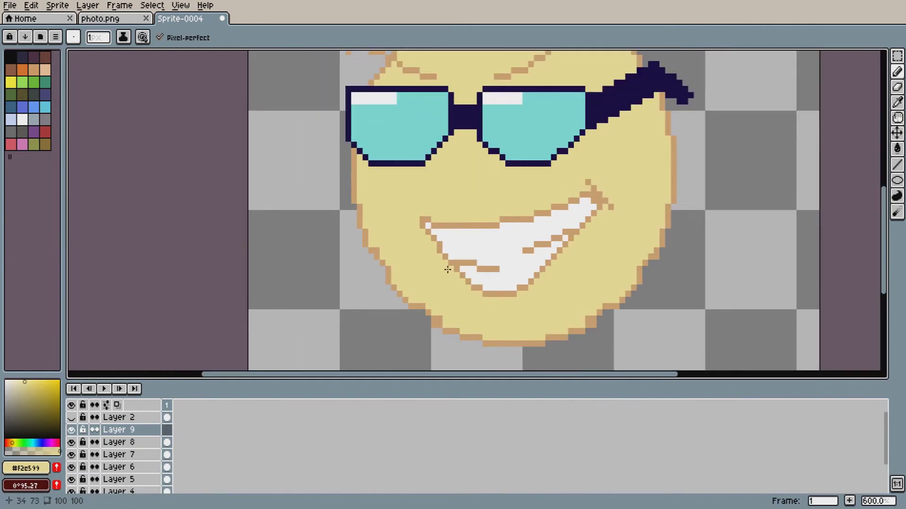
click(127, 19)
scroll(473, 190, down, 3)
click(180, 18)
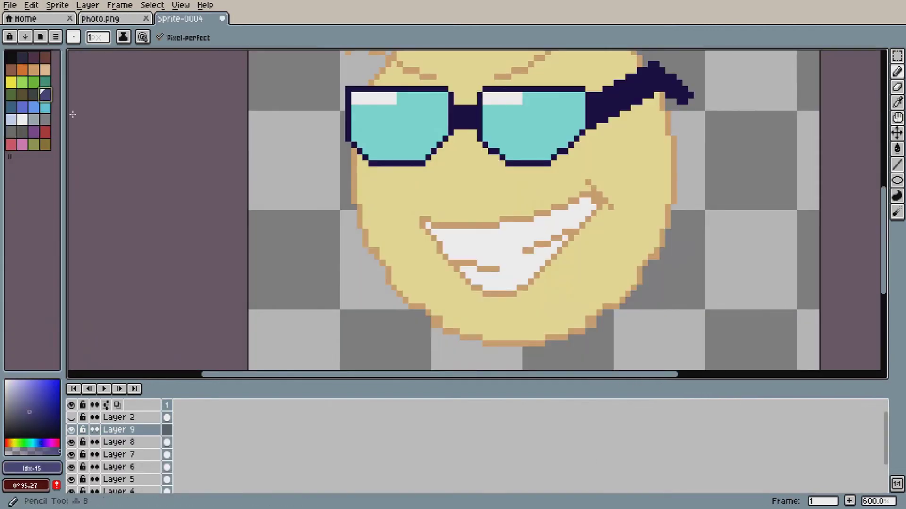
Load the Google UI palette preset
click(55, 37)
click(122, 122)
click(109, 417)
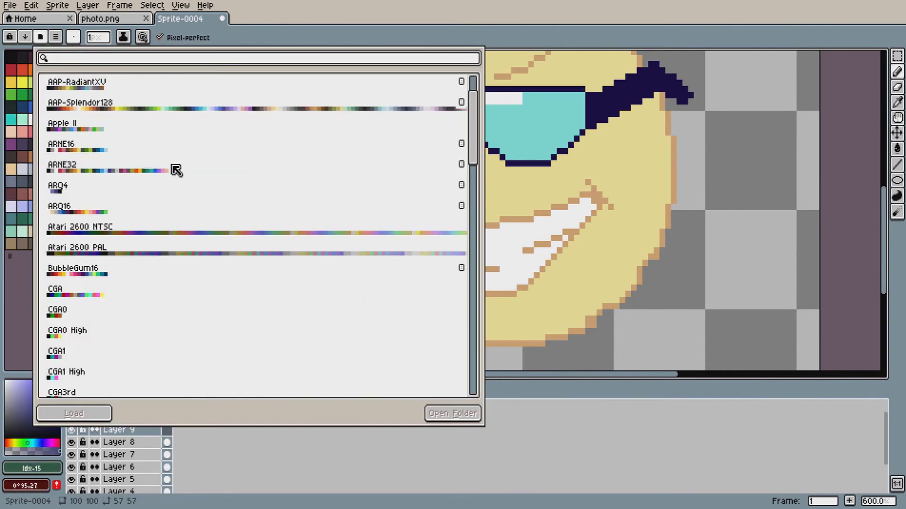
scroll(172, 166, down, 12)
click(132, 270)
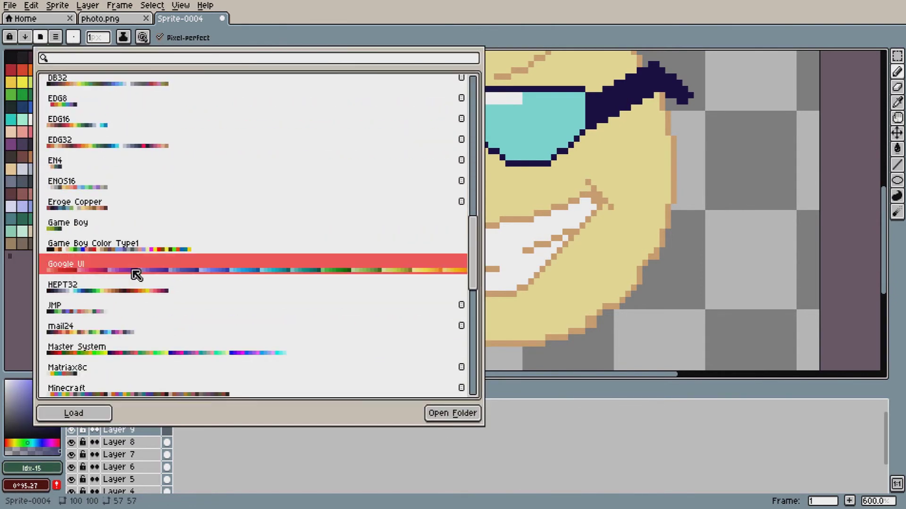
click(85, 414)
click(108, 42)
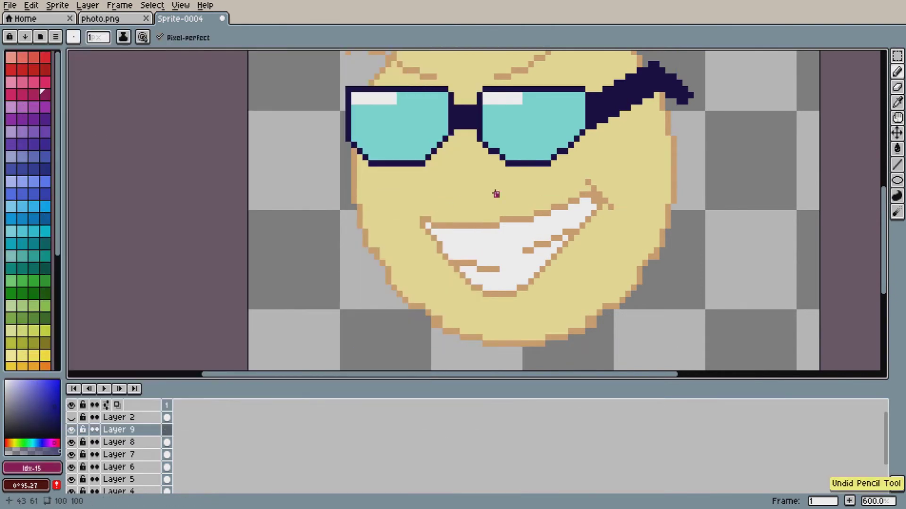
On Layer 9, draw magenta sprinkles on both cheeks and red sprinkles on the forehead and below the mouth
drag(663, 188, 632, 155)
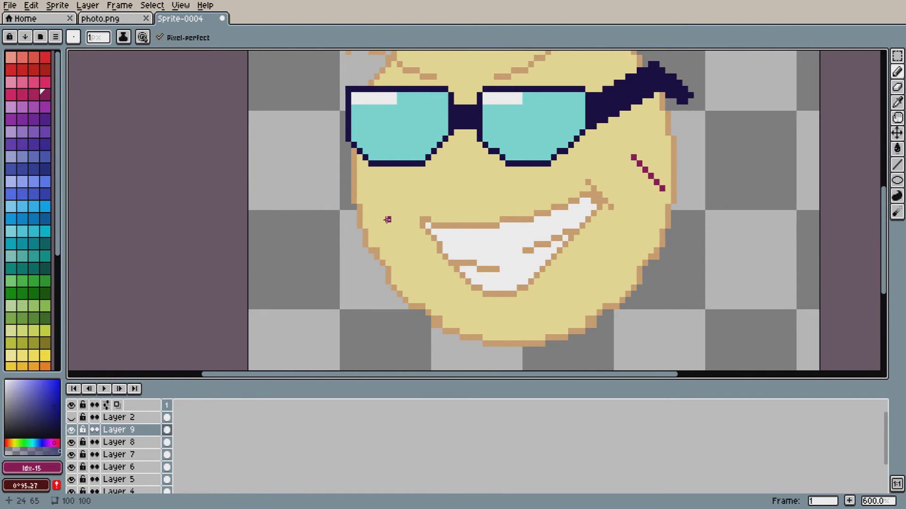
click(45, 69)
scroll(822, 196, up, 3)
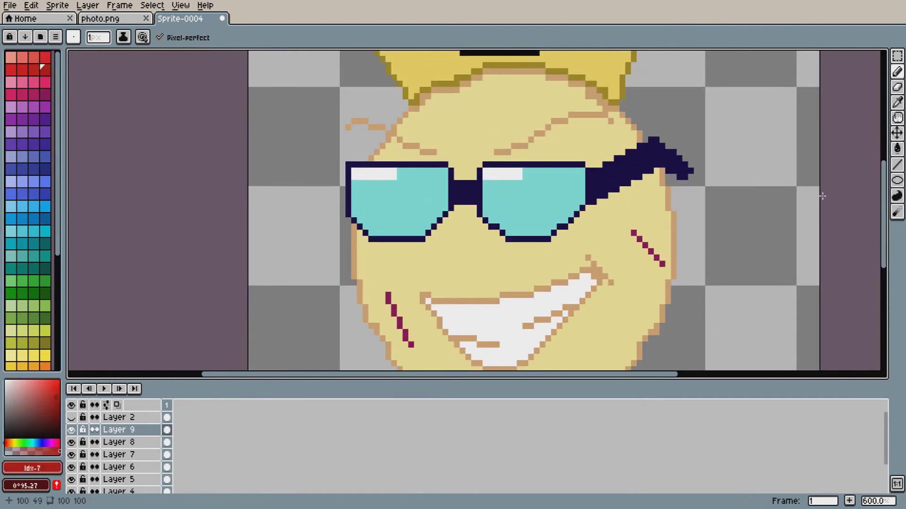
Draw indigo sprinkles on the forehead, right cheek, chin and under the left lens, plus green ones on both cheeks
click(45, 144)
drag(414, 263, 461, 246)
scroll(649, 245, down, 3)
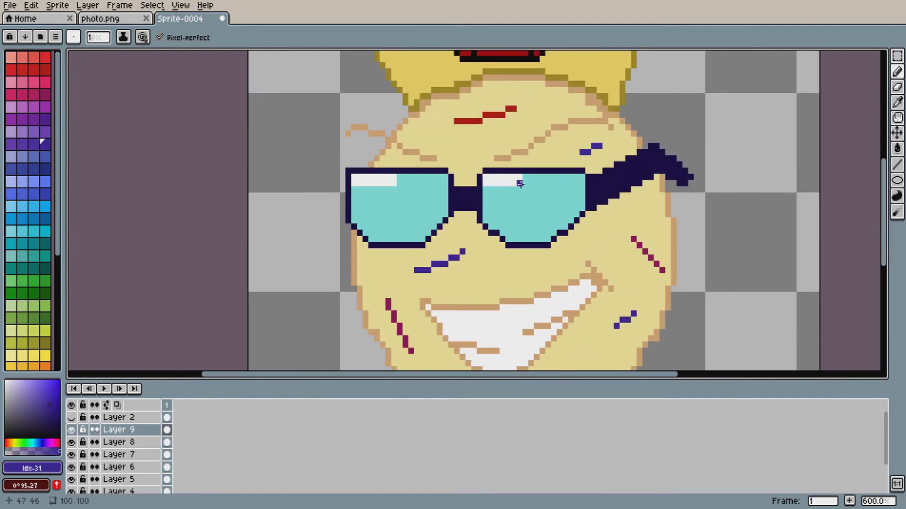
click(40, 281)
drag(371, 264, 388, 276)
mouse_move(884, 215)
mouse_down()
mouse_move(885, 241)
mouse_move(884, 230)
mouse_up()
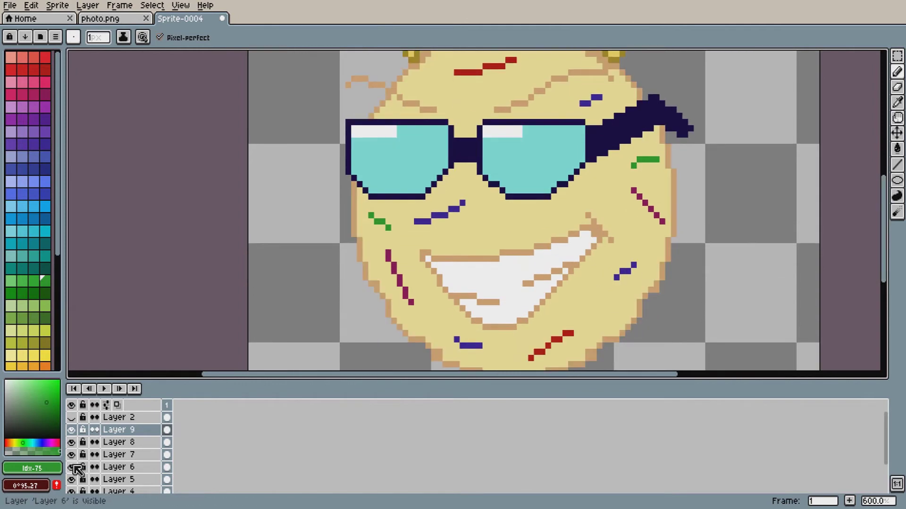
Identify the lens layer by toggling layer visibility and, on Layer 5, erase an irregular opening in the middle of the right lens
scroll(690, 122, up, 2)
drag(884, 207, 885, 209)
scroll(360, 168, up, 1)
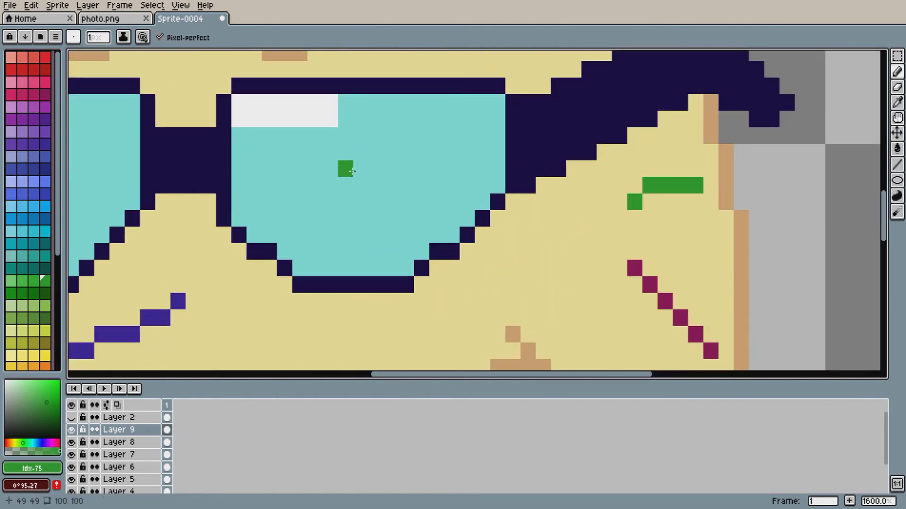
key(e)
scroll(444, 161, down, 1)
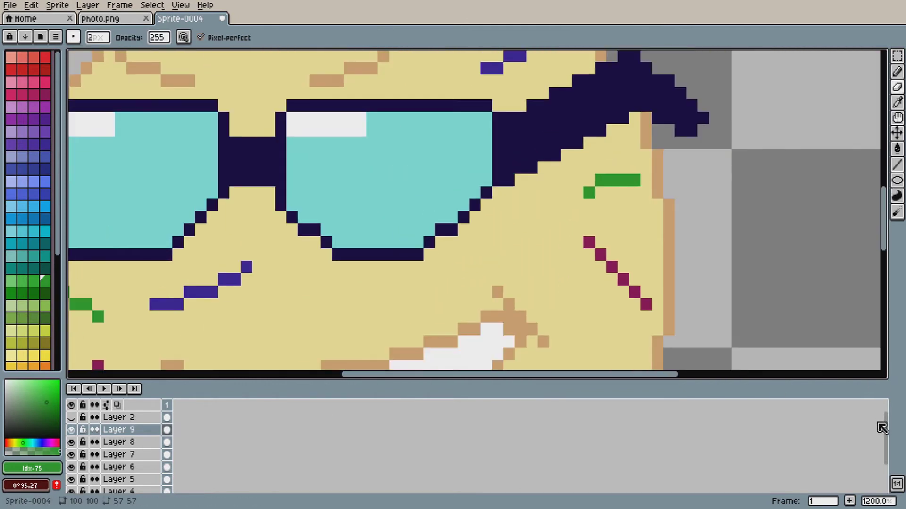
scroll(82, 438, down, 2)
scroll(78, 417, up, 1)
click(72, 426)
click(71, 476)
click(71, 475)
click(72, 451)
click(72, 452)
click(115, 451)
mouse_move(348, 166)
mouse_down()
mouse_move(432, 188)
mouse_move(377, 211)
mouse_up()
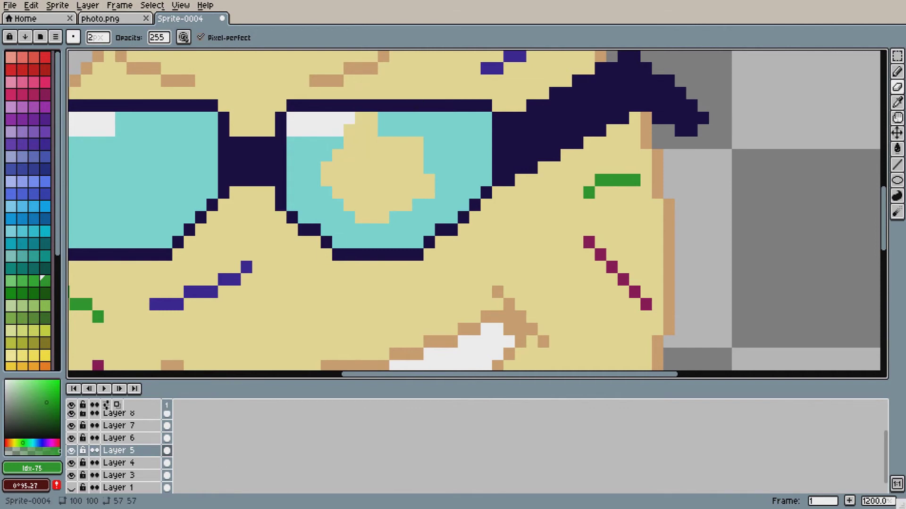
Draw a jagged black one-pixel outline around the opening in the right lens, reaching from the top frame down to the bottom
key(b)
scroll(21, 347, down, 5)
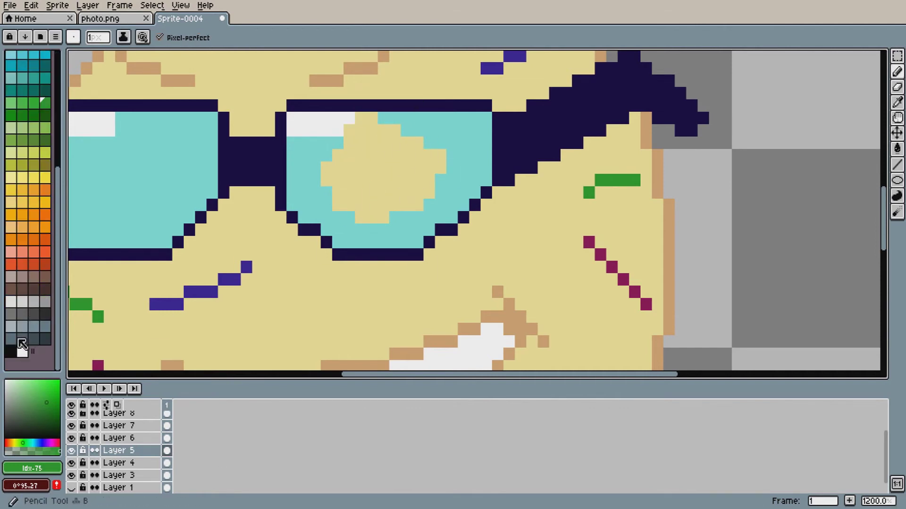
click(12, 352)
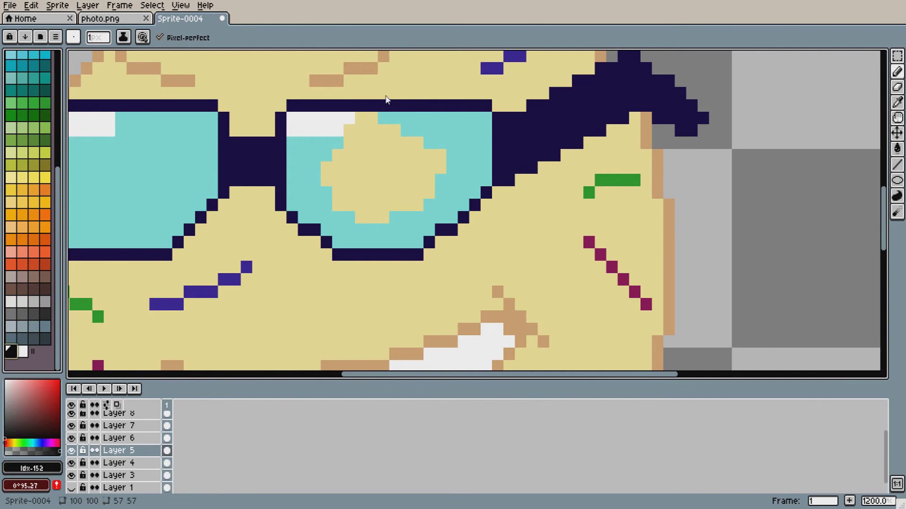
click(326, 118)
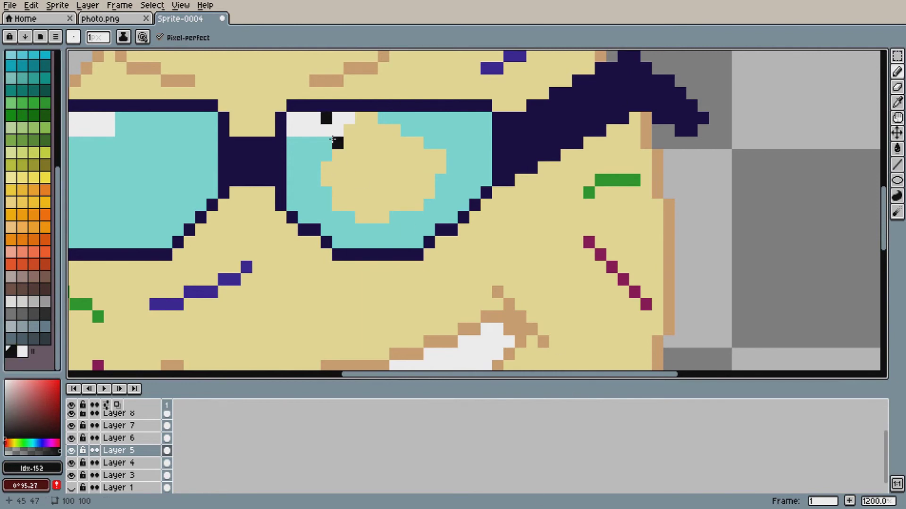
shift+click(357, 162)
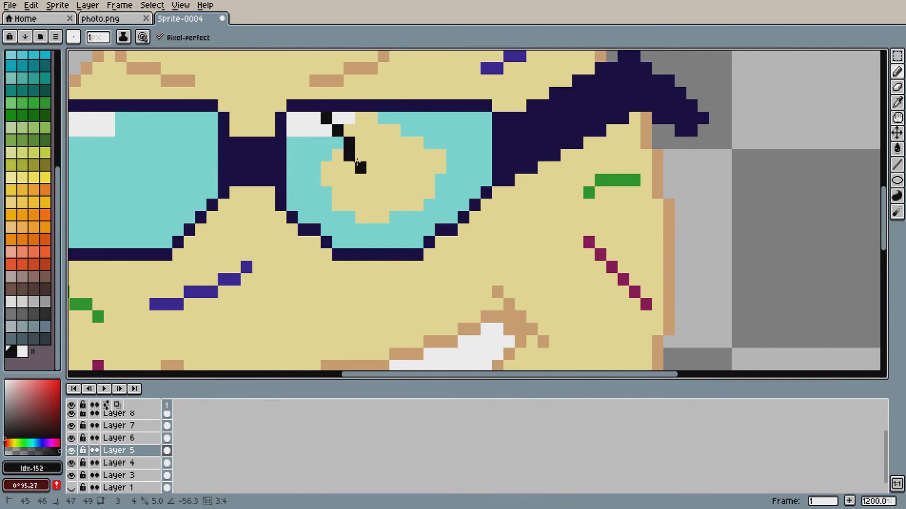
mouse_move(349, 240)
mouse_down()
mouse_move(436, 217)
mouse_move(486, 154)
mouse_move(483, 171)
mouse_up()
key(e)
key(b)
click(430, 215)
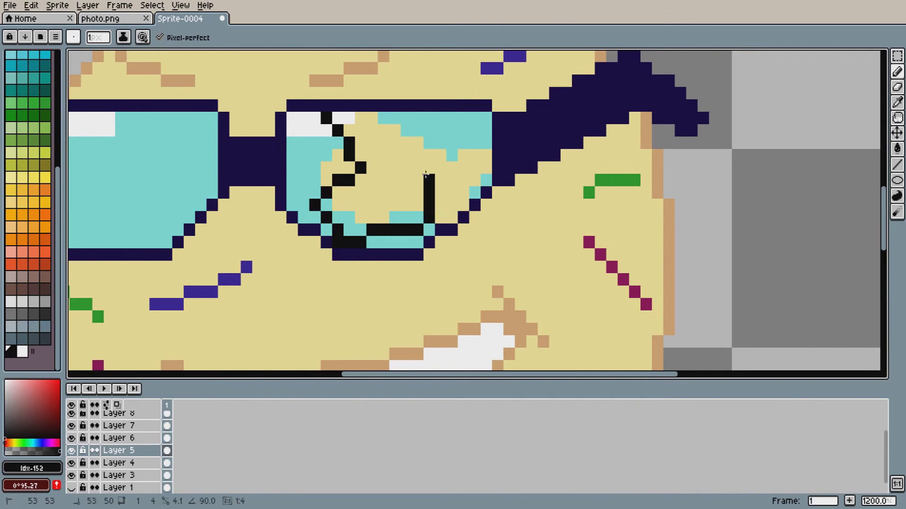
shift+click(452, 180)
key(e)
drag(418, 165, 429, 164)
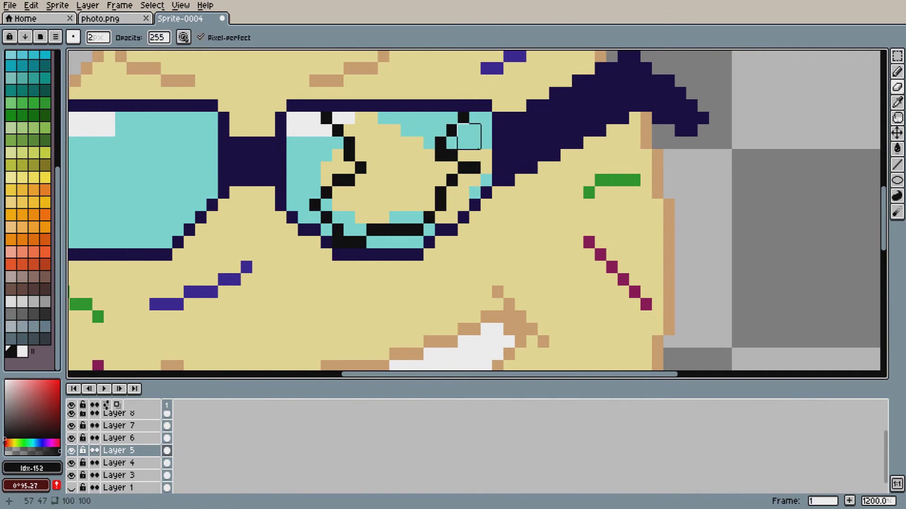
Erase the leftover teal inside the black outline and redraw its left and right edges as uneven zigzags
scroll(486, 162, up, 1)
mouse_move(342, 227)
mouse_down()
mouse_move(364, 127)
mouse_move(415, 123)
mouse_move(388, 139)
mouse_move(300, 119)
mouse_up()
click(273, 220)
key(b)
mouse_move(471, 169)
mouse_down()
mouse_move(397, 236)
mouse_move(440, 219)
mouse_move(471, 187)
mouse_up()
key(b)
click(410, 237)
key(ctrl+z)
drag(246, 183, 244, 173)
shift+click(333, 120)
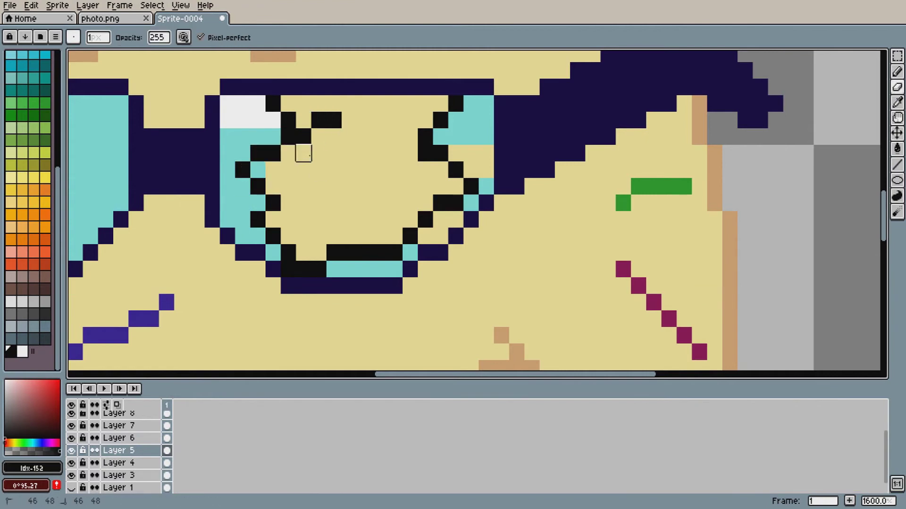
Sample the lens teal #7ce4db and repaint the erased gaps between the black outline and the lens frame
alt+click(388, 274)
drag(426, 235, 438, 235)
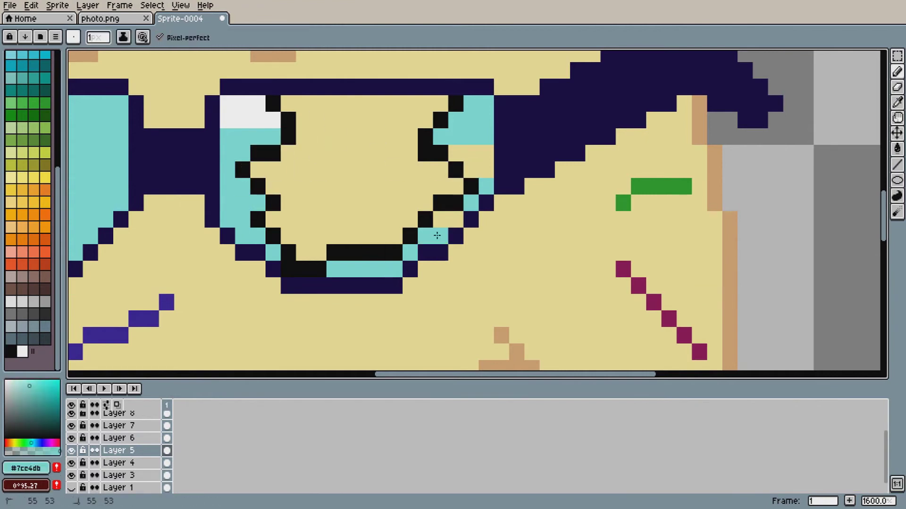
scroll(466, 168, down, 3)
scroll(462, 170, up, 3)
click(391, 236)
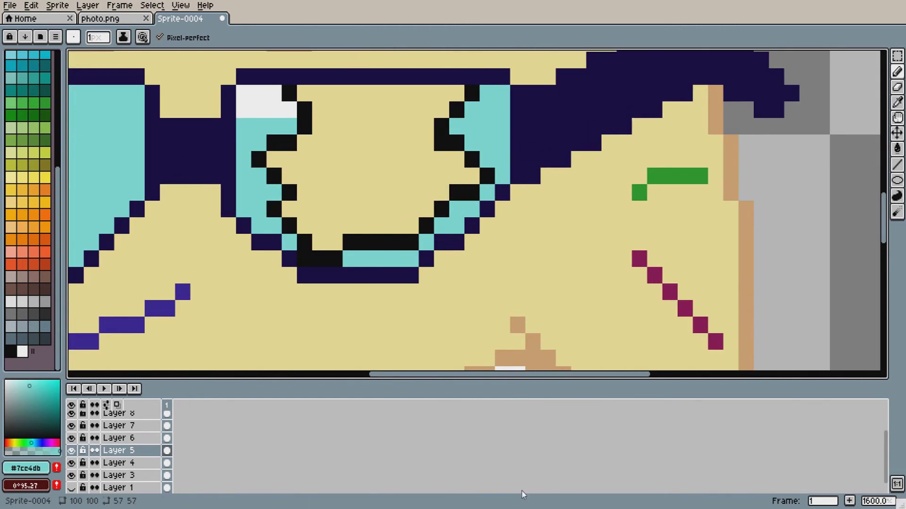
Fill the outlined opening in the right lens with white as the eyeball
scroll(358, 113, up, 1)
key(i)
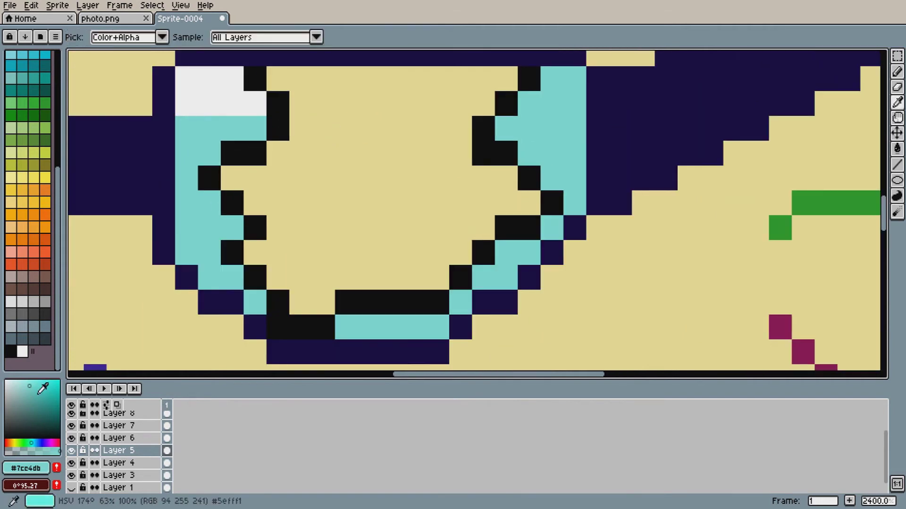
click(6, 382)
key(g)
click(363, 178)
Paint a medium grey eyelid three pixel rows deep across the top of the white eye
click(7, 415)
key(b)
mouse_move(278, 78)
mouse_down()
mouse_move(409, 80)
mouse_move(324, 101)
mouse_move(501, 111)
mouse_up()
scroll(501, 111, down, 4)
scroll(493, 79, up, 4)
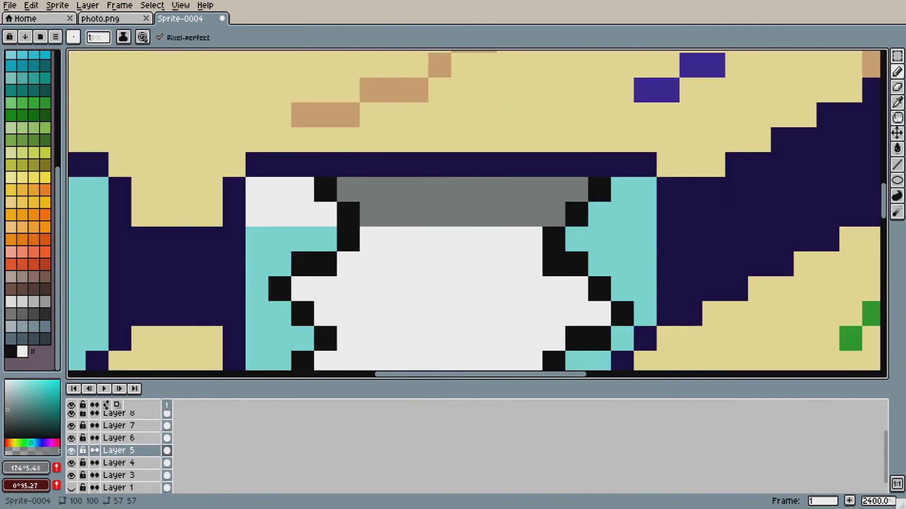
drag(349, 271, 463, 245)
key(ctrl+z)
mouse_move(351, 265)
mouse_down()
mouse_move(396, 239)
mouse_move(532, 240)
mouse_up()
scroll(576, 255, down, 2)
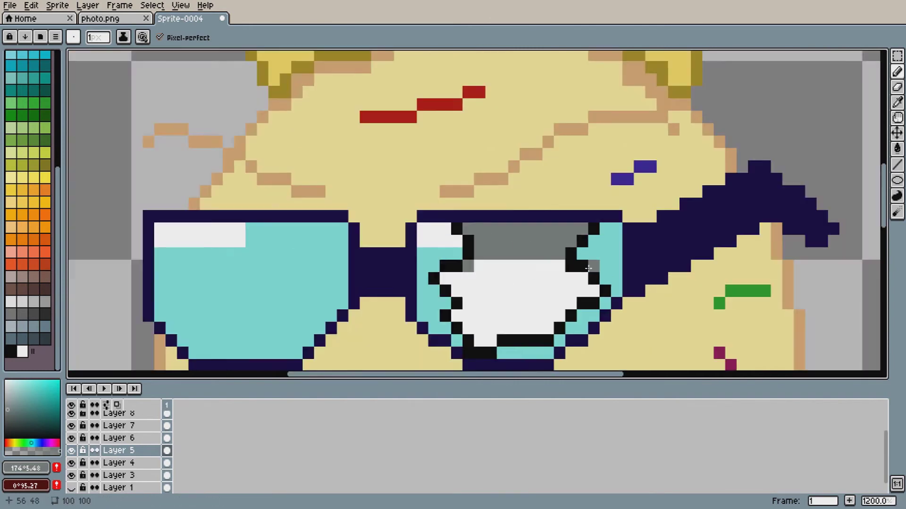
scroll(584, 263, up, 2)
On a new layer above Layer 5, draw a black ellipse outline about 5 by 7 pixels in the eye's middle as the iris
click(897, 180)
click(6, 439)
drag(885, 203, 889, 218)
drag(385, 163, 494, 280)
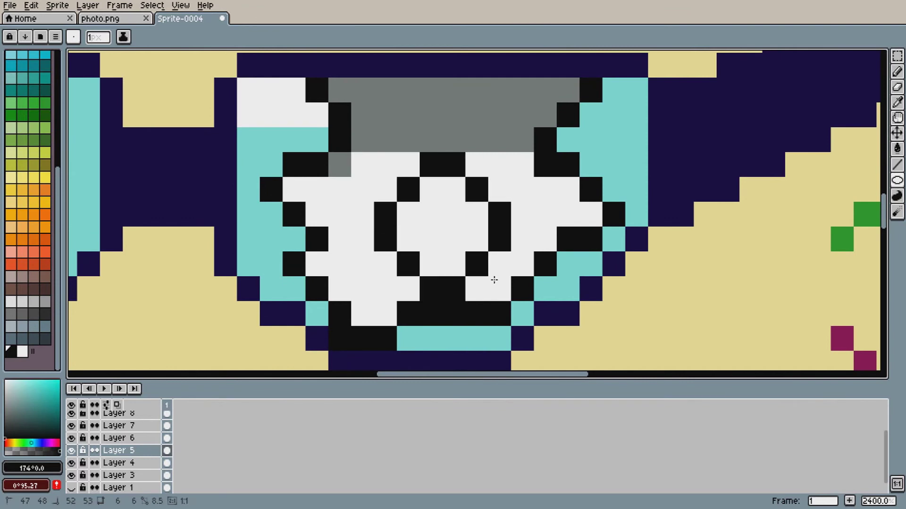
key(ctrl+z)
key(shift+n)
drag(389, 142, 477, 283)
key(v)
drag(477, 216, 478, 215)
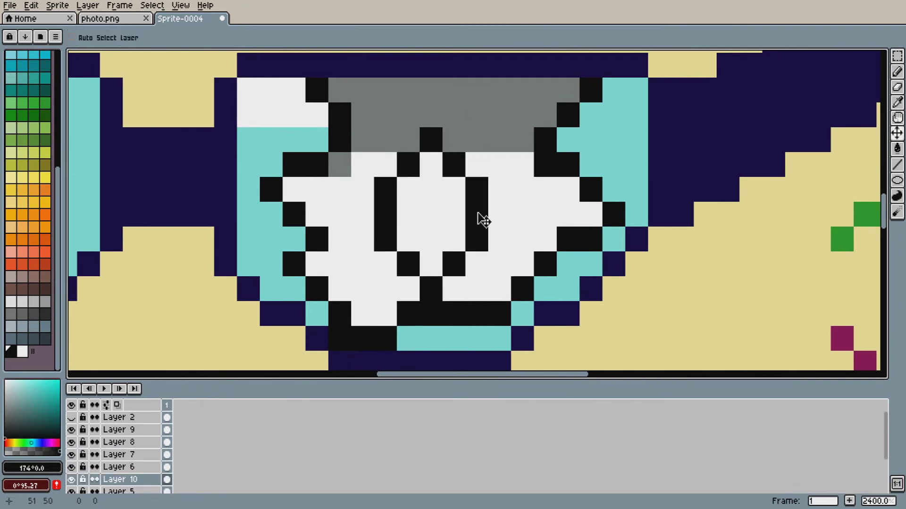
Erase the topmost pixel of the black iris outline
scroll(532, 222, down, 2)
scroll(523, 213, up, 2)
key(e)
click(444, 148)
scroll(534, 200, down, 3)
scroll(531, 243, up, 3)
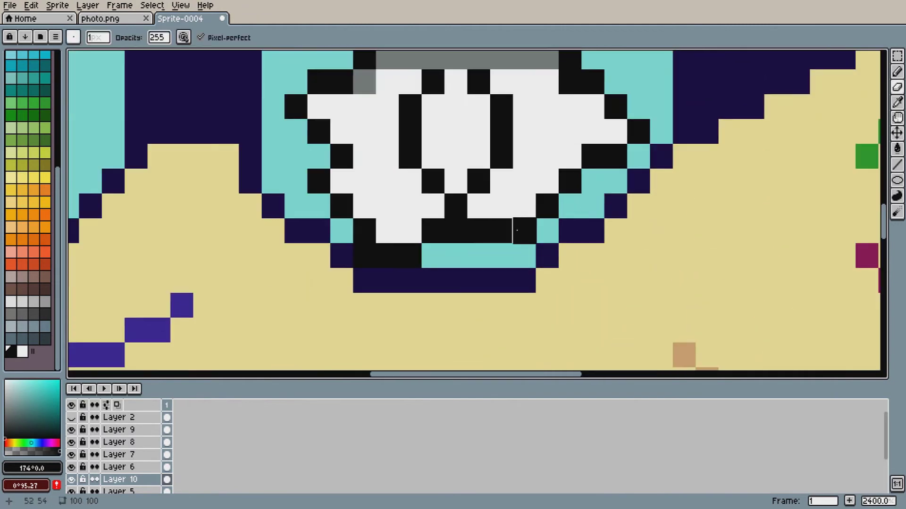
drag(885, 224, 886, 216)
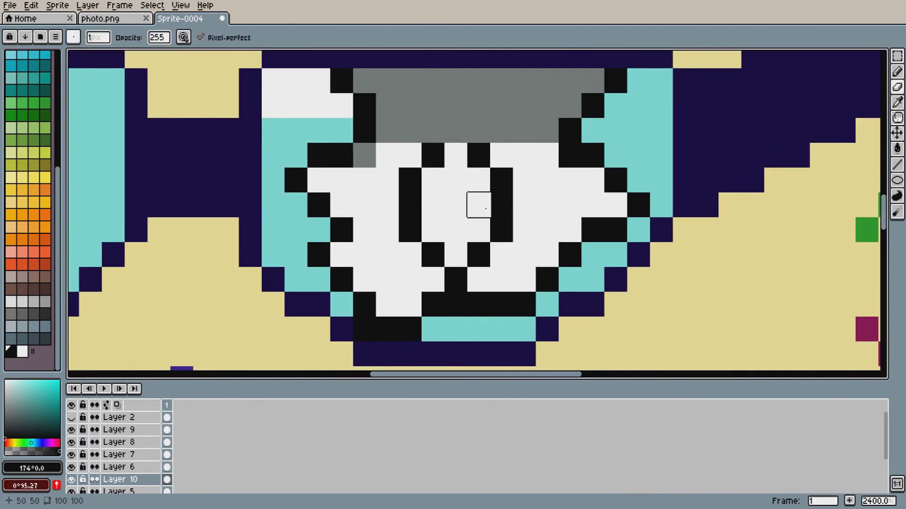
Fill the iris on Layer 10 with a dark red centre column surrounded by brighter red pixels
click(5, 443)
click(57, 387)
key(b)
click(57, 412)
click(455, 182)
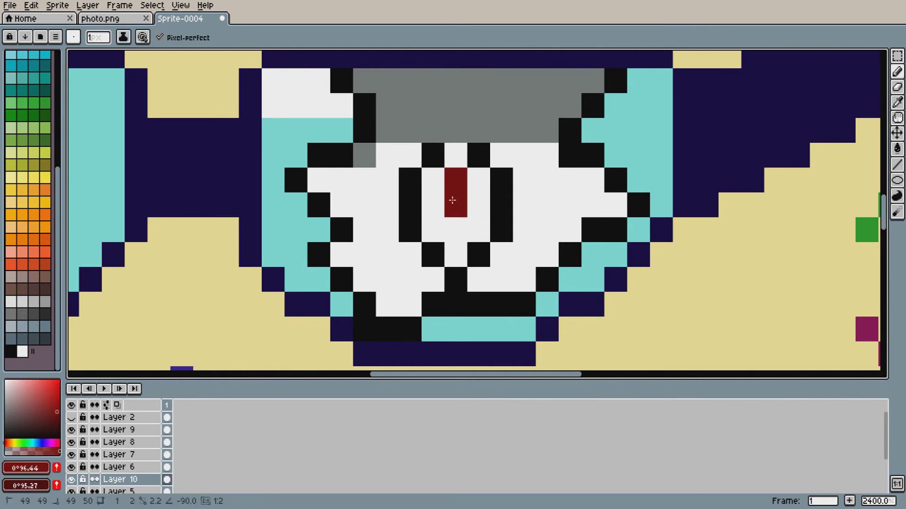
click(57, 393)
drag(432, 180, 432, 231)
drag(479, 180, 459, 254)
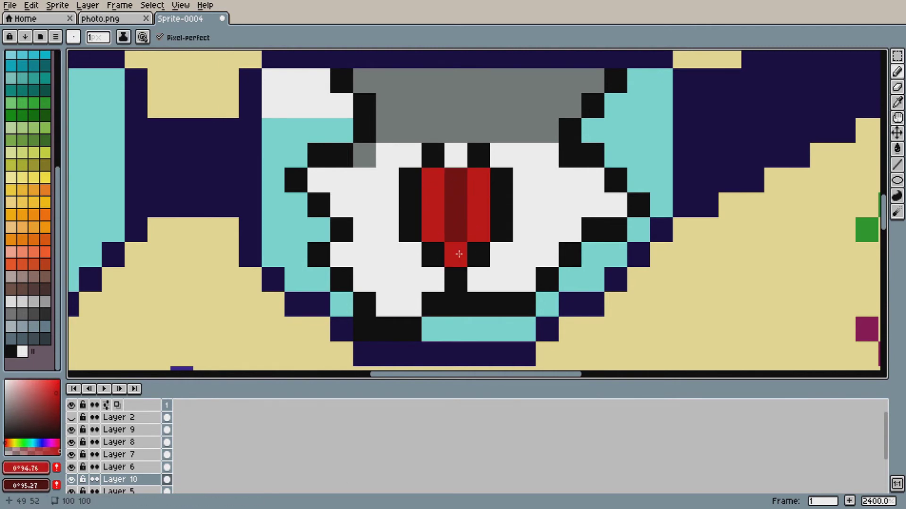
scroll(642, 227, down, 6)
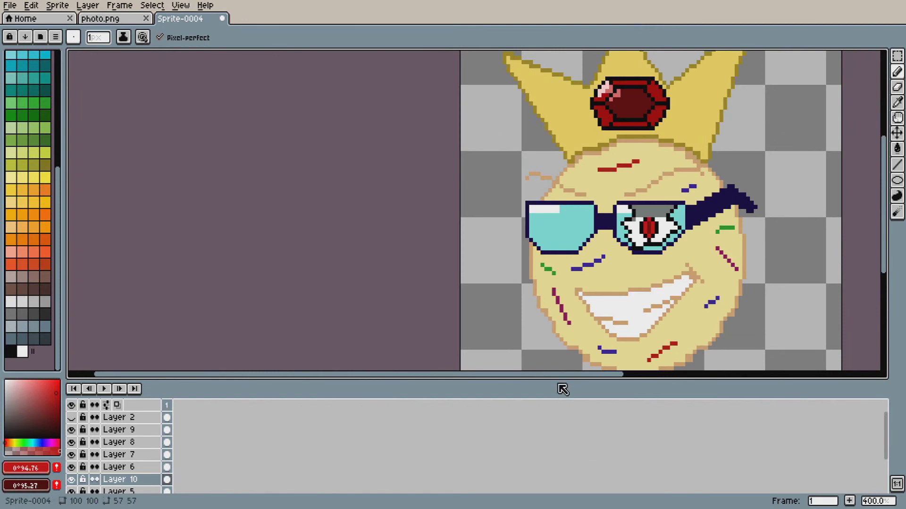
scroll(401, 231, up, 5)
click(501, 93)
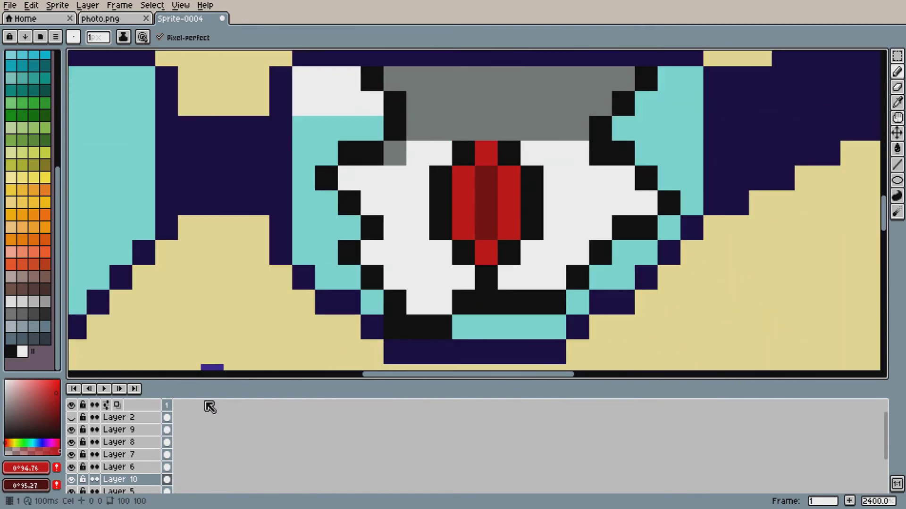
Repaint the lowest grey eyelid row white on Layer 5 and move the Layer 10 iris up one pixel
click(124, 490)
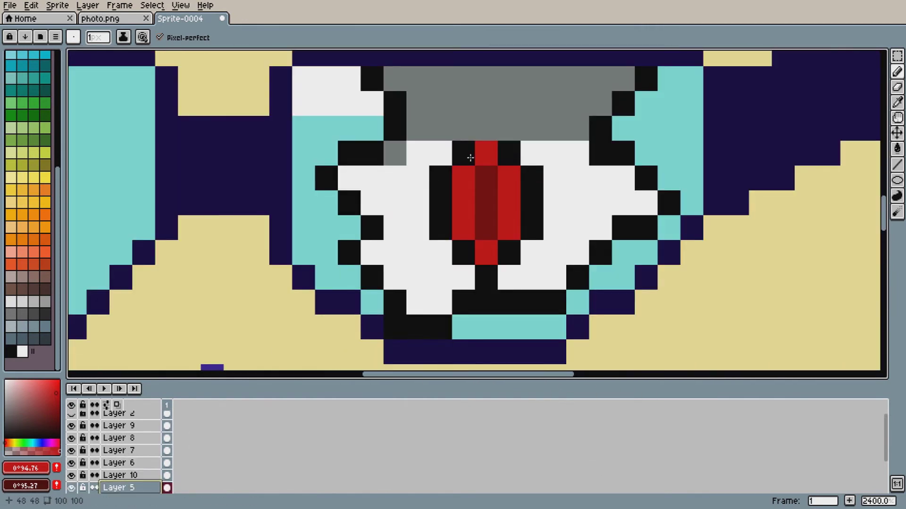
alt+click(431, 164)
mouse_move(395, 153)
mouse_down()
mouse_move(431, 129)
mouse_move(578, 129)
mouse_up()
click(126, 475)
key(v)
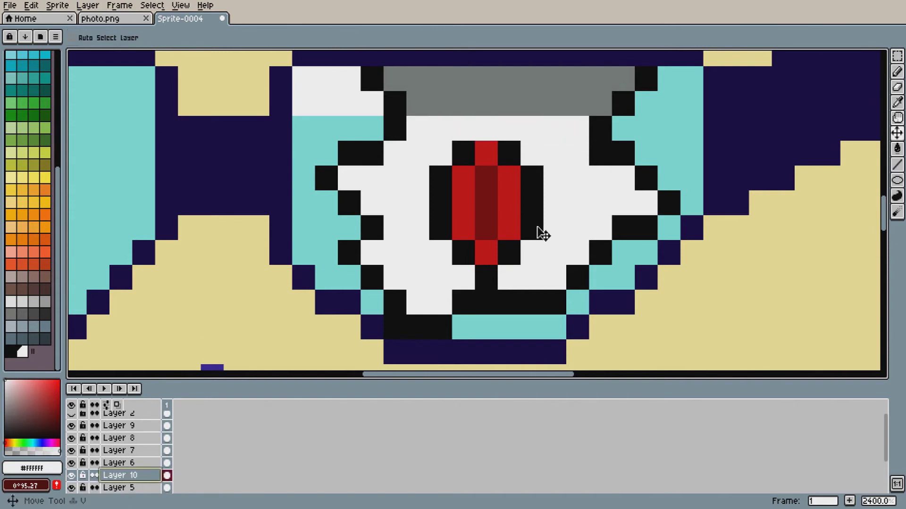
drag(516, 218, 517, 204)
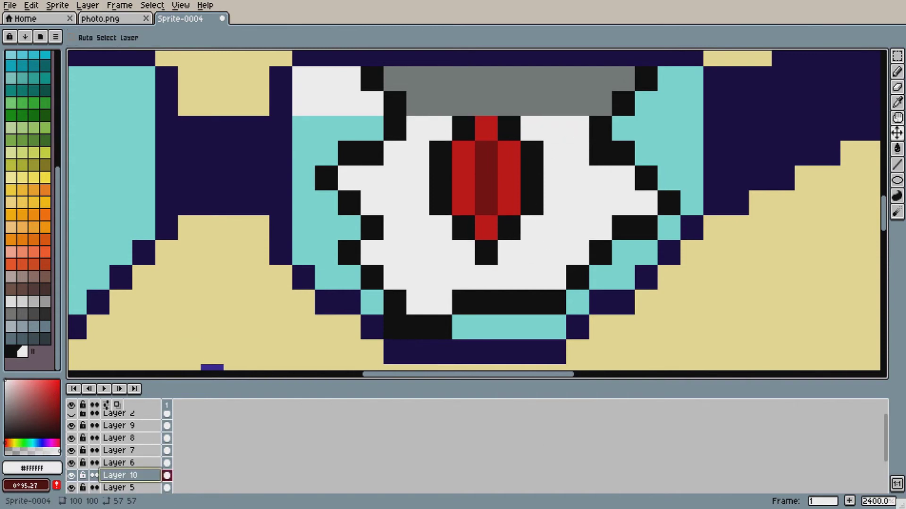
Recolour the iris's black outline light red
scroll(501, 146, up, 1)
alt+click(457, 177)
key(b)
click(43, 383)
click(448, 122)
mouse_move(448, 123)
mouse_down()
mouse_move(451, 255)
mouse_move(559, 189)
mouse_move(512, 122)
mouse_up()
On Layer 5, rework the eye's lower-left corner so the black bottom edge runs straight with teal beneath it
scroll(694, 184, down, 8)
drag(595, 375, 605, 376)
scroll(667, 211, up, 8)
key(i)
click(562, 214)
click(132, 487)
key(b)
mouse_move(508, 253)
mouse_down()
mouse_move(459, 213)
mouse_move(474, 189)
mouse_move(490, 184)
mouse_up()
key(i)
click(432, 184)
key(b)
Sample the iris's light red and add a one-pixel tip above the iris over the grey eyelid
scroll(613, 181, down, 4)
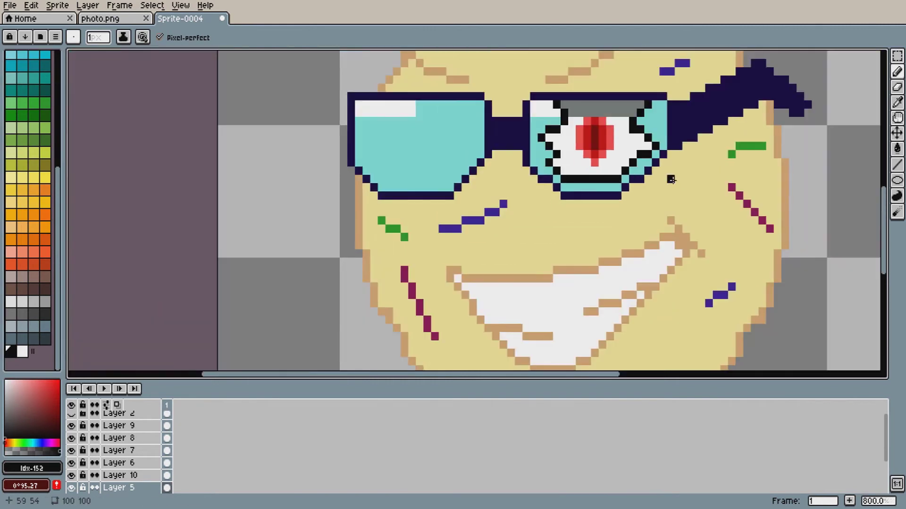
scroll(668, 178, up, 2)
drag(884, 212, 885, 193)
scroll(530, 158, up, 3)
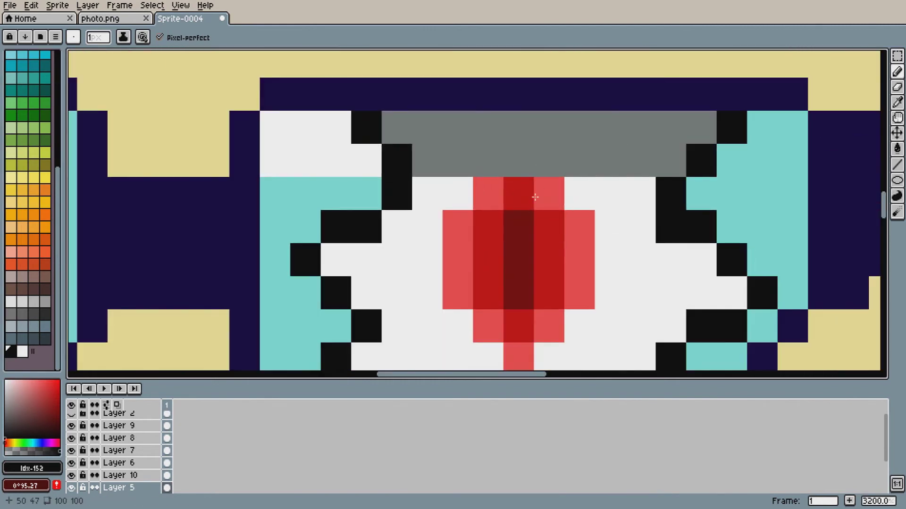
alt+click(547, 198)
scroll(580, 189, down, 5)
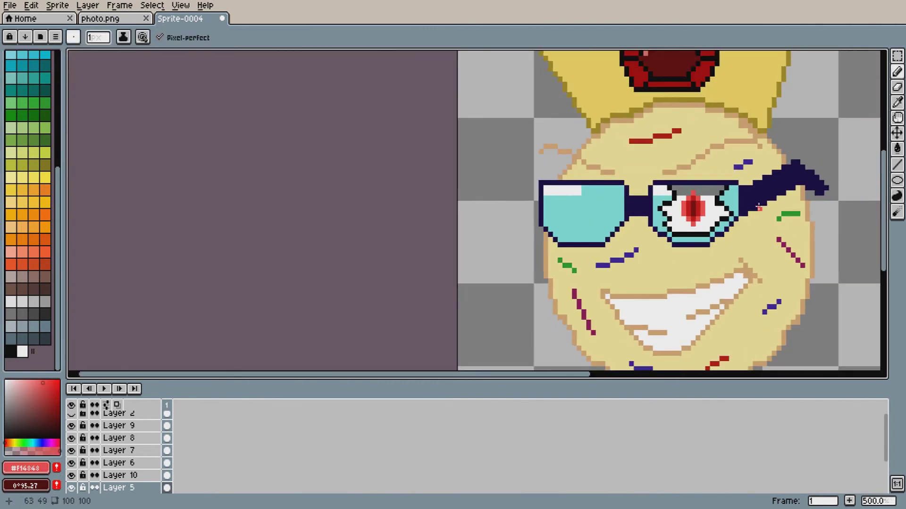
scroll(589, 224, up, 4)
scroll(589, 224, up, 1)
On Layer 10, paint the iris's dark red centre column near-black as a slit pupil
click(52, 437)
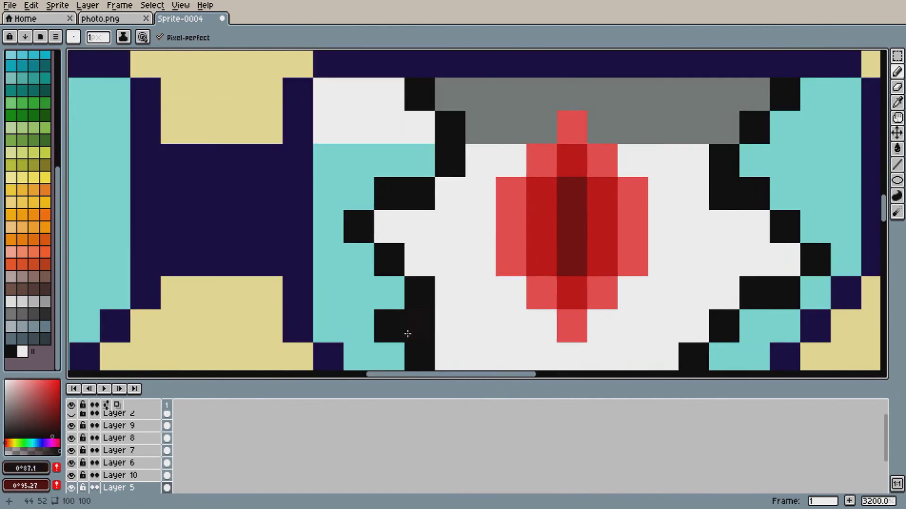
click(131, 475)
drag(571, 194, 568, 255)
scroll(623, 259, down, 6)
scroll(794, 327, up, 2)
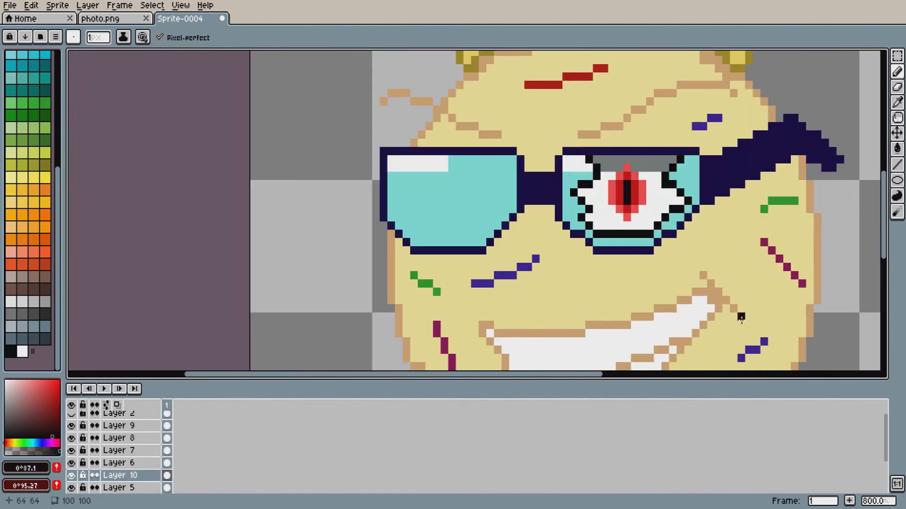
scroll(656, 194, up, 1)
Sample the eyelid grey on Layer 5 and paint over the light red tip above the iris
ctrl+click(618, 207)
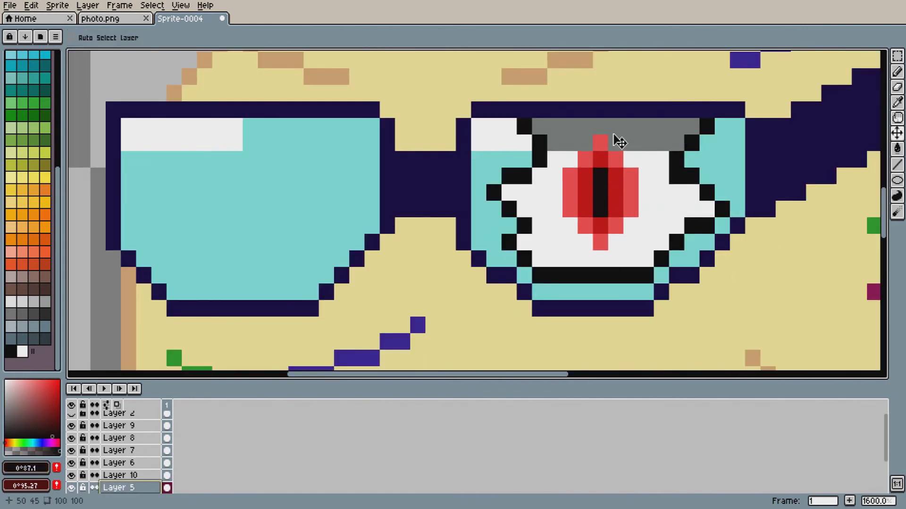
alt+click(615, 136)
click(604, 140)
mouse_move(607, 190)
mouse_down()
mouse_move(620, 190)
mouse_move(589, 190)
mouse_up()
scroll(694, 173, down, 2)
scroll(700, 181, down, 2)
scroll(728, 228, down, 2)
scroll(705, 185, up, 6)
Paint the lower row of the grey eyelid dark grey as a shadow
click(9, 433)
drag(9, 433, 4, 426)
key(Down)
drag(598, 161, 716, 156)
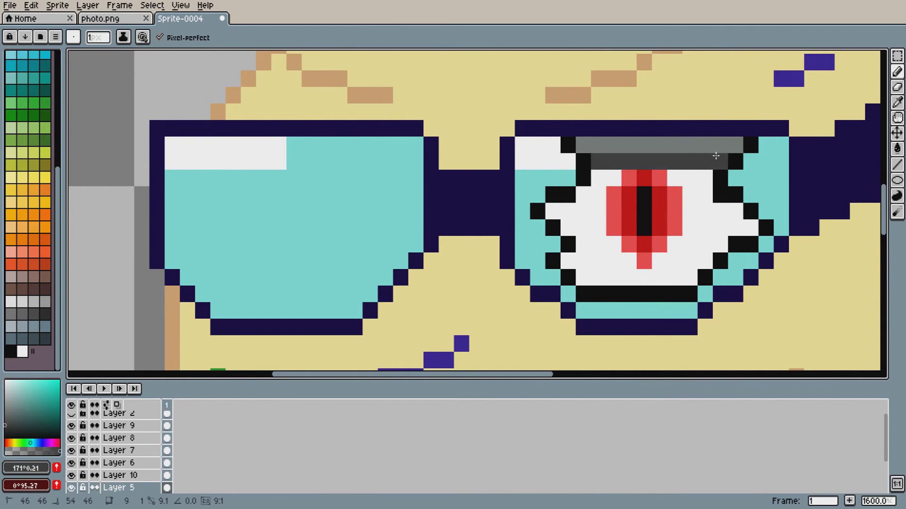
Try the Jumble tool on the left part of the dark grey eyelid row, and undo it
scroll(716, 156, down, 3)
scroll(797, 283, up, 5)
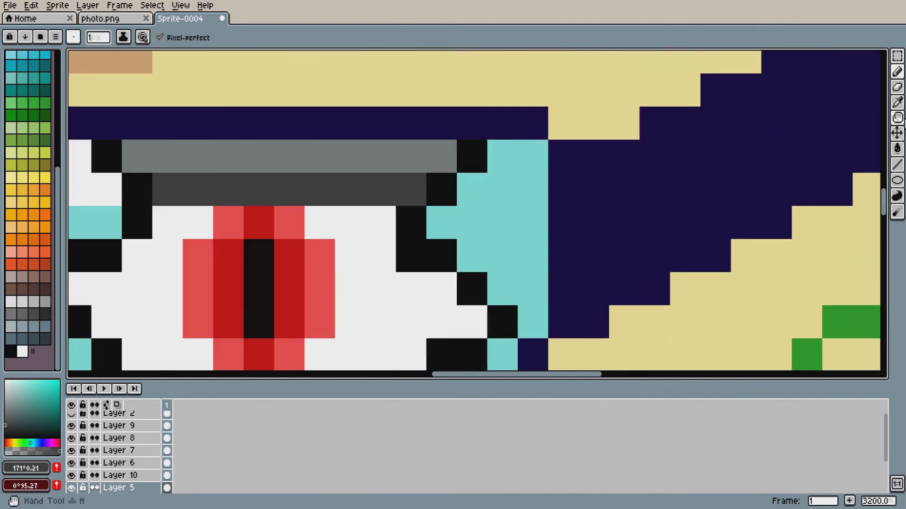
click(897, 212)
drag(168, 189, 221, 191)
key(ctrl+z)
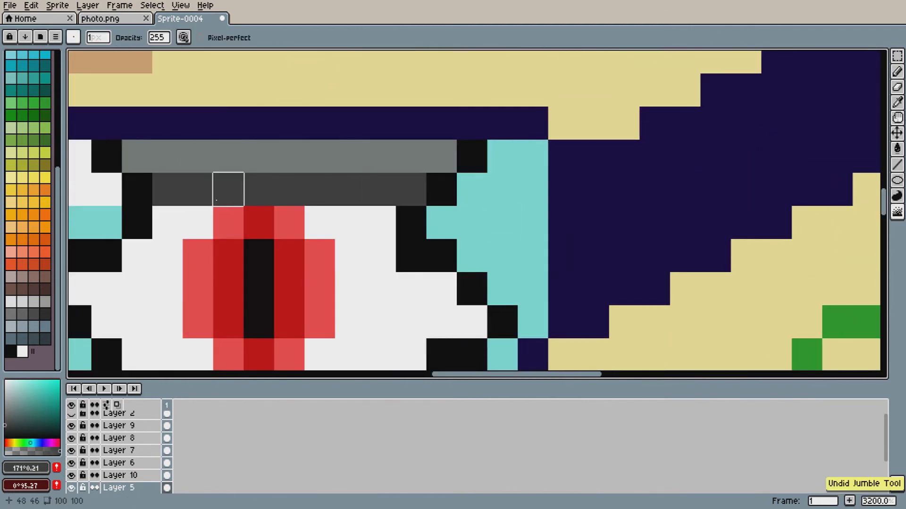
Try blurring the upper row of the grey eyelid on Layer 5, then undo it together with the dark grey lower row
click(870, 212)
mouse_move(167, 156)
mouse_down()
mouse_move(180, 171)
mouse_move(216, 180)
mouse_move(387, 175)
mouse_move(344, 165)
mouse_move(150, 166)
mouse_move(156, 177)
mouse_move(380, 176)
mouse_move(228, 187)
mouse_move(181, 185)
mouse_move(410, 154)
mouse_up()
scroll(411, 156, down, 6)
scroll(874, 203, up, 3)
key(ctrl+z)
key(ctrl+z)
key(ctrl+z)
key(ctrl+z)
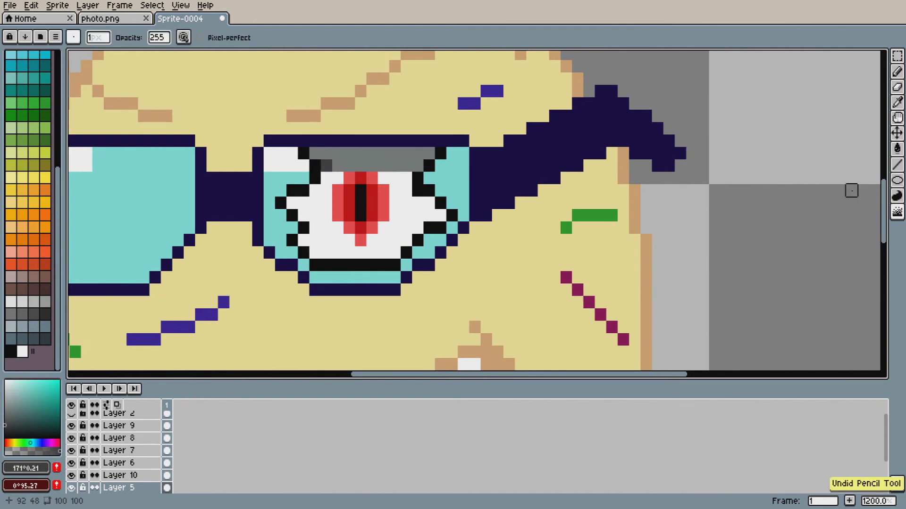
key(ctrl+z)
Blur the eyelid rows on Layer 5 with the Blur tool, enlarging the brush to 2 px for the final stroke
click(897, 213)
mouse_move(314, 152)
mouse_down()
mouse_move(417, 153)
mouse_move(417, 165)
mouse_move(326, 153)
mouse_up()
drag(417, 165, 337, 165)
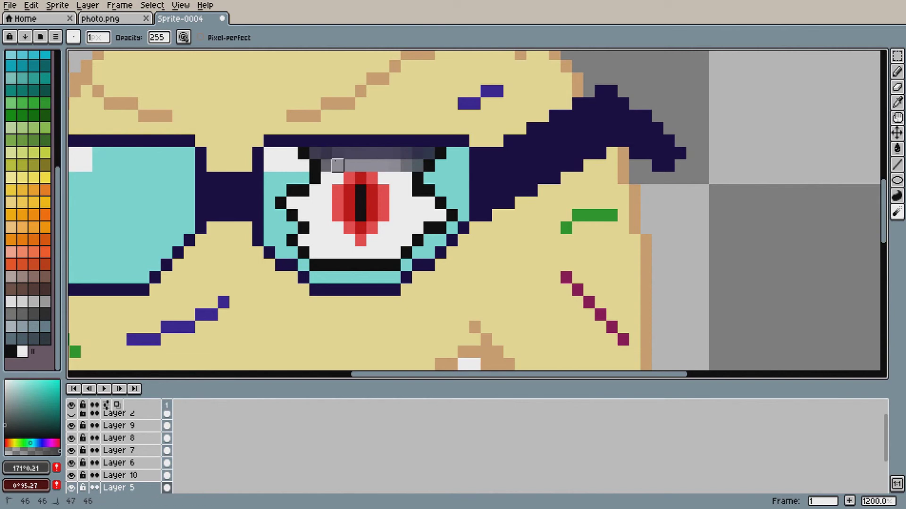
drag(96, 43, 93, 56)
drag(338, 164, 384, 162)
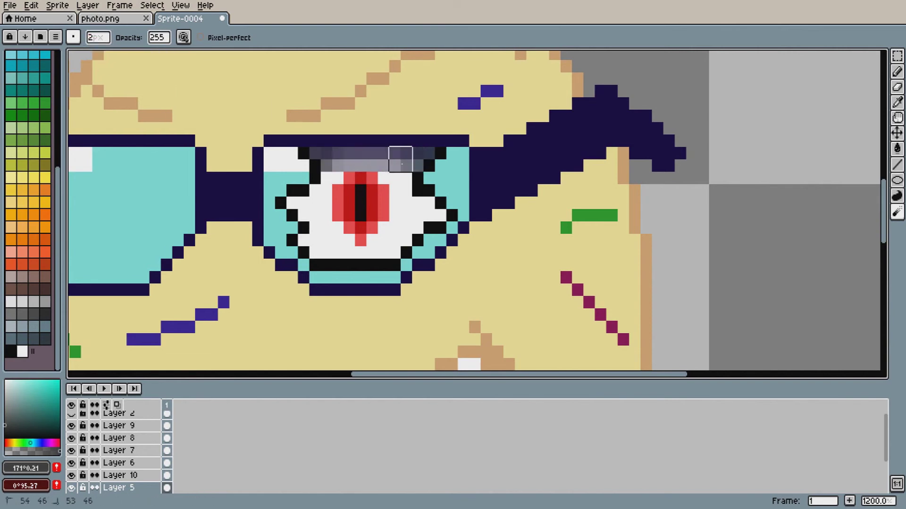
scroll(489, 163, up, 1)
Sample the navy of the glasses frame, try painting a navy column along the right lens's outer edge, and undo it
key(v)
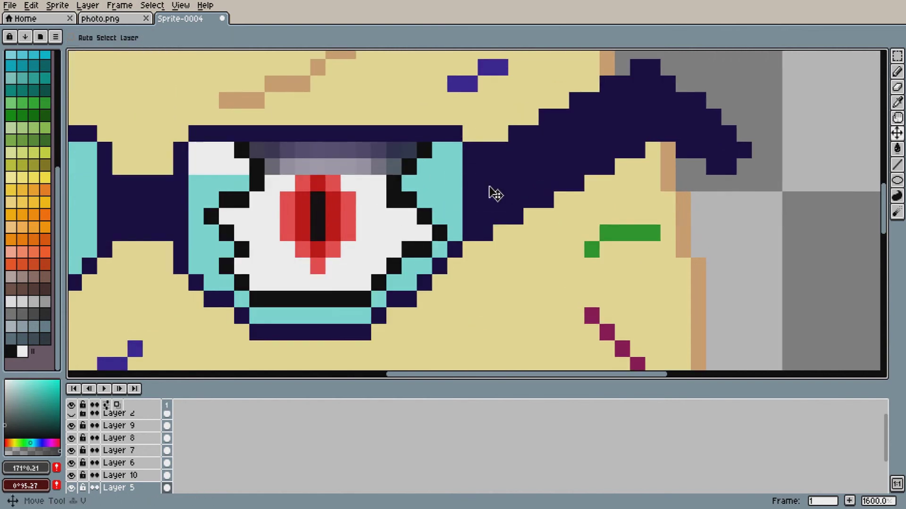
alt+click(489, 200)
key(b)
drag(456, 151, 457, 232)
scroll(518, 233, down, 6)
scroll(476, 307, up, 2)
scroll(477, 214, up, 4)
key(ctrl+z)
scroll(477, 213, up, 1)
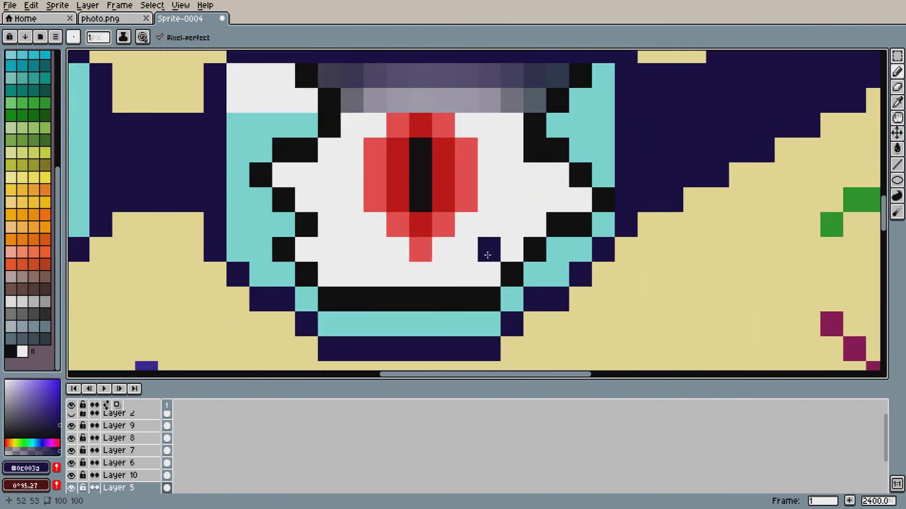
Try shifting the red iris on Layer 10 outward and back within the white of the eye
key(v)
drag(438, 190, 491, 202)
scroll(751, 191, down, 4)
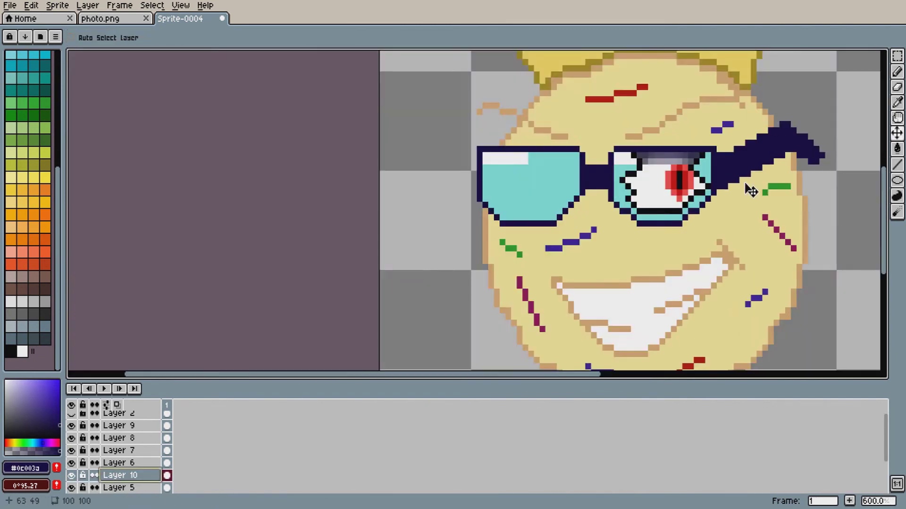
scroll(751, 191, up, 3)
drag(537, 177, 475, 178)
scroll(602, 206, down, 3)
scroll(467, 189, up, 2)
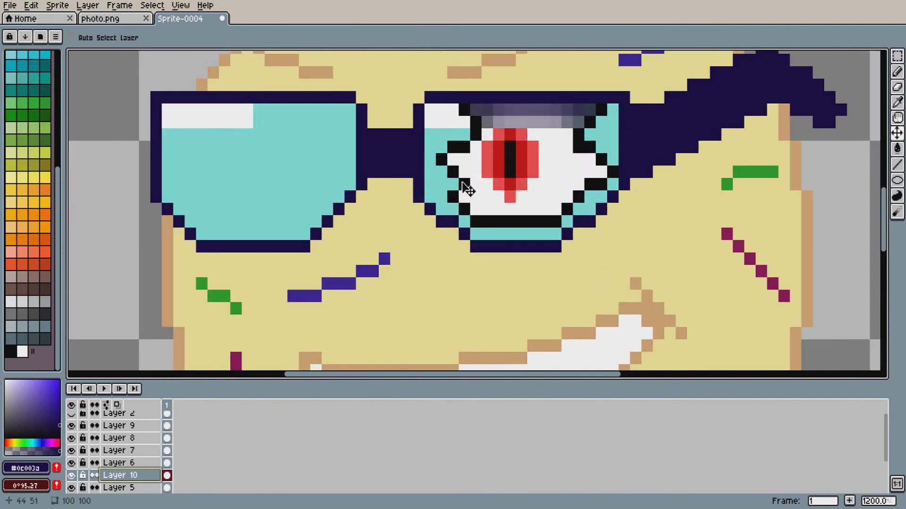
Select the red iris on Layer 10, try transforming it, undo that, and delete the iris
key(ctrl+t)
scroll(558, 159, up, 2)
drag(527, 254, 491, 277)
scroll(573, 160, down, 3)
scroll(573, 160, up, 3)
key(ctrl+z)
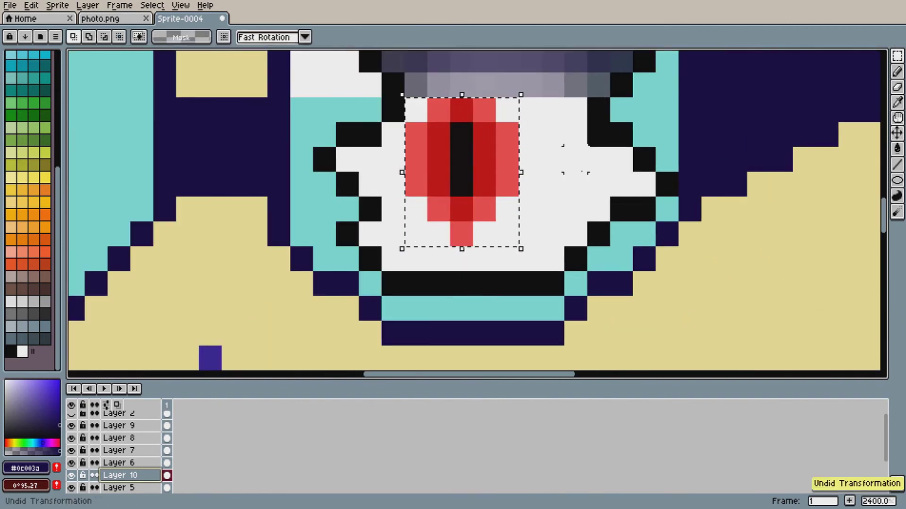
key(Delete)
Pencil a bright red curved iris edge across the upper-left part of the empty white eye on Layer 10
key(b)
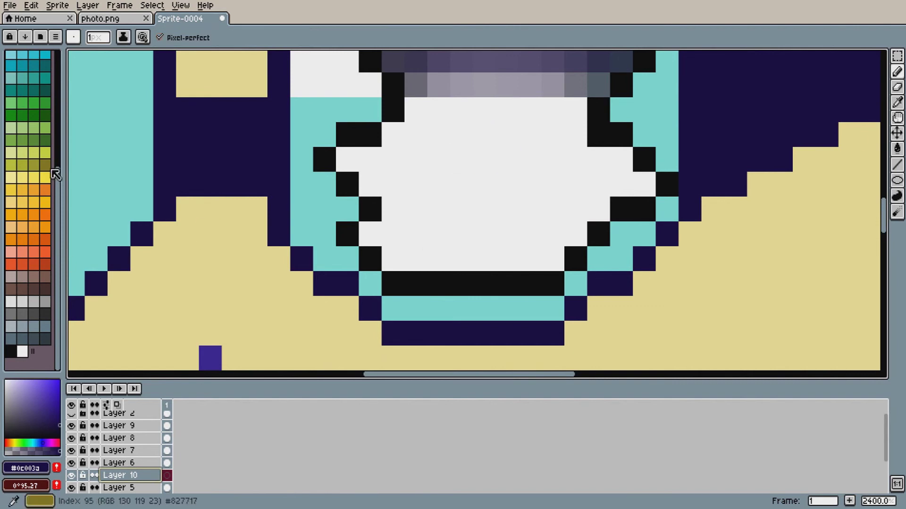
scroll(35, 155, up, 5)
click(33, 70)
click(44, 58)
mouse_move(530, 108)
mouse_down()
mouse_move(520, 144)
mouse_move(462, 197)
mouse_up()
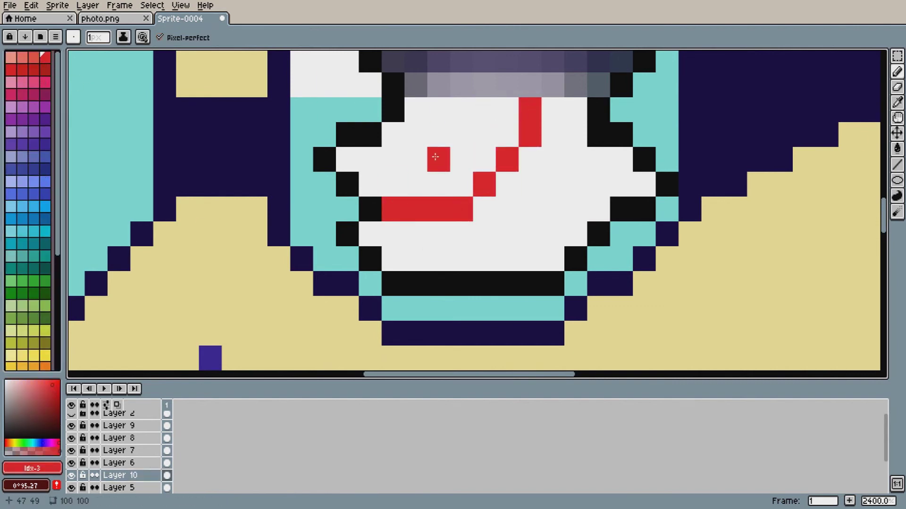
Colour the area inside the bright red iris edge dark red
click(57, 402)
key(g)
click(432, 158)
key(ctrl+z)
click(352, 157)
key(ctrl+z)
key(b)
mouse_move(348, 159)
mouse_down()
mouse_move(419, 117)
mouse_move(501, 112)
mouse_move(446, 130)
mouse_move(416, 167)
mouse_move(447, 182)
mouse_move(414, 164)
mouse_move(485, 160)
mouse_up()
click(55, 418)
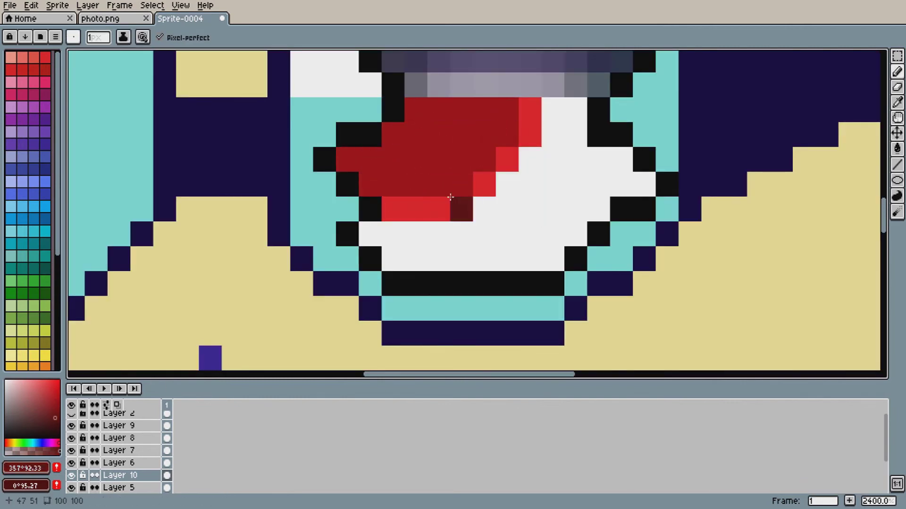
key(ctrl+z)
Paint a black pupil in the upper-left part of the dark red iris
click(57, 438)
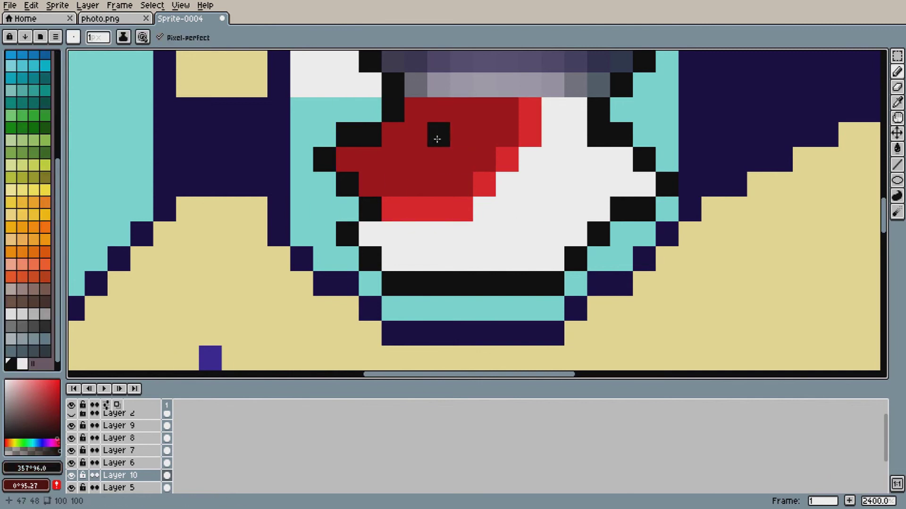
click(393, 159)
scroll(561, 182, down, 5)
scroll(547, 170, up, 5)
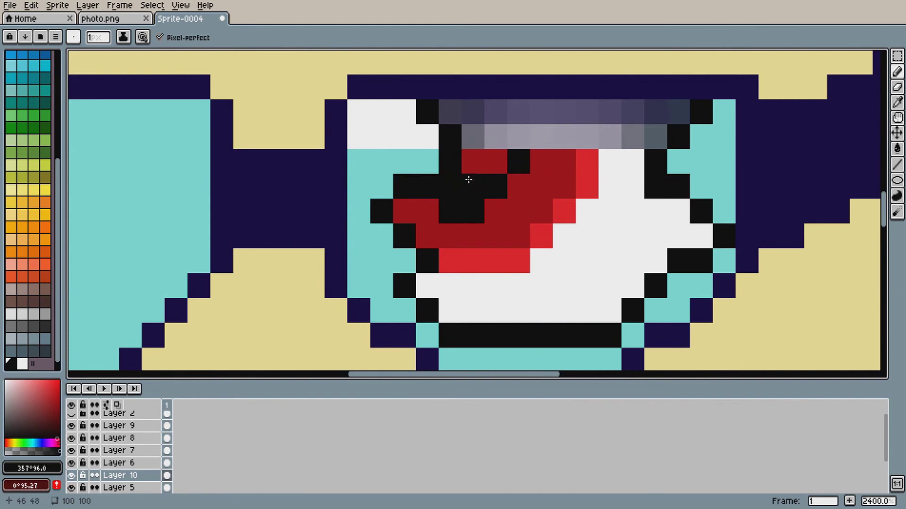
drag(468, 180, 497, 162)
scroll(688, 243, down, 5)
scroll(691, 243, up, 5)
Sample the iris's dark red and touch up the edge beside the black pupil
alt+click(500, 238)
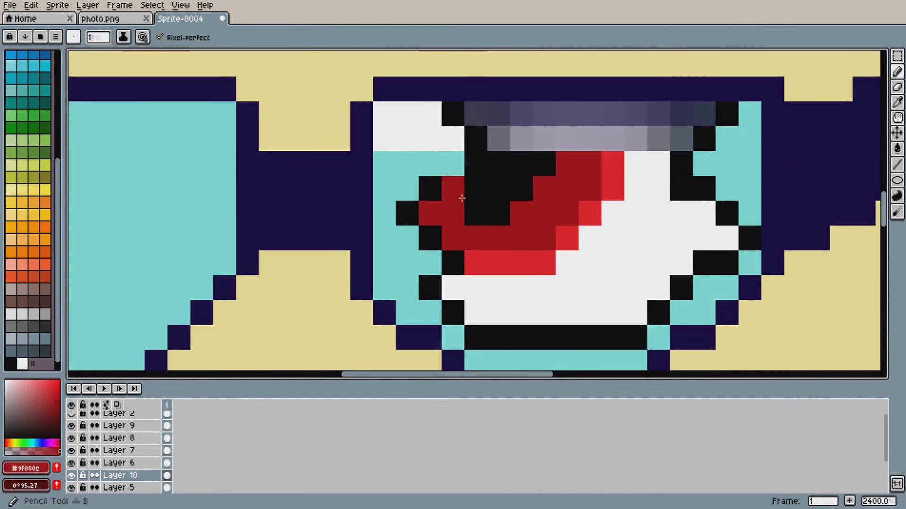
mouse_move(462, 198)
mouse_down()
mouse_move(494, 198)
mouse_move(499, 163)
mouse_up()
scroll(613, 258, down, 1)
scroll(614, 257, up, 1)
Undo all the pencil work on the angled iris until the eye is plain white
key(ctrl+z)
key(ctrl+z)
key(ctrl+z)
key(ctrl+z)
key(ctrl+z)
key(ctrl+z)
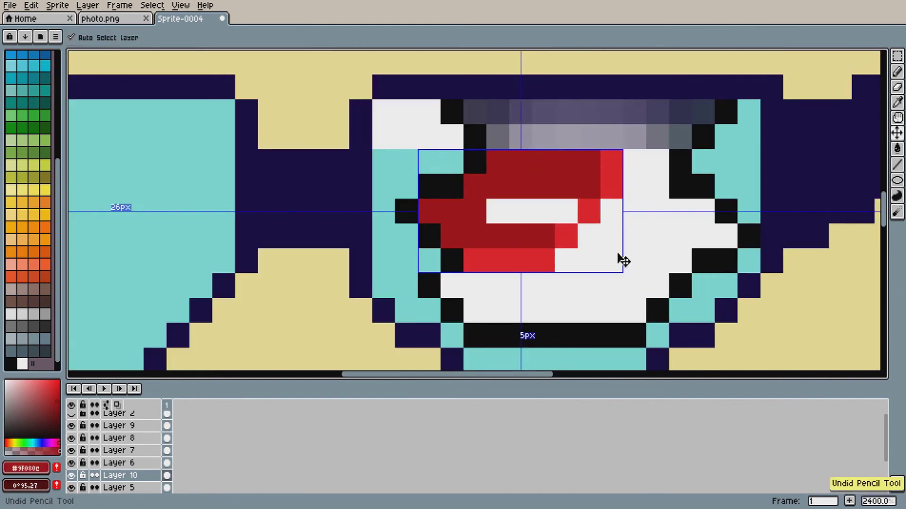
key(ctrl+z)
key(ctrl+z)
key(ctrl+z)
key(ctrl+z)
key(ctrl+z)
key(ctrl+z)
key(ctrl+z)
key(ctrl+z)
Draw a near-black pointed oval iris outline in the middle of the white eye on Layer 10 and fill it with red
click(7, 438)
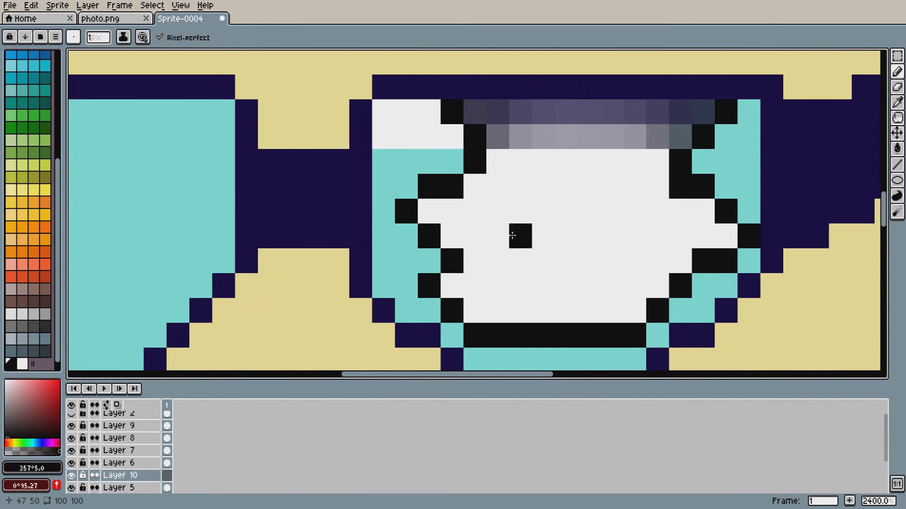
mouse_move(571, 166)
mouse_down()
mouse_move(550, 196)
mouse_move(524, 209)
mouse_up()
mouse_move(589, 187)
mouse_down()
mouse_move(617, 196)
mouse_move(617, 234)
mouse_up()
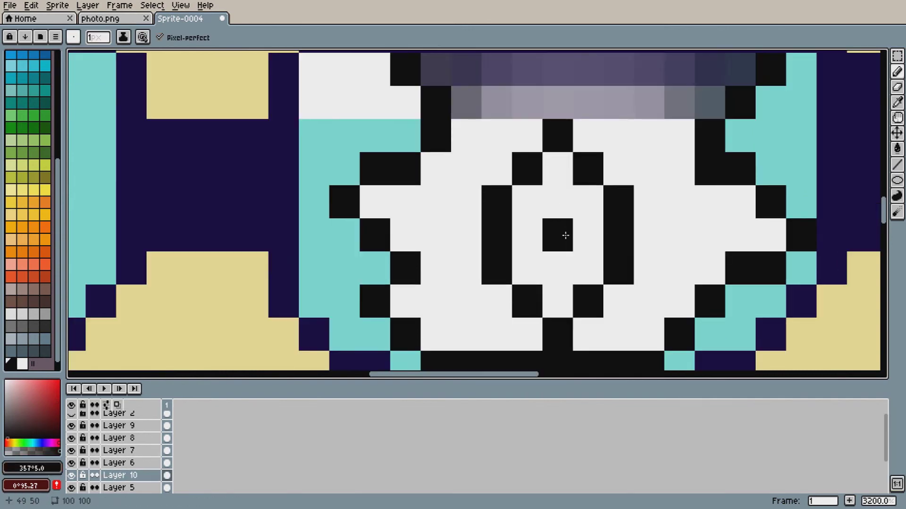
key(g)
scroll(552, 235, up, 3)
click(533, 255)
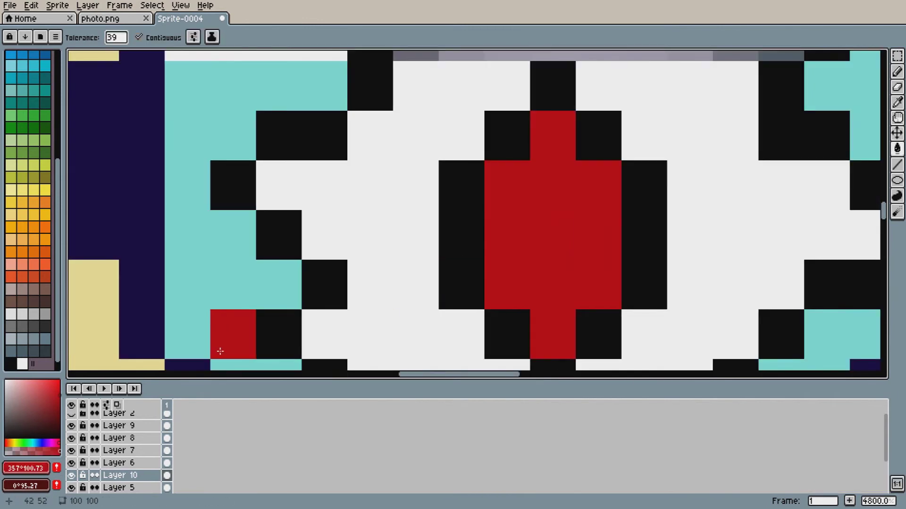
Paint the iris's central column very dark red as a slit pupil
click(55, 417)
key(b)
drag(563, 203, 562, 267)
scroll(562, 267, down, 5)
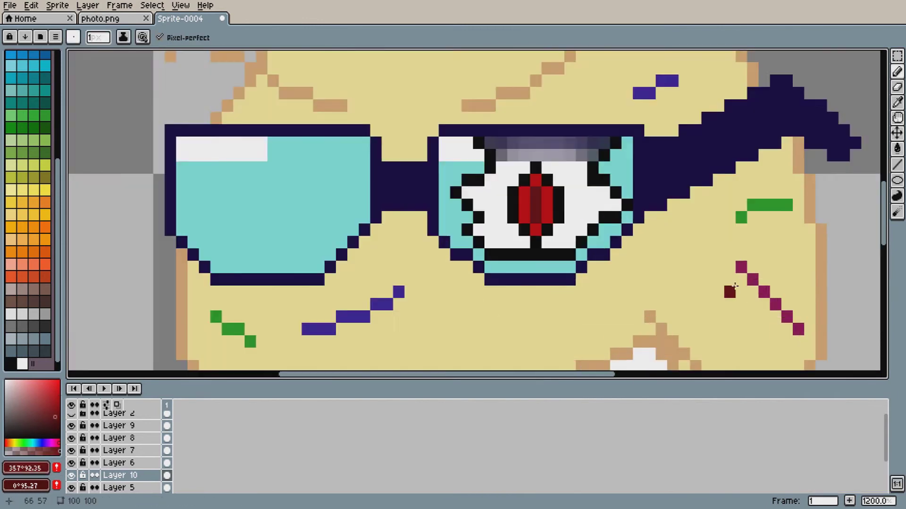
scroll(563, 268, up, 5)
click(60, 420)
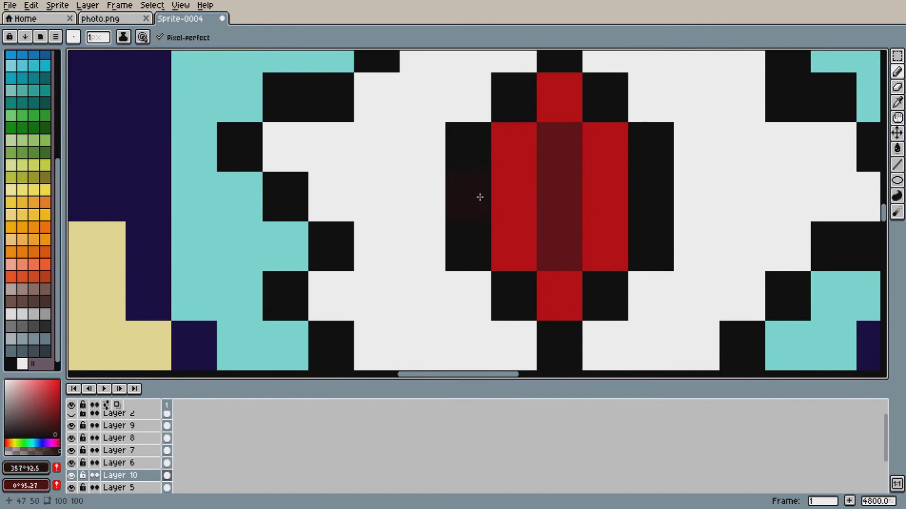
drag(559, 142, 554, 254)
Repaint the iris's inner area in a darker red and recolour its near-black outline medium red
click(57, 414)
mouse_move(523, 152)
mouse_down()
mouse_move(540, 275)
mouse_move(576, 100)
mouse_up()
click(59, 415)
mouse_move(514, 97)
mouse_down()
mouse_move(467, 151)
mouse_move(560, 340)
mouse_move(667, 165)
mouse_move(698, 143)
mouse_up()
scroll(697, 143, down, 8)
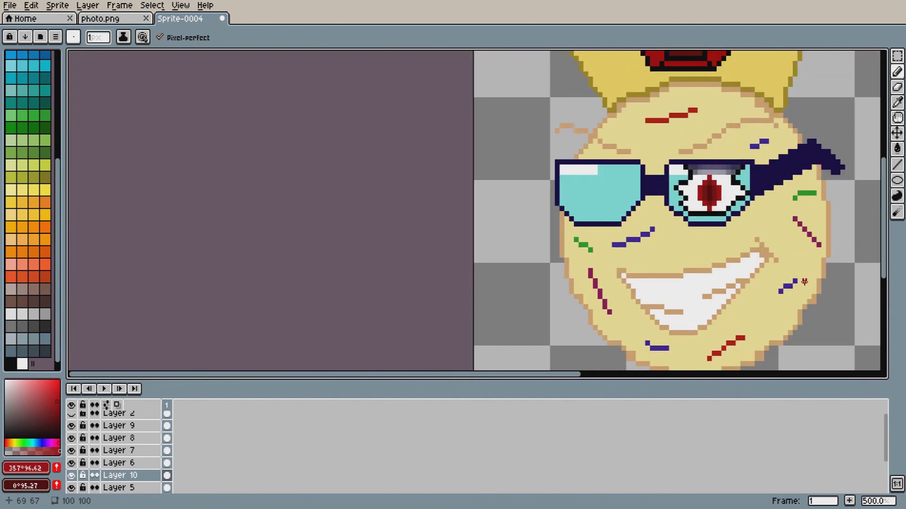
Move the iris up one pixel and erase the tip that overlaps the eyelid
scroll(679, 230, up, 5)
key(v)
drag(675, 223, 673, 204)
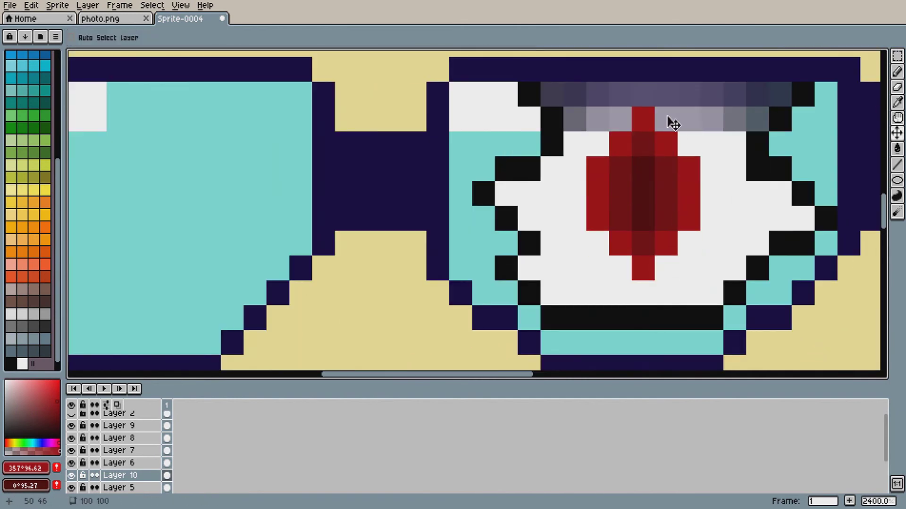
scroll(666, 116, up, 1)
key(e)
click(635, 121)
scroll(717, 182, down, 6)
drag(563, 375, 682, 375)
scroll(685, 356, down, 2)
scroll(736, 347, up, 2)
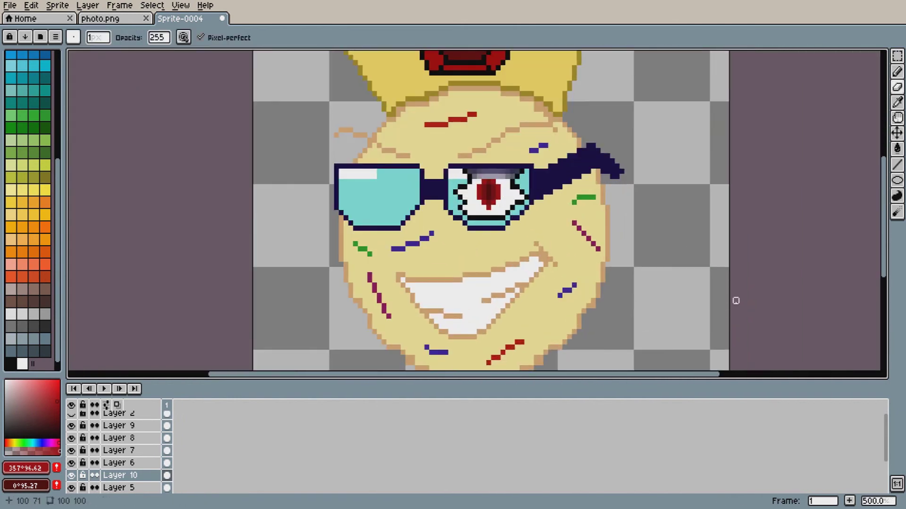
Show the dithered red and navy background layer and check the doughnut in photo.png
drag(884, 271, 883, 309)
scroll(424, 284, down, 2)
scroll(160, 469, down, 4)
click(71, 476)
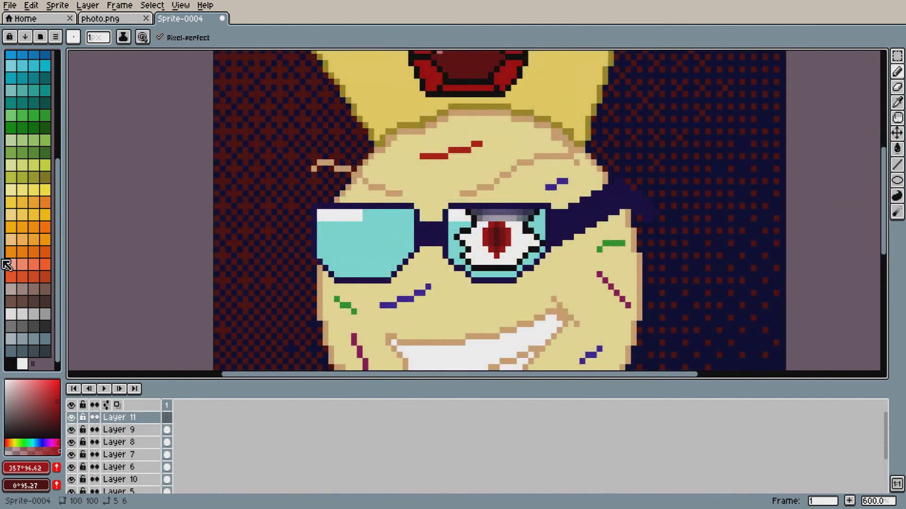
click(126, 20)
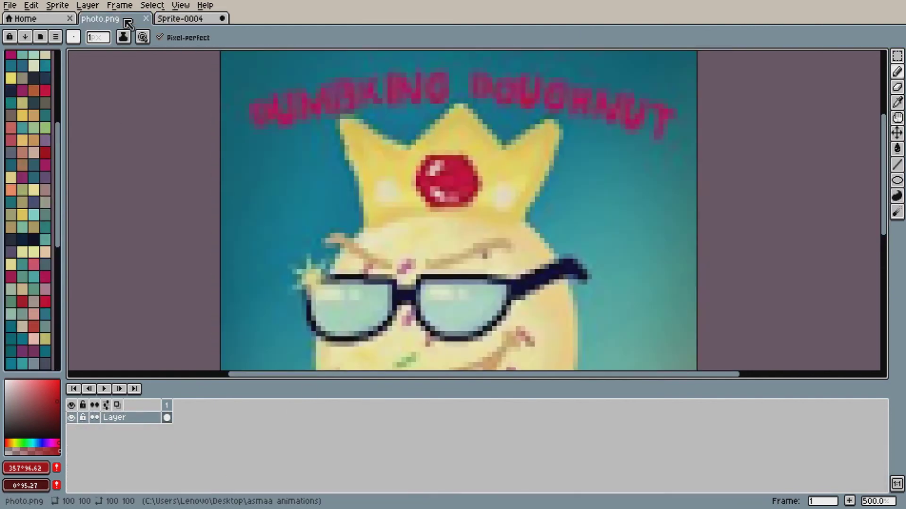
click(180, 19)
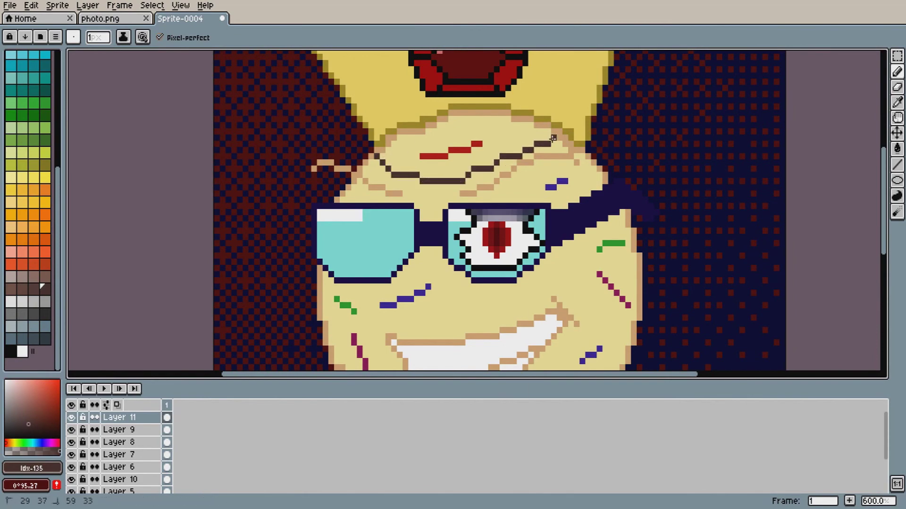
Try to bucket-fill the forehead above the dark brown hairline on Layer 11, and undo it
scroll(485, 136, up, 1)
key(g)
click(477, 140)
key(ctrl+z)
click(476, 142)
key(ctrl+z)
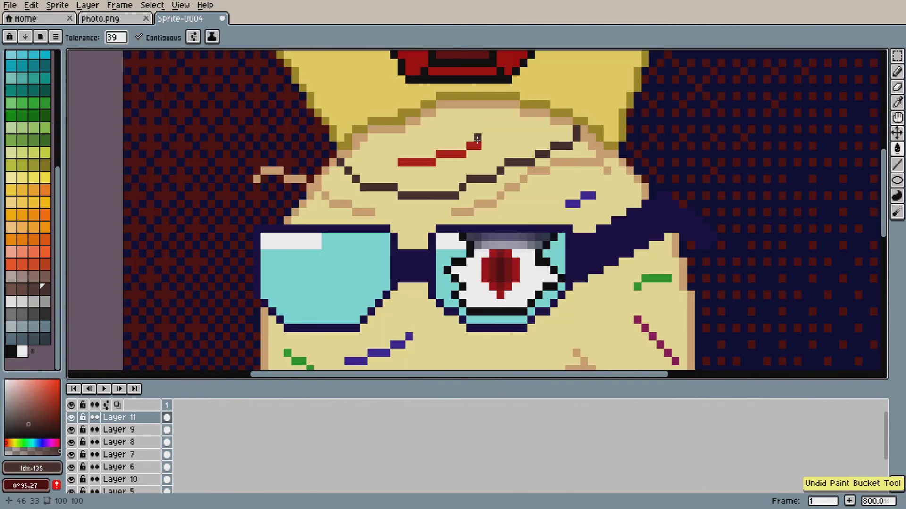
Paint the forehead between the hairline and the crown solid dark brown with larger Pencil brushes
key(b)
drag(477, 139, 450, 177)
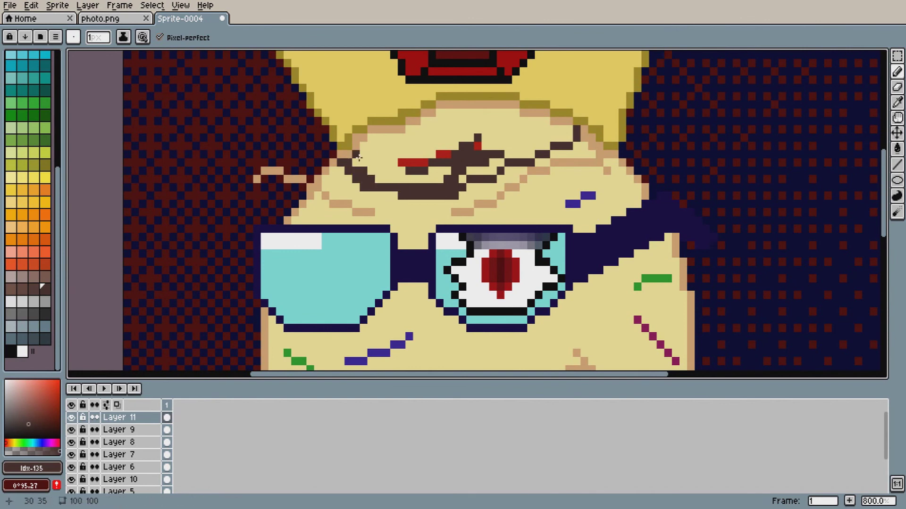
click(898, 71)
click(98, 38)
click(91, 53)
drag(408, 155, 378, 172)
drag(409, 171, 428, 163)
mouse_move(431, 152)
mouse_down()
mouse_move(499, 142)
mouse_move(486, 160)
mouse_move(516, 140)
mouse_up()
drag(96, 39, 92, 54)
mouse_move(542, 125)
mouse_down()
mouse_move(542, 135)
mouse_move(565, 140)
mouse_up()
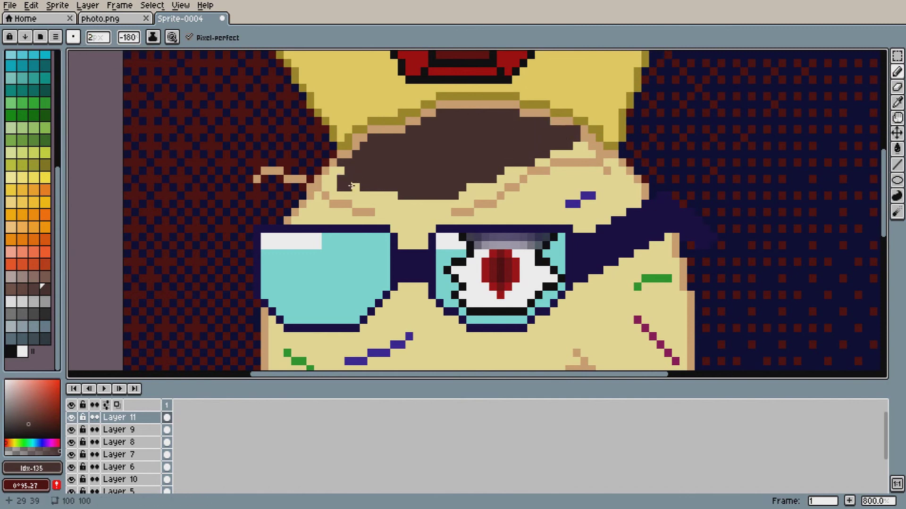
Outline two brown hair locks reaching down towards the lenses and fill them with the same brown
key(minus)
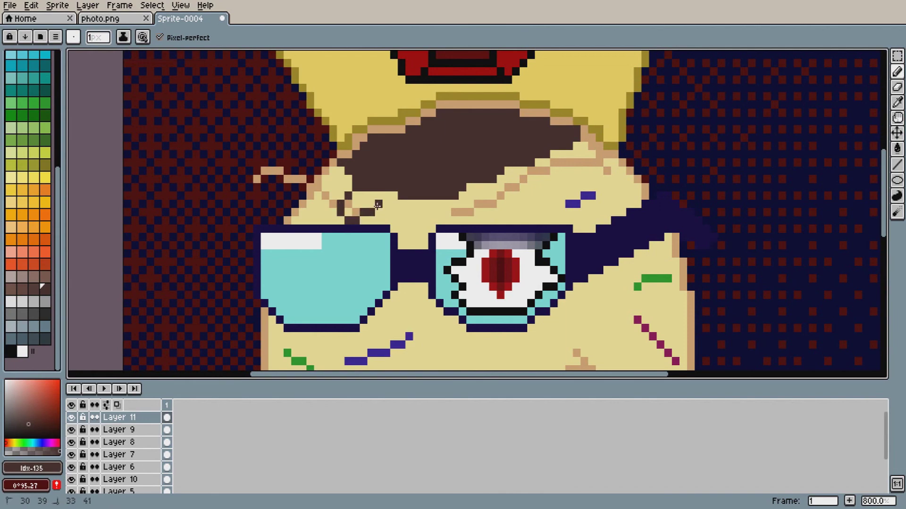
key(g)
click(361, 200)
key(b)
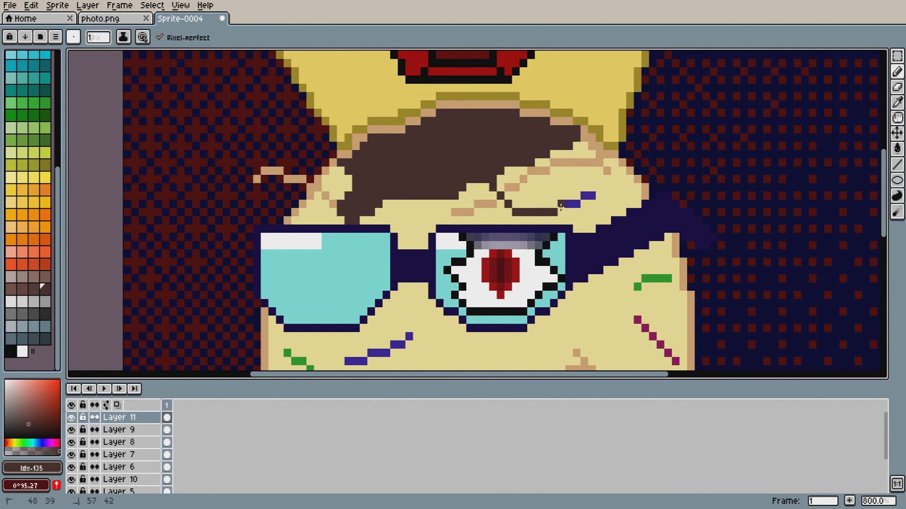
key(g)
scroll(647, 198, down, 3)
scroll(572, 180, up, 2)
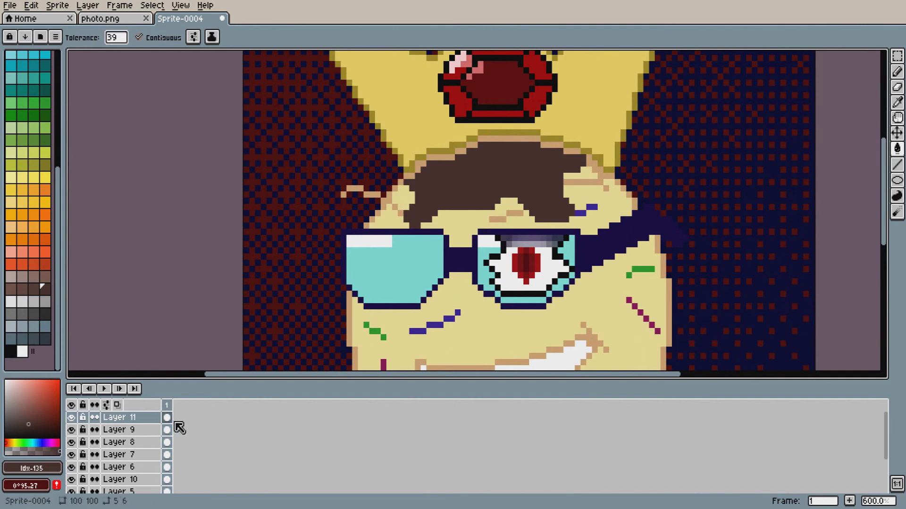
Try reordering the brown hair layer, undo that, and delete Layer 11
drag(175, 424, 177, 456)
key(ctrl+z)
click(155, 420)
key(Delete)
Toggle the visibility of the upper layers to identify which one holds the crown
scroll(153, 425, down, 1)
click(74, 457)
click(74, 456)
click(74, 445)
click(70, 442)
click(71, 430)
click(71, 430)
Pick a dark grey and fill the crown's yellow body with it on Layer 6
drag(884, 223, 889, 184)
drag(26, 432, 5, 423)
click(395, 205)
key(ctrl+z)
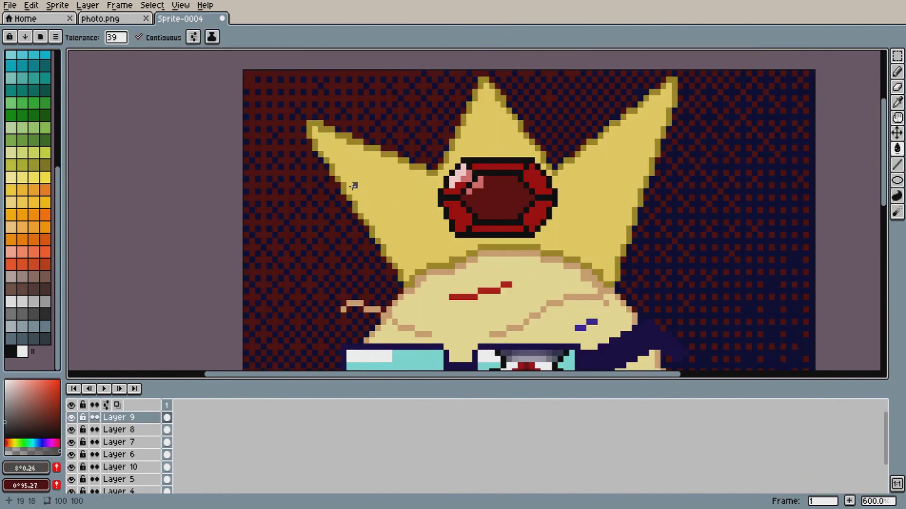
click(70, 442)
click(71, 442)
click(118, 454)
click(419, 221)
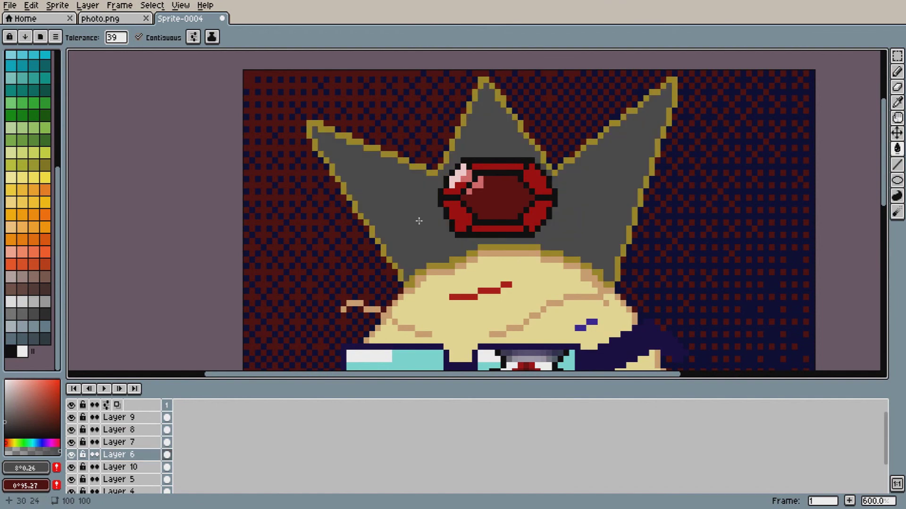
Try to bucket-fill the crown's gold outline with grey, and undo it
scroll(370, 247, up, 3)
key(ctrl+z)
click(443, 327)
key(ctrl+z)
Pencil over the gold outline of the crown's left spike in a lighter grey on Layer 6
click(896, 72)
drag(441, 324, 375, 206)
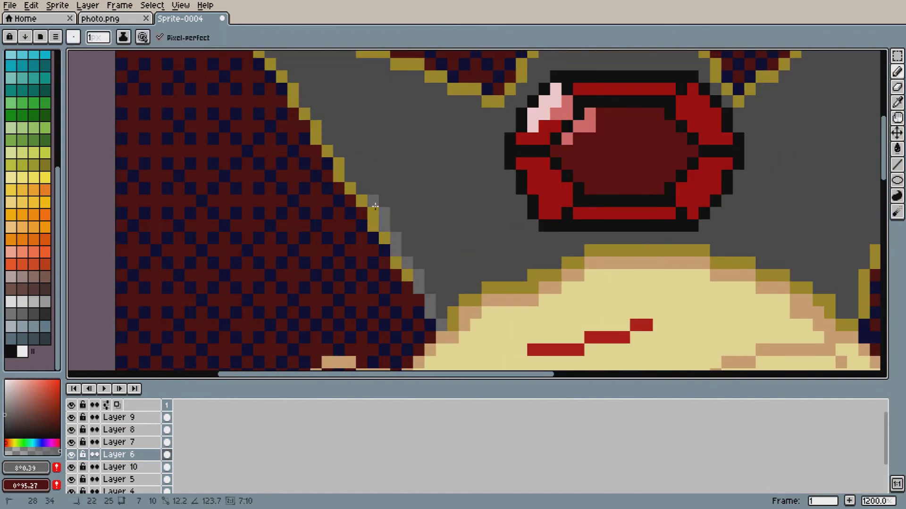
scroll(375, 205, up, 3)
shift+click(247, 71)
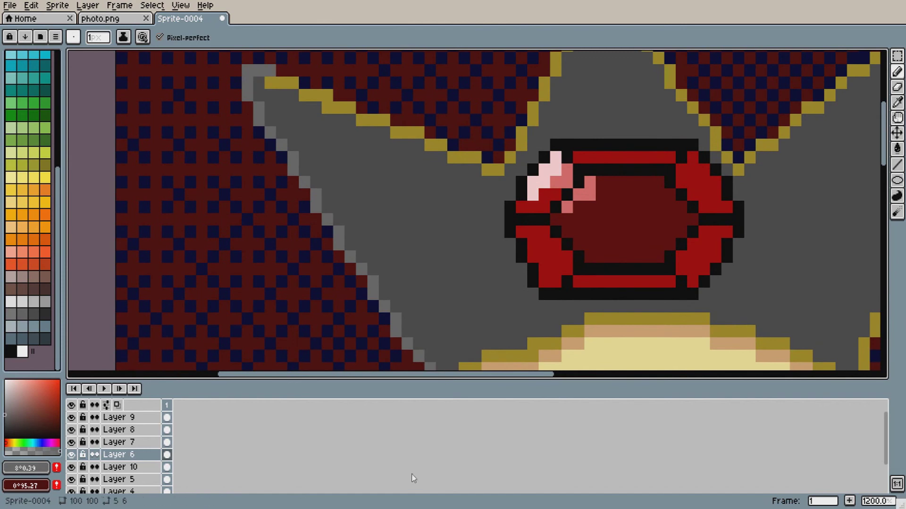
click(271, 83)
shift+click(293, 83)
shift+click(441, 145)
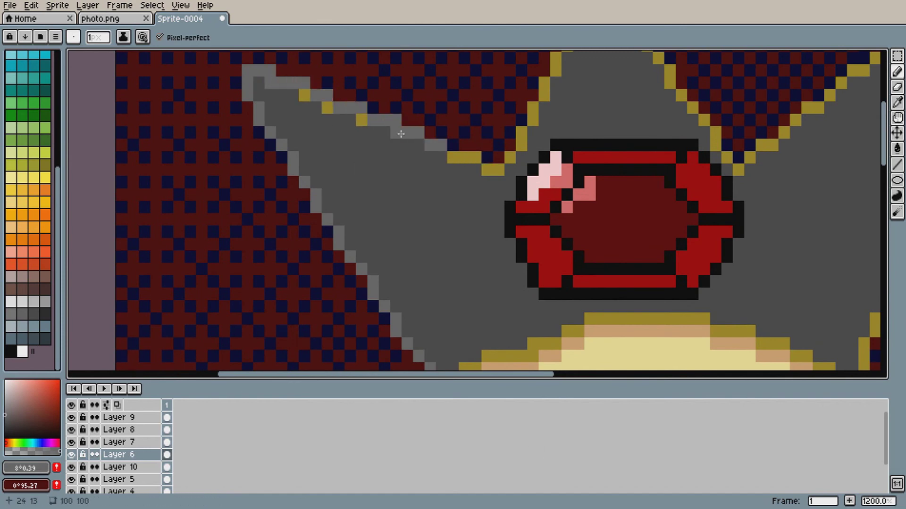
Pencil over both gold edges of the crown's middle spike with the same lighter grey
scroll(519, 142, up, 4)
shift+click(589, 87)
shift+click(624, 114)
shift+click(739, 274)
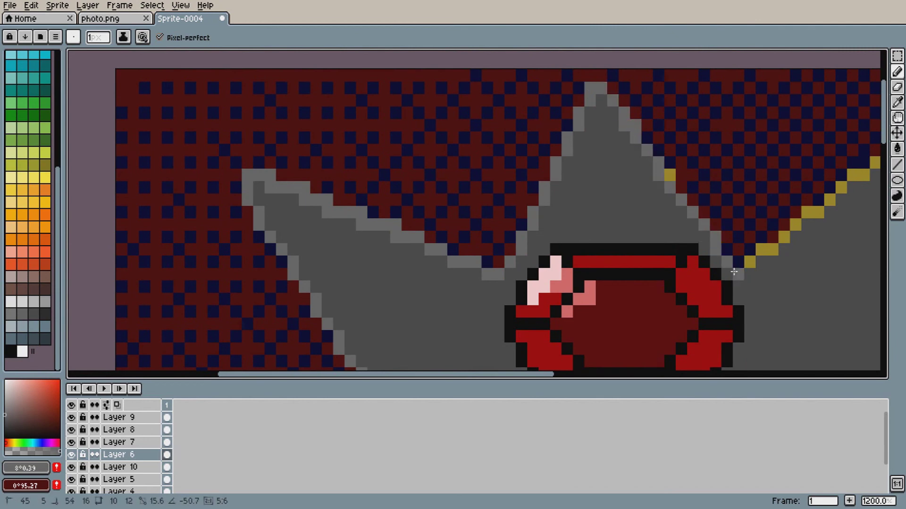
Recolour the gold upper edge and the upper outer edge of the crown's right spike with lighter grey
drag(551, 383, 629, 383)
shift+click(773, 92)
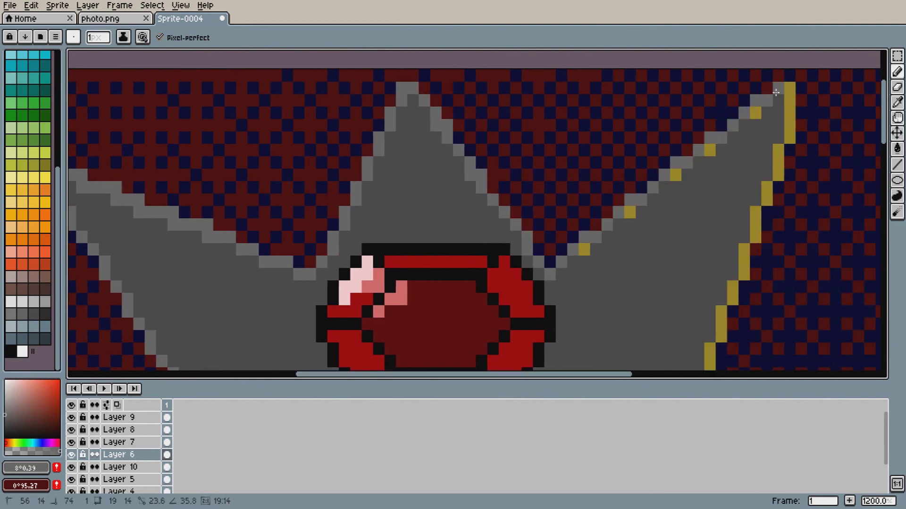
drag(883, 129, 883, 123)
click(790, 119)
shift+click(789, 167)
key(ctrl+z)
click(755, 259)
shift+click(744, 304)
Continue the lighter grey outline down the right spike's outer edge and along most of the crown's base
drag(883, 121, 883, 162)
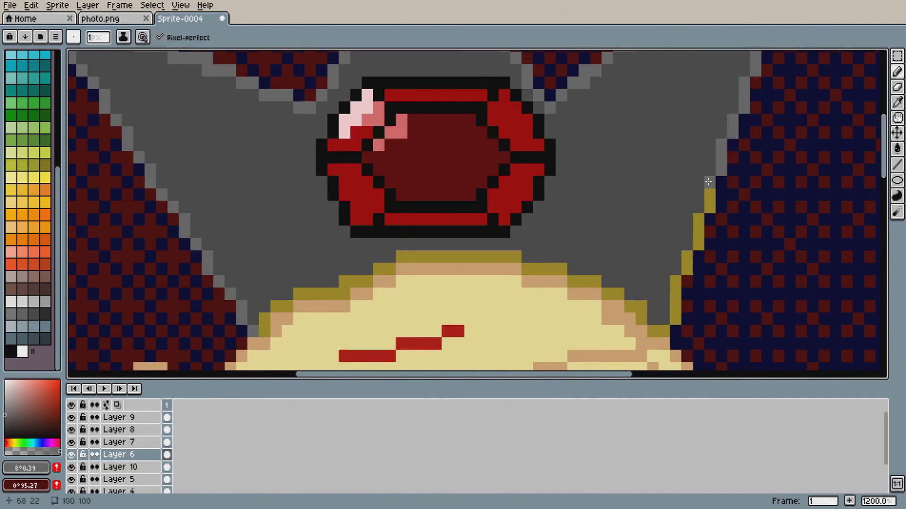
mouse_move(670, 304)
mouse_down()
mouse_move(667, 322)
mouse_move(581, 283)
mouse_move(656, 328)
mouse_move(620, 294)
mouse_move(513, 259)
mouse_move(404, 257)
mouse_move(364, 282)
mouse_up()
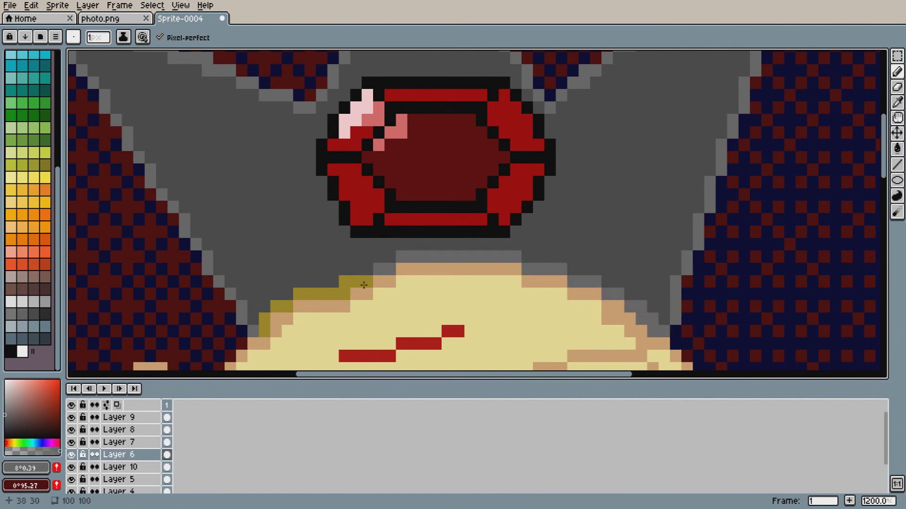
drag(264, 330, 298, 296)
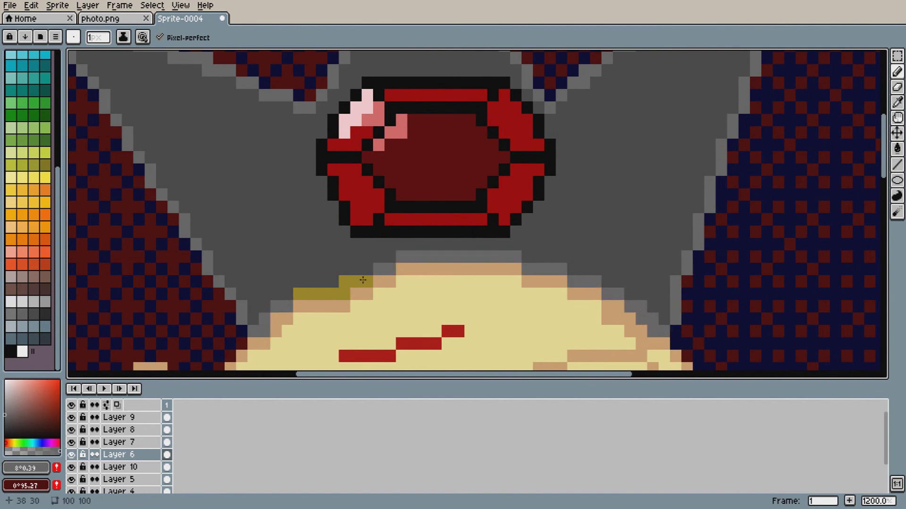
Add a new layer above Layer 6, then cover the remaining gold base pixels with grey on Layer 8
key(shift+n)
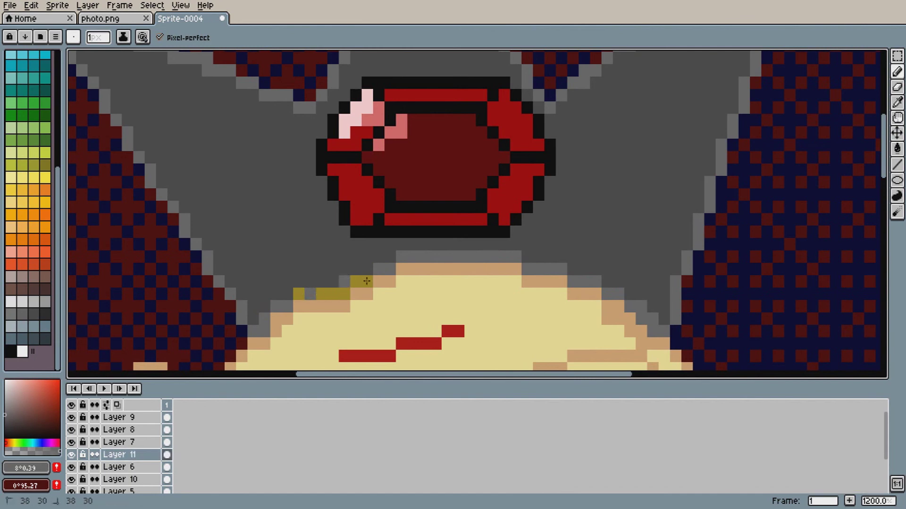
click(72, 430)
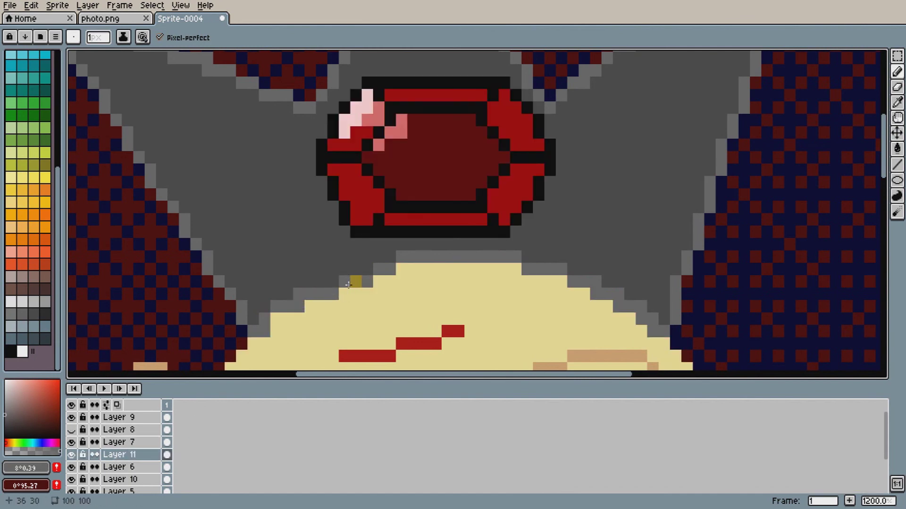
click(72, 430)
click(71, 430)
click(71, 429)
click(119, 430)
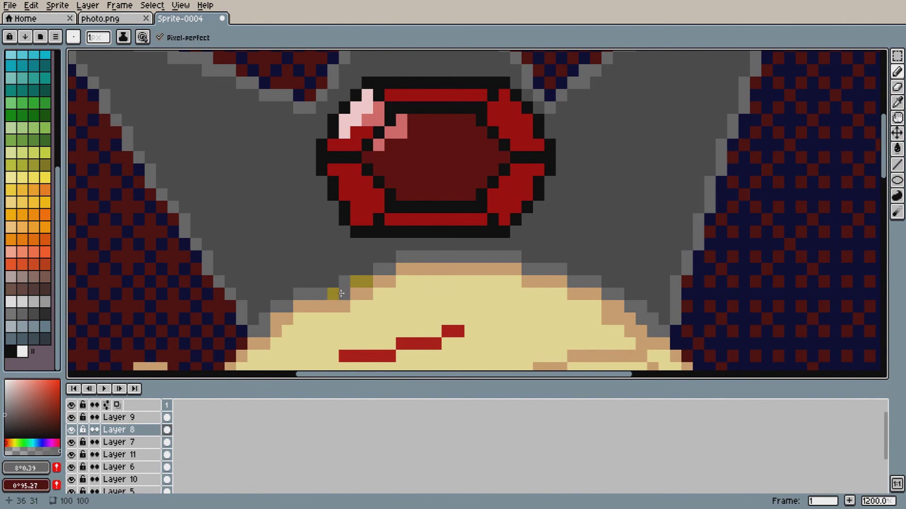
scroll(527, 260, down, 4)
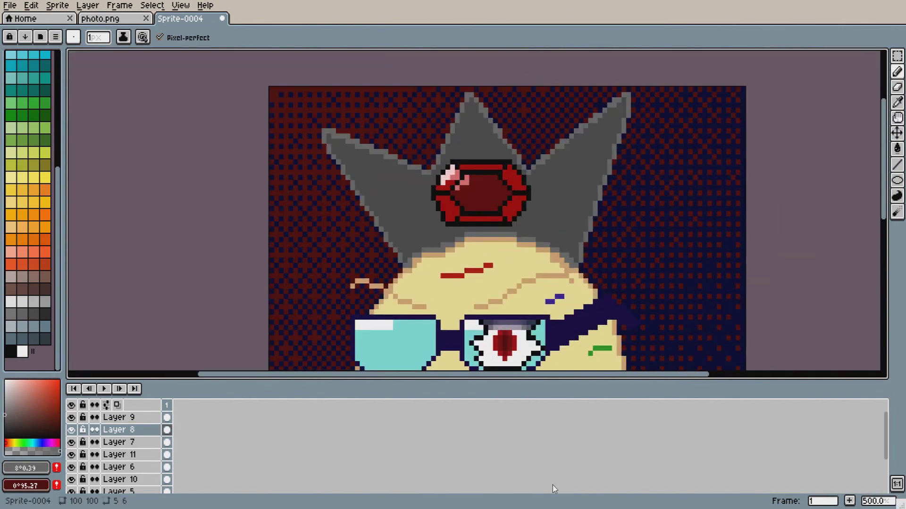
scroll(390, 198, up, 3)
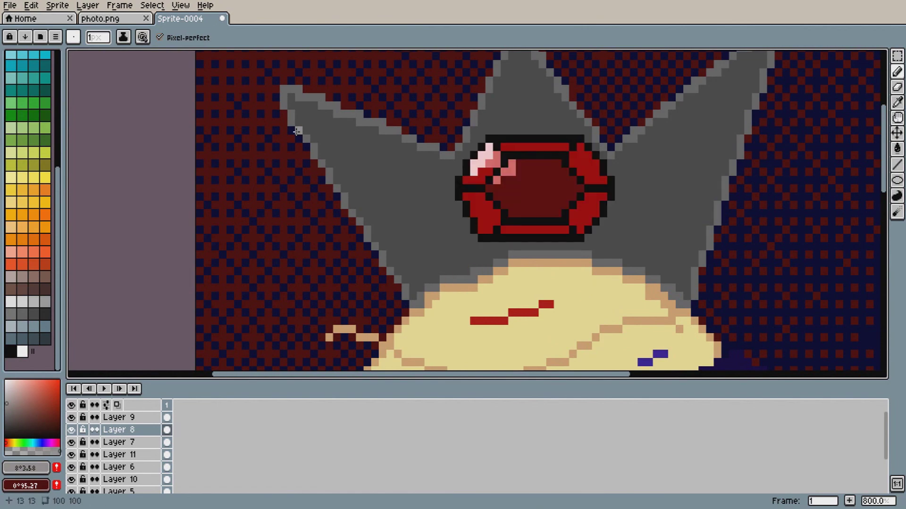
Try to line off and bucket-fill the left spike's end in a lighter grey on Layer 8, and undo it
drag(397, 139, 352, 206)
key(g)
click(360, 162)
key(ctrl+z)
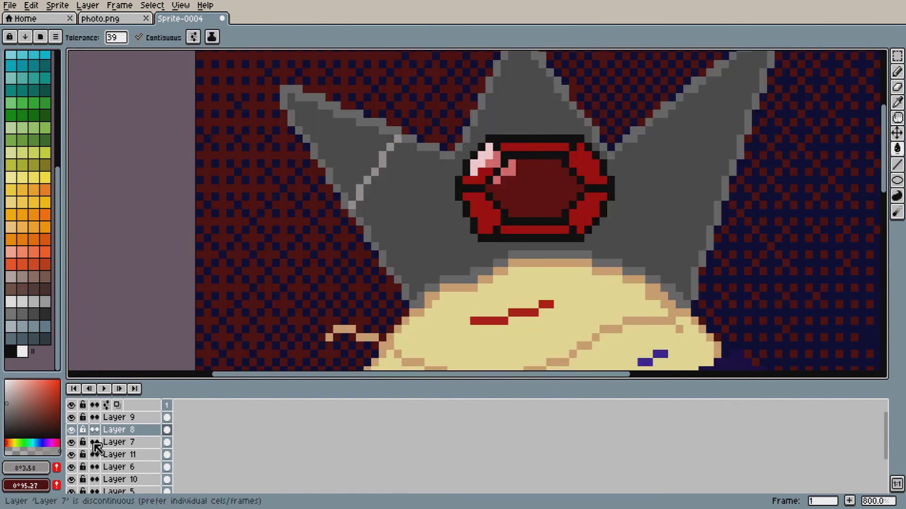
key(ctrl+z)
key(ctrl+z)
Identify the crown layer by toggling visibility, then line off and fill the left spike's outer part with lighter grey on Layer 6
click(72, 455)
click(71, 465)
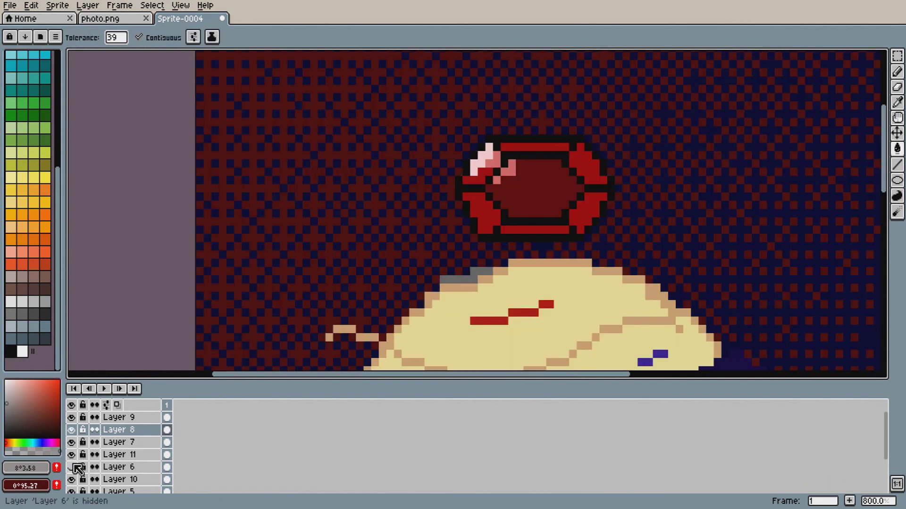
click(72, 465)
click(117, 470)
click(376, 182)
key(ctrl+z)
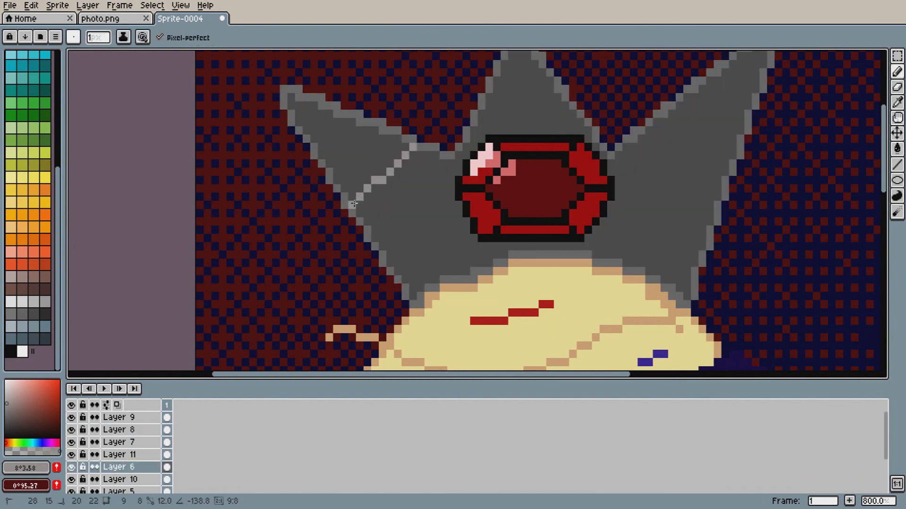
click(364, 175)
scroll(359, 189, up, 1)
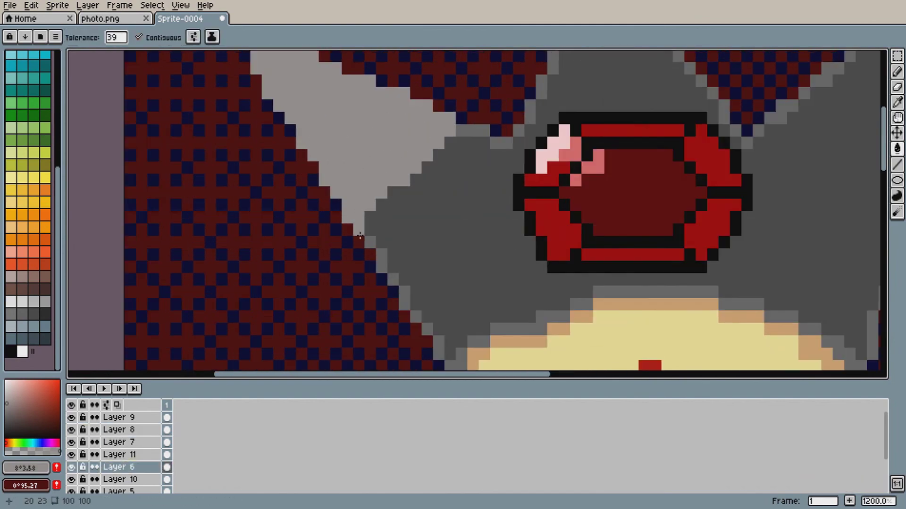
Draw a second diagonal boundary across the left spike and fill the part beyond it with a paler grey
key(i)
click(346, 146)
key(b)
drag(381, 91, 312, 154)
scroll(331, 88, up, 1)
scroll(331, 88, down, 2)
key(g)
click(320, 87)
scroll(319, 87, up, 2)
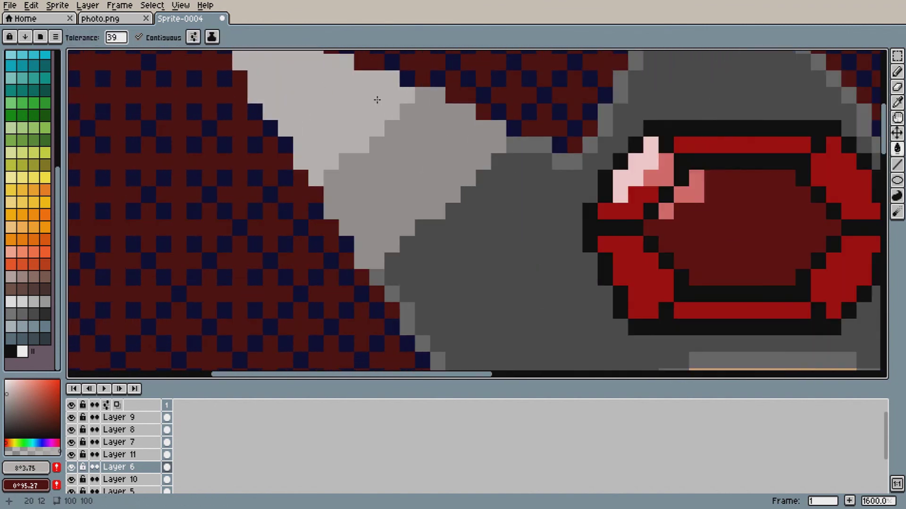
Paint a third, still paler grey band near the left spike's tip, undoing the fills that spread too far
scroll(348, 205, down, 1)
key(b)
drag(299, 203, 332, 173)
key(g)
click(304, 165)
key(ctrl+z)
click(331, 158)
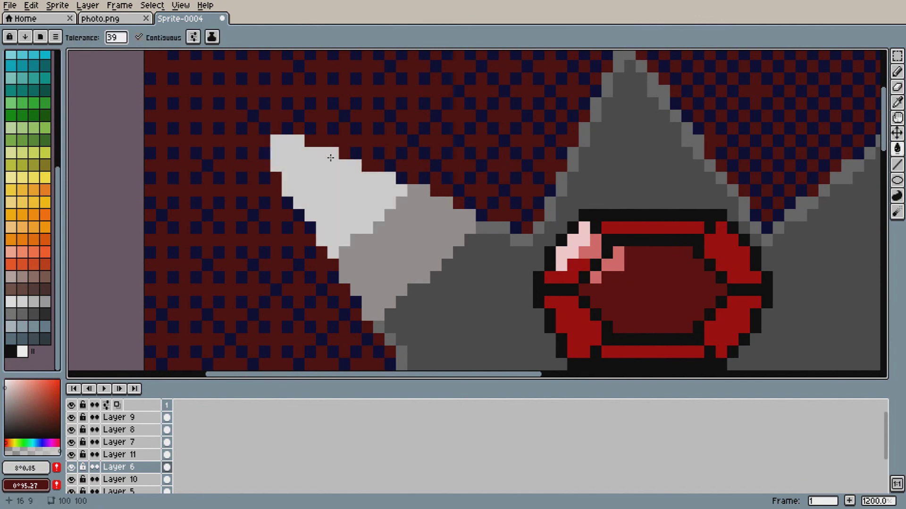
key(ctrl+z)
key(b)
click(332, 153)
click(7, 389)
alt+click(319, 168)
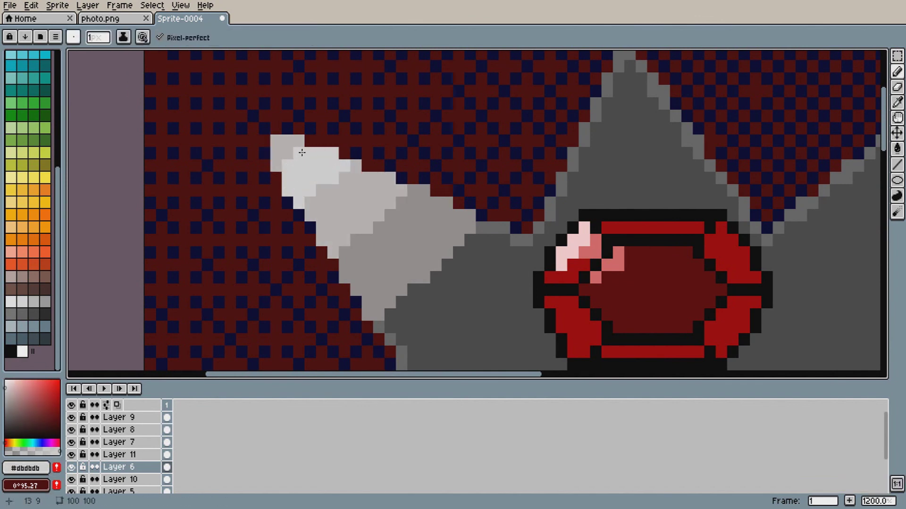
Paint the very tip of the left spike white
alt+click(279, 164)
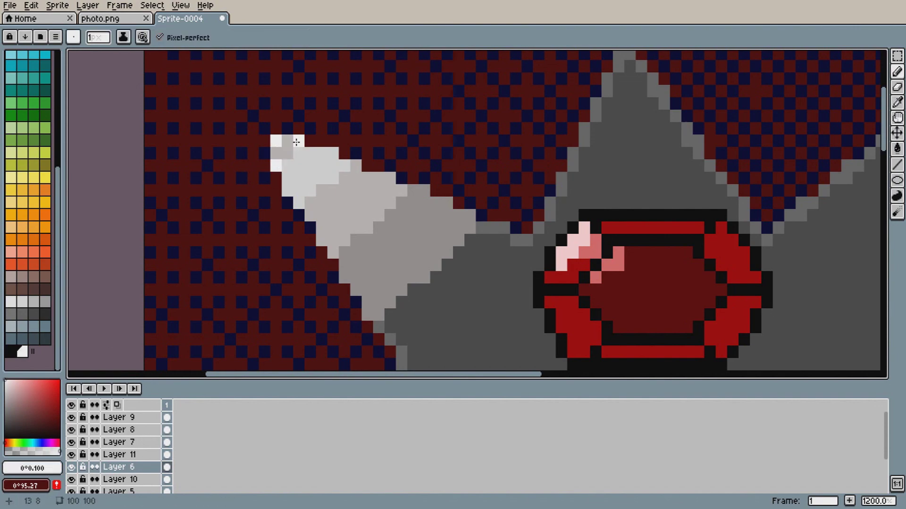
drag(287, 153, 276, 153)
scroll(452, 219, down, 5)
scroll(674, 312, up, 5)
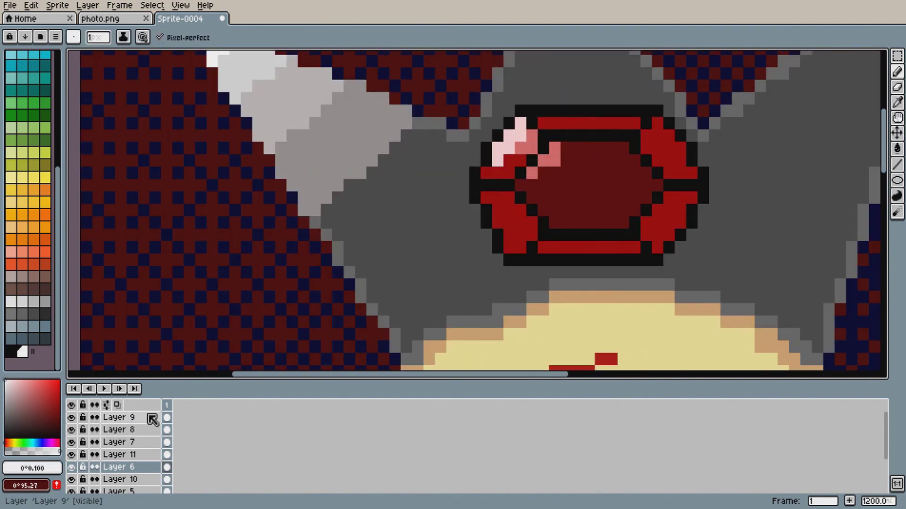
Add a layer above Layer 9 and draw an ellipse outline about 8 by 8 pixels in #646464 on the crown, left of the gem
click(153, 419)
key(shift+n)
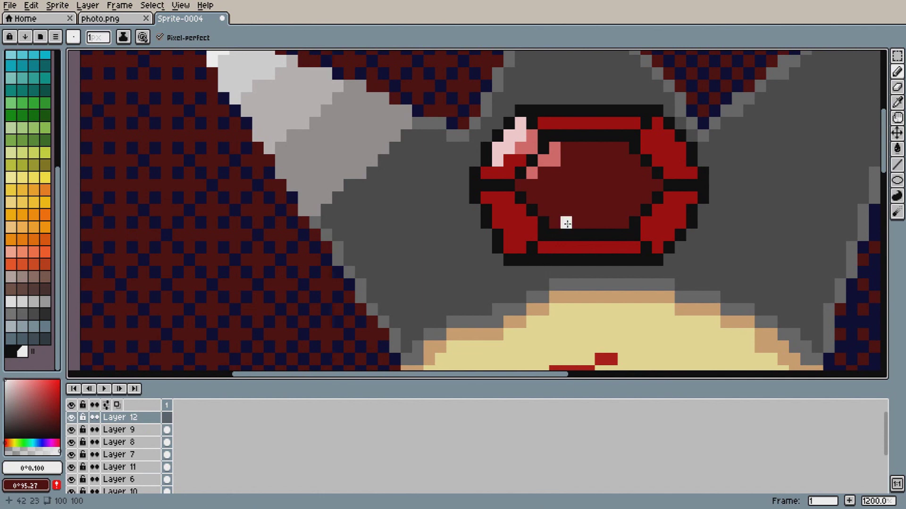
mouse_move(885, 144)
mouse_down()
mouse_move(885, 124)
mouse_move(885, 139)
mouse_up()
click(897, 180)
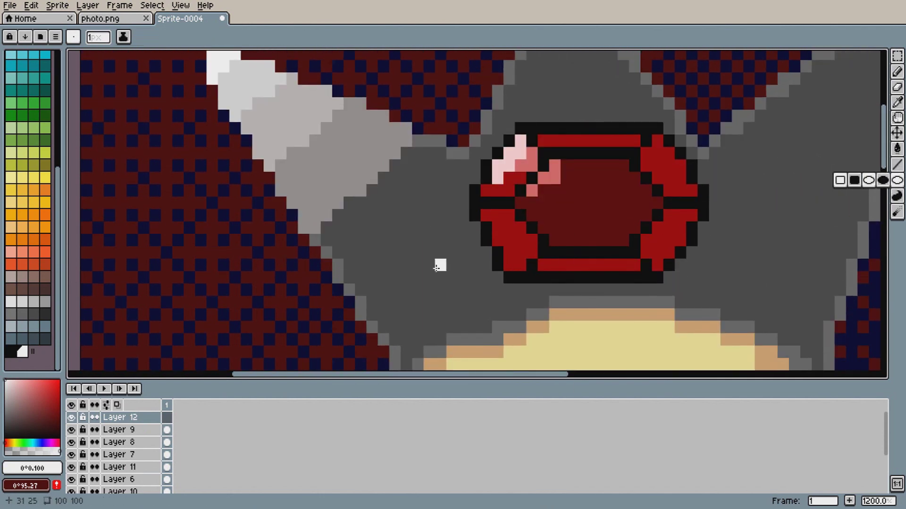
alt+click(362, 307)
drag(372, 216, 429, 287)
key(ctrl+z)
key(shift+u)
mouse_move(372, 217)
mouse_down()
mouse_move(447, 303)
mouse_move(424, 285)
mouse_up()
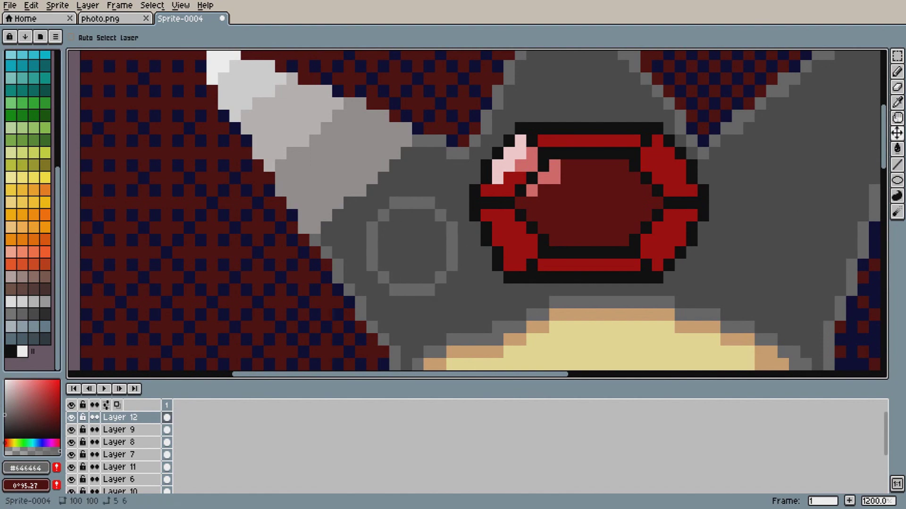
Place a copy of the grey circle outline on the crown to the right of the gem, and deselect it
key(ctrl+v)
key(ctrl+z)
key(ctrl+t)
drag(405, 292, 770, 279)
scroll(688, 196, down, 3)
scroll(643, 115, up, 3)
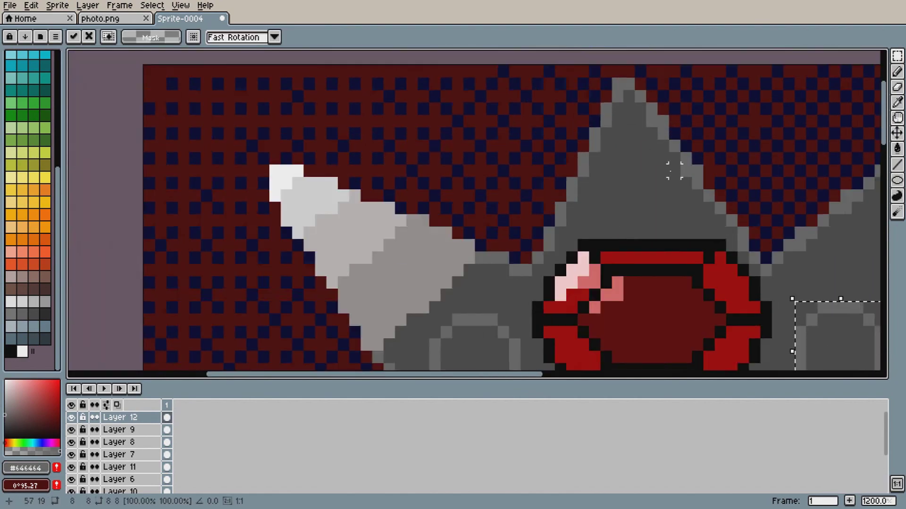
scroll(645, 229, up, 1)
key(ctrl+d)
scroll(552, 317, down, 3)
scroll(695, 339, up, 2)
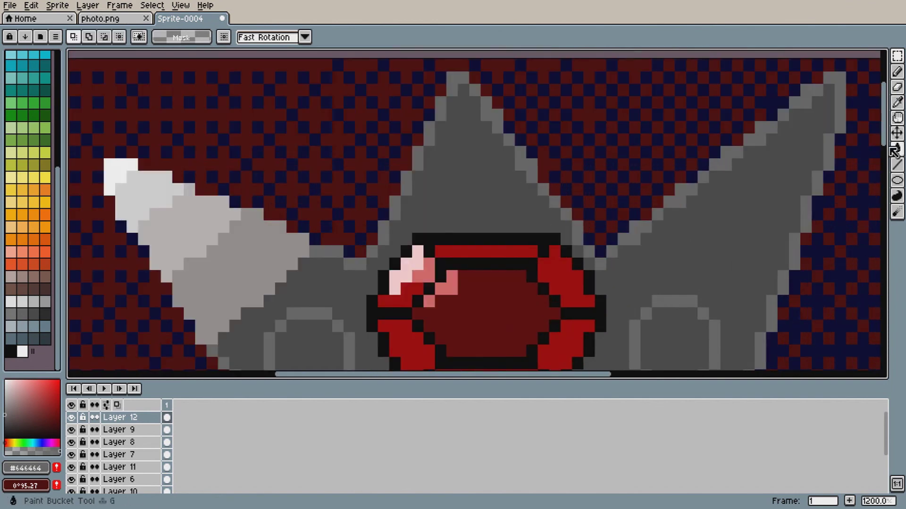